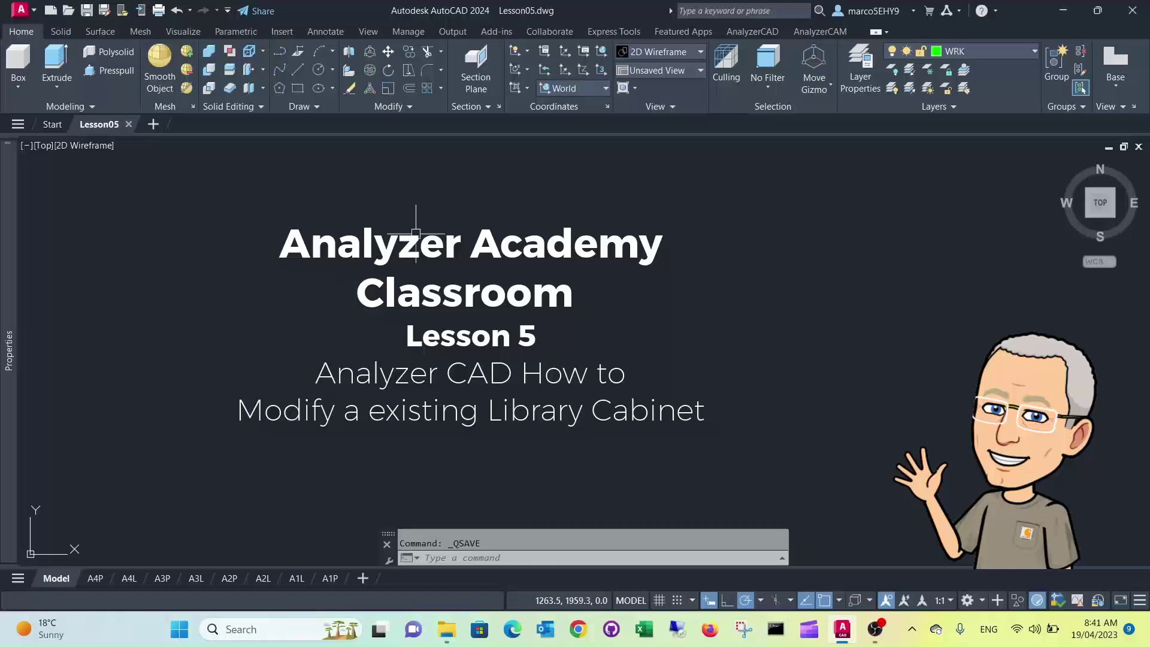
Insert a Base Unit 1 Door LH from the Base Cabinets object type into the floor plan
click(745, 33)
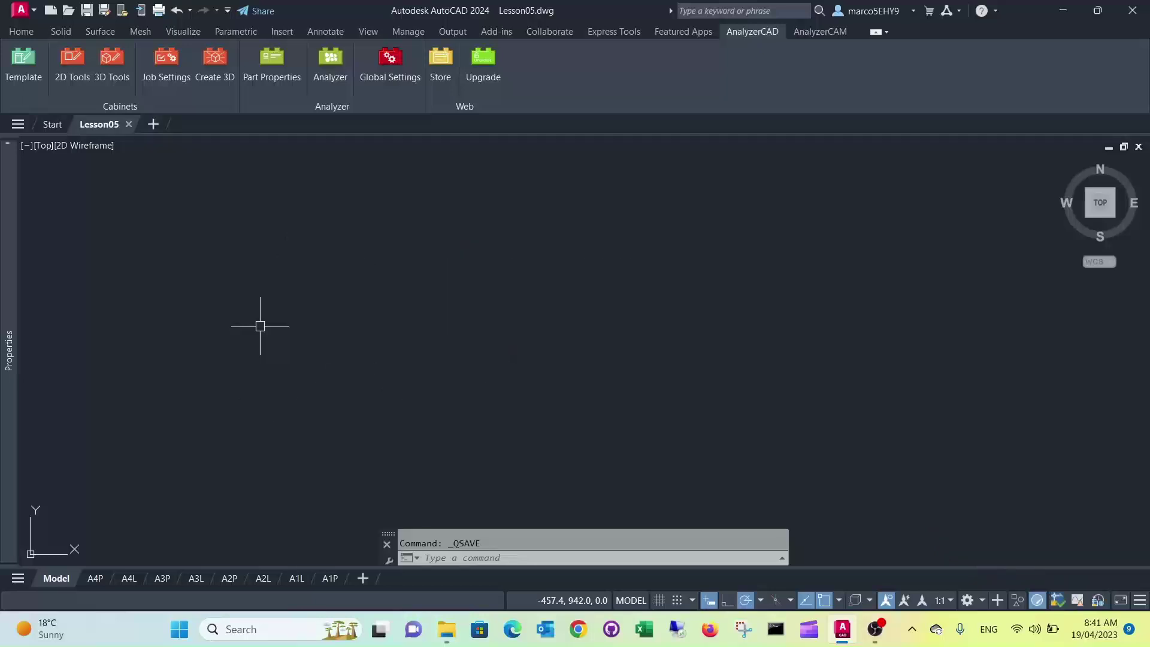
click(72, 60)
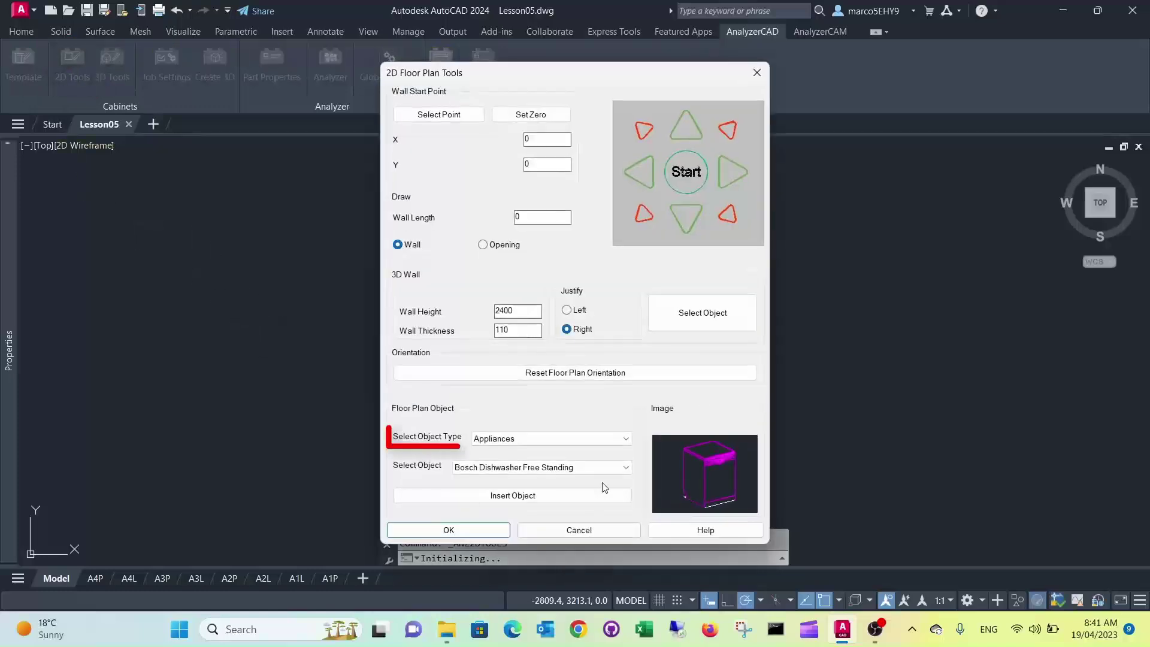
click(626, 438)
click(611, 459)
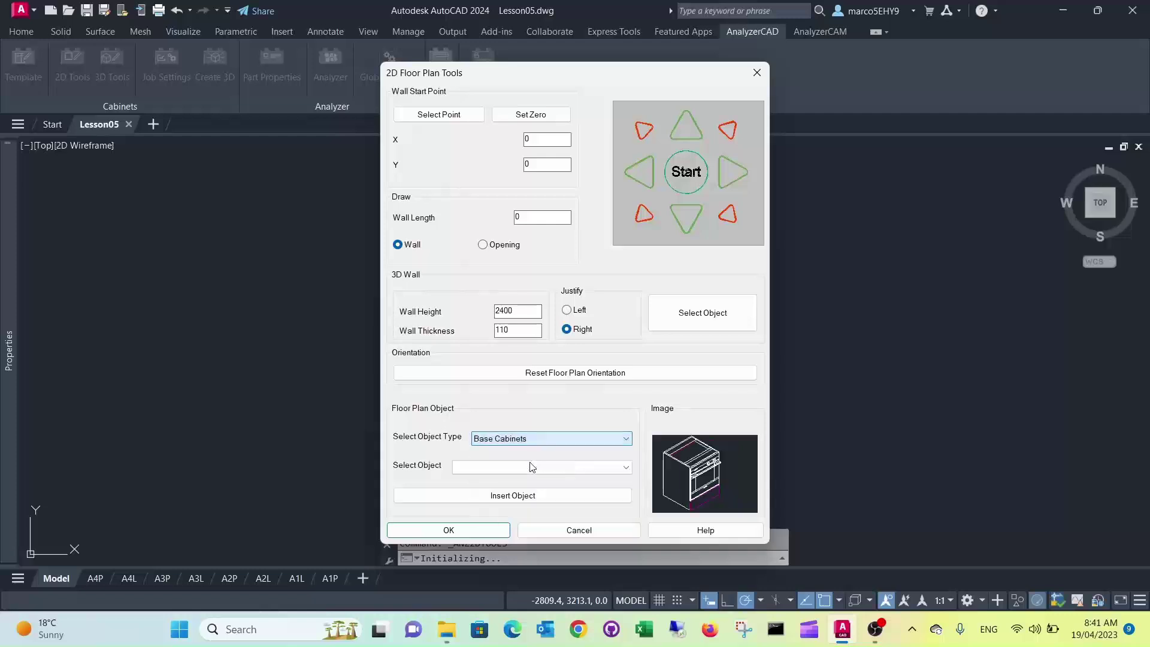
click(625, 467)
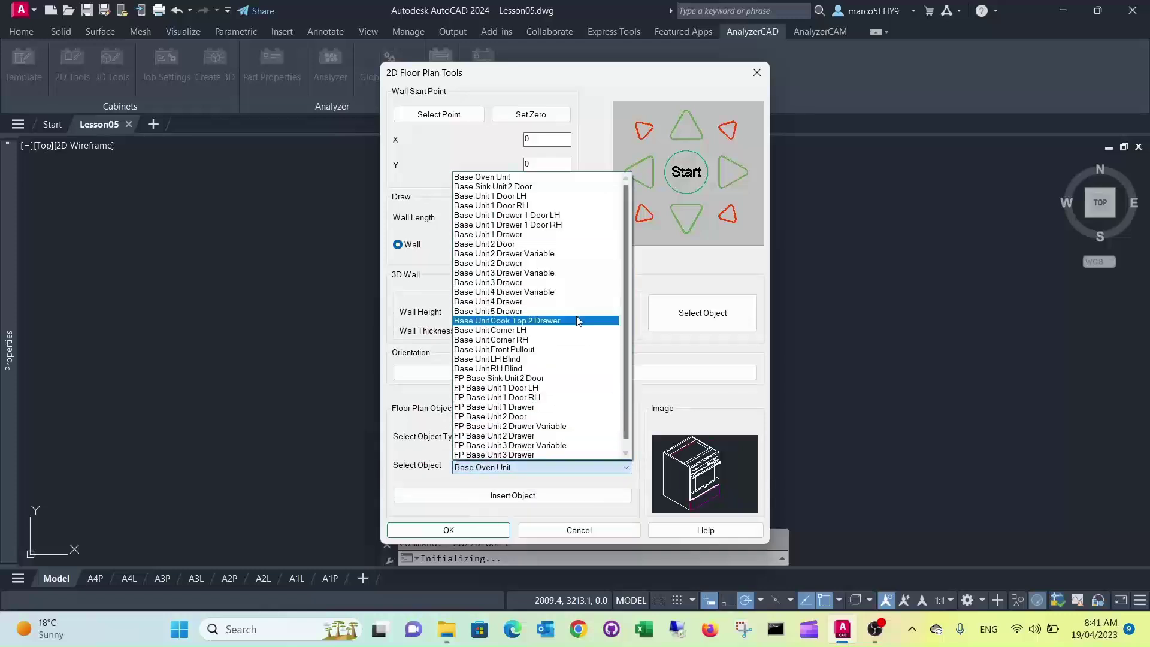
click(530, 197)
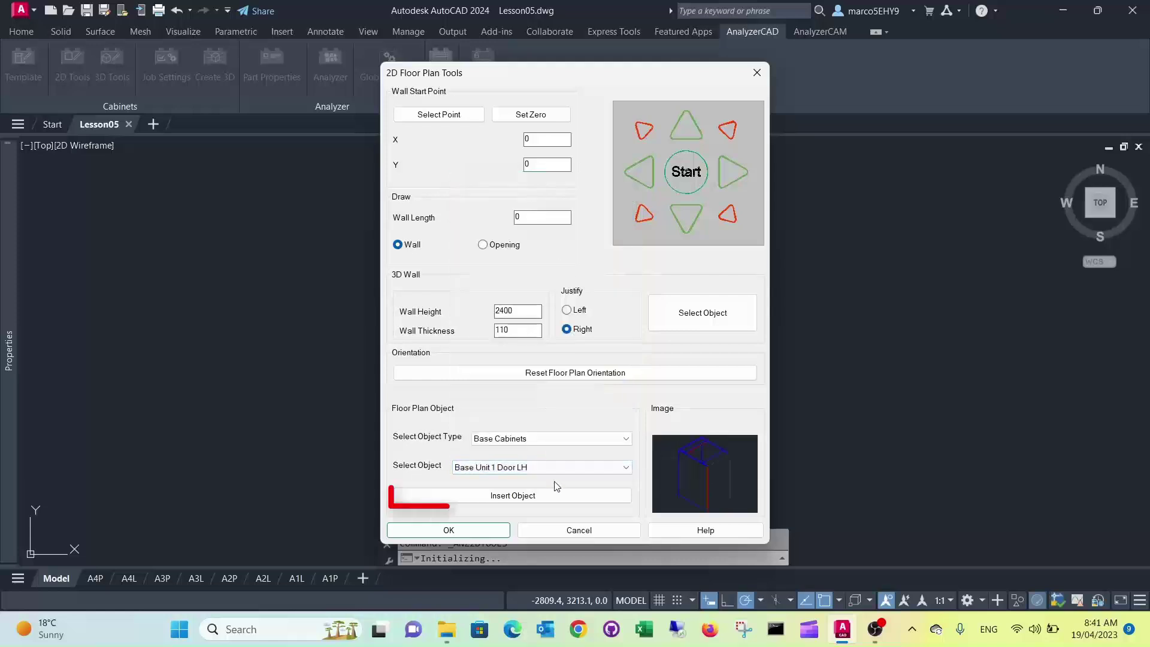
click(538, 497)
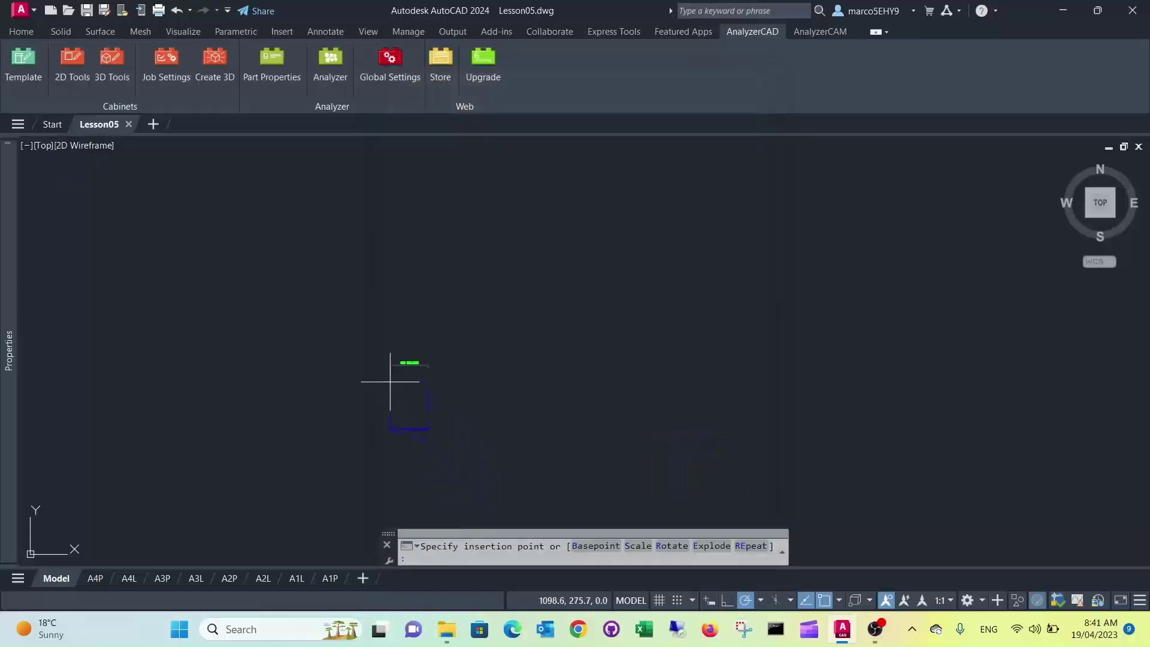
click(396, 376)
Stretch the inserted base cabinet's plan symbol from its right side to a width of 600
click(433, 416)
scroll(433, 416, up, 6)
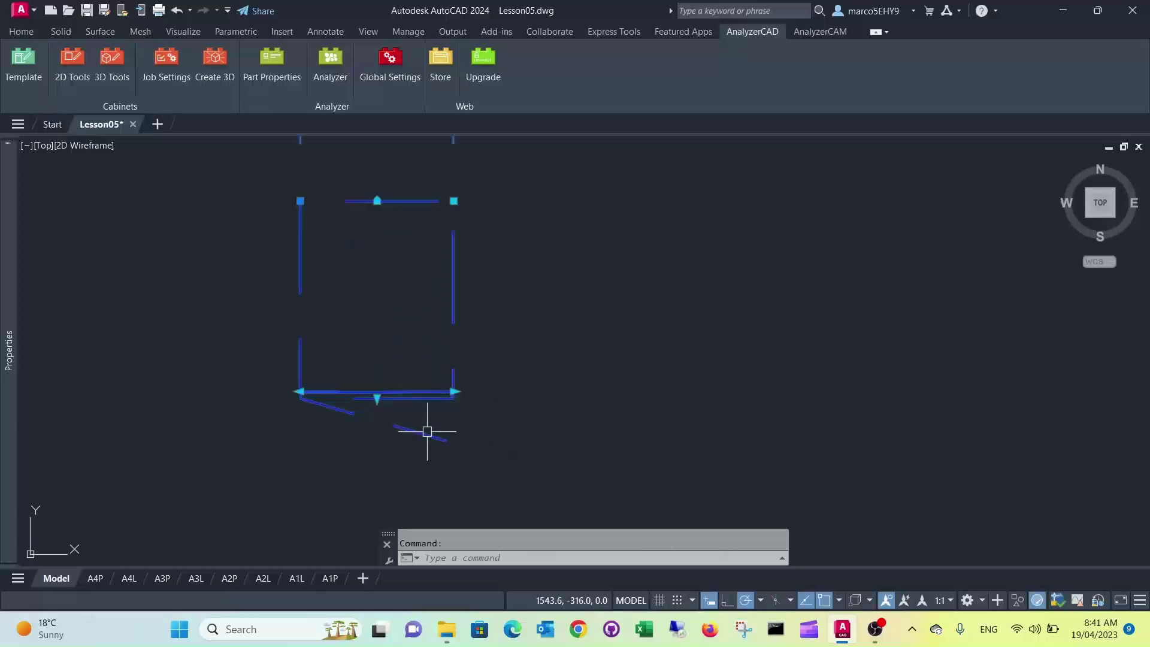
click(450, 391)
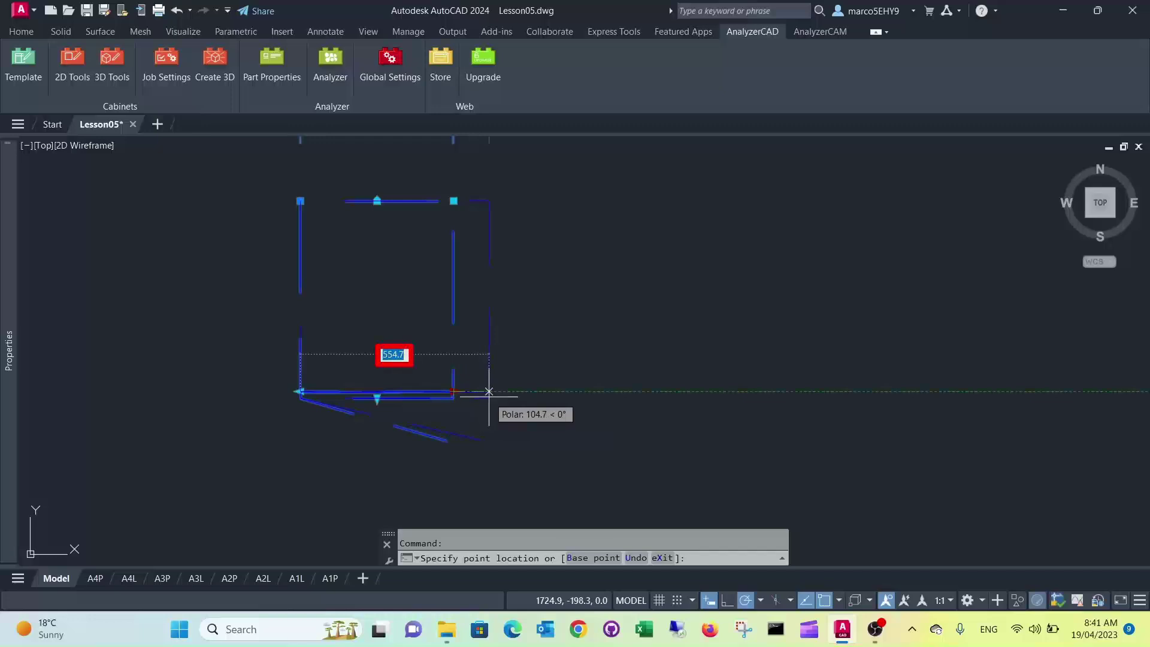
text(600)
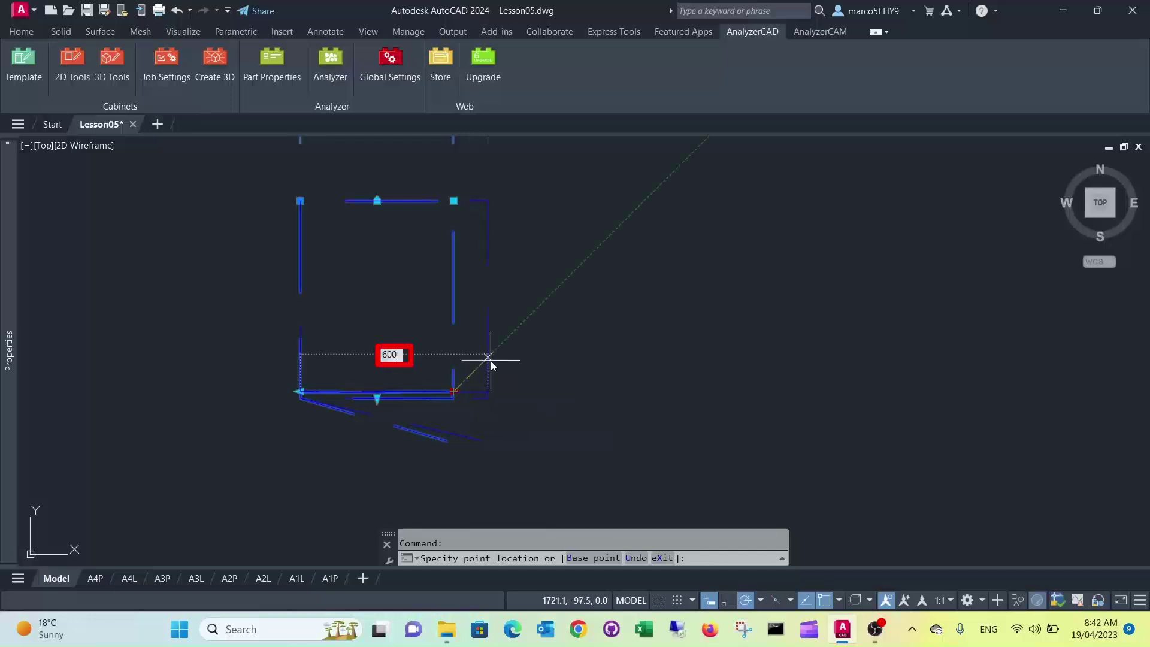
key(Return)
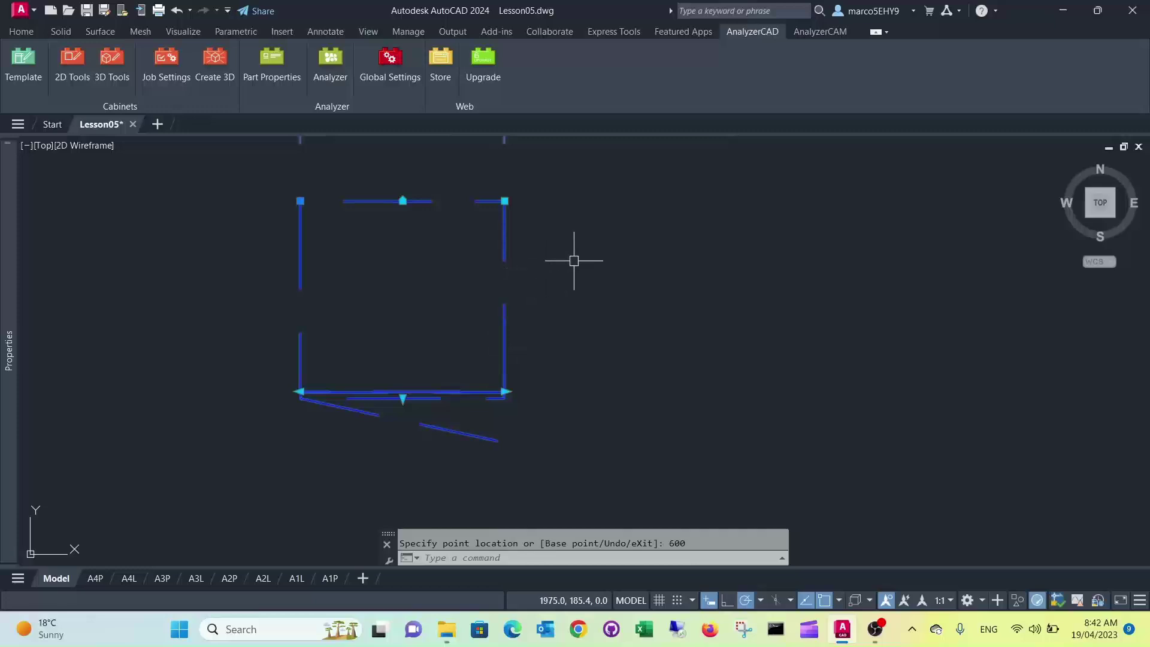
key(Escape)
Generate the 3D cabinet from the 600 base unit in an angled 3D view
scroll(585, 251, down, 4)
scroll(585, 254, up, 4)
shift+middle_drag(582, 276, 286, 157)
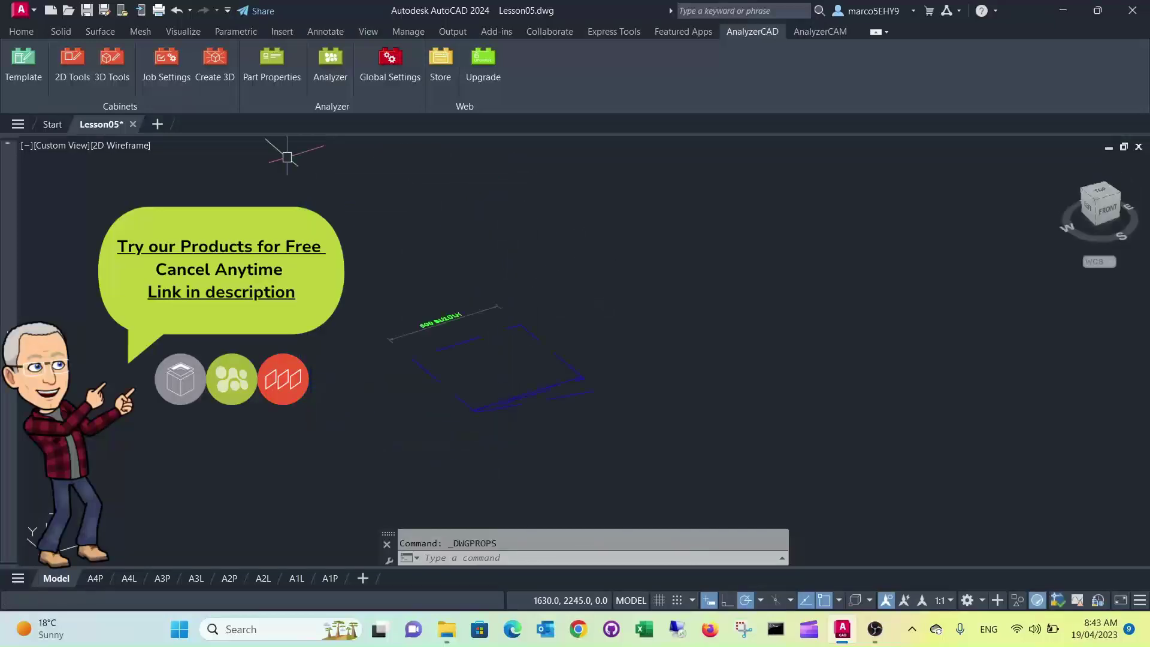
click(219, 90)
click(496, 406)
key(Return)
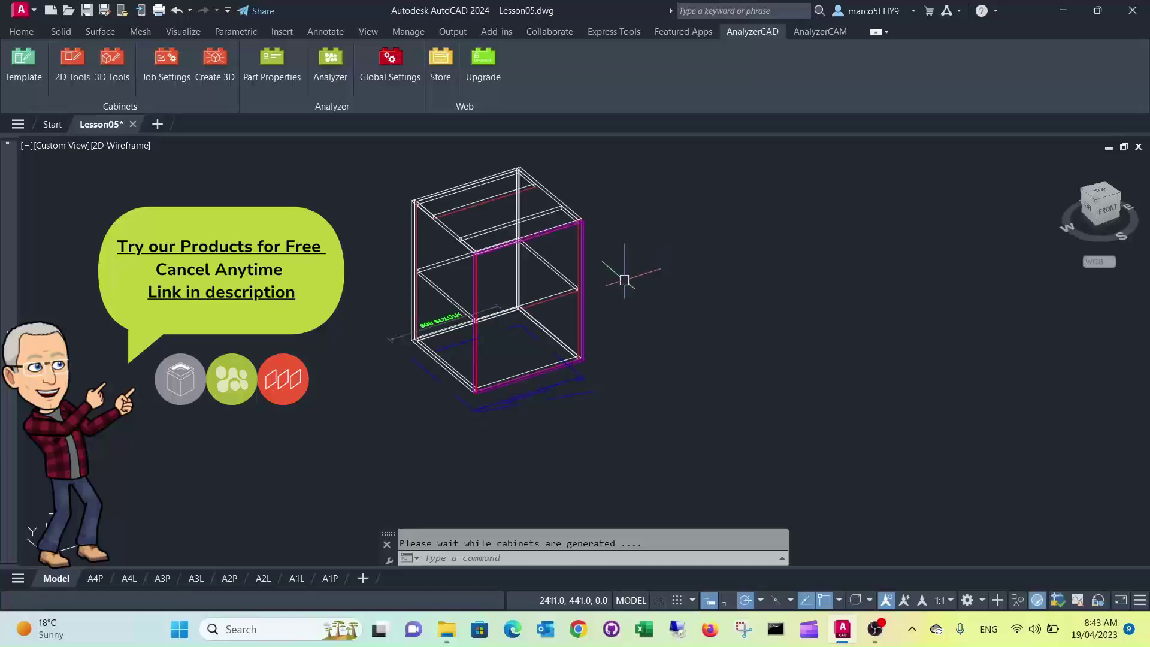
Reduce the thickness of the cabinet's back panel by 6 from its inner face and check its width in the object properties
scroll(419, 188, up, 5)
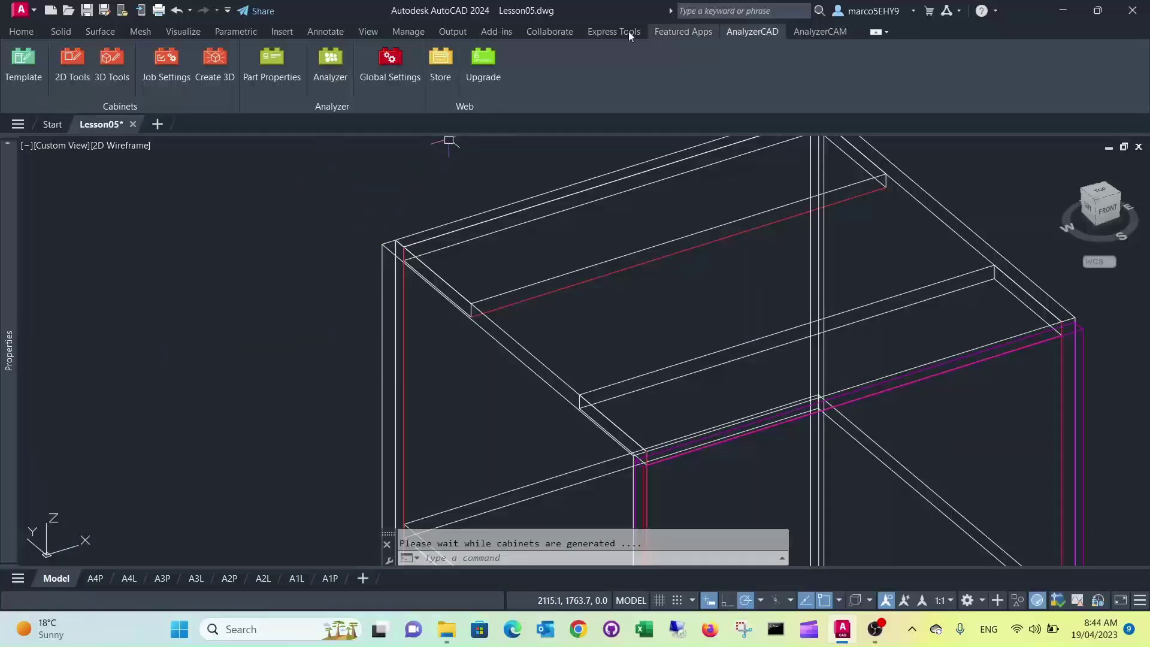
click(22, 31)
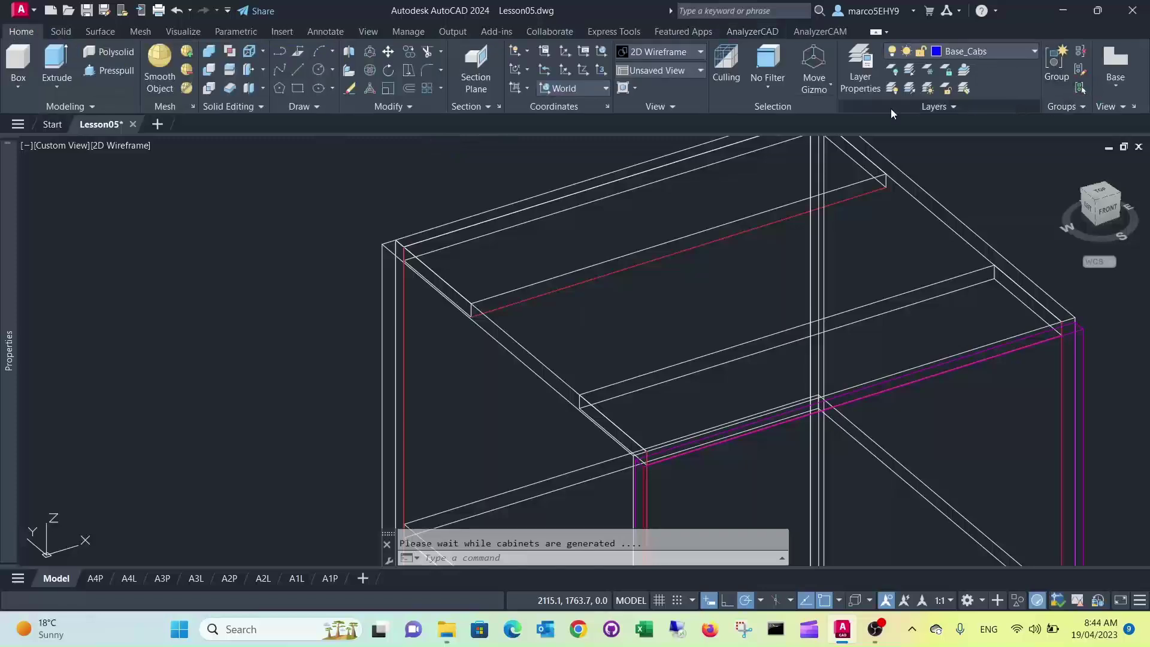
middle_drag(496, 208, 487, 243)
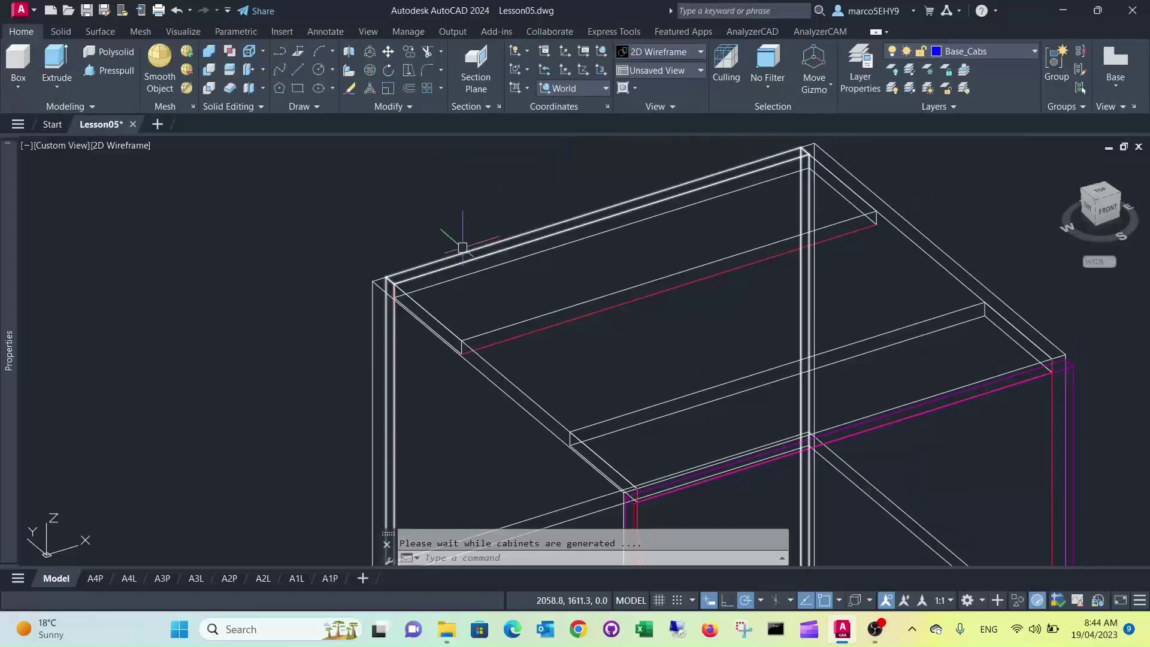
click(449, 252)
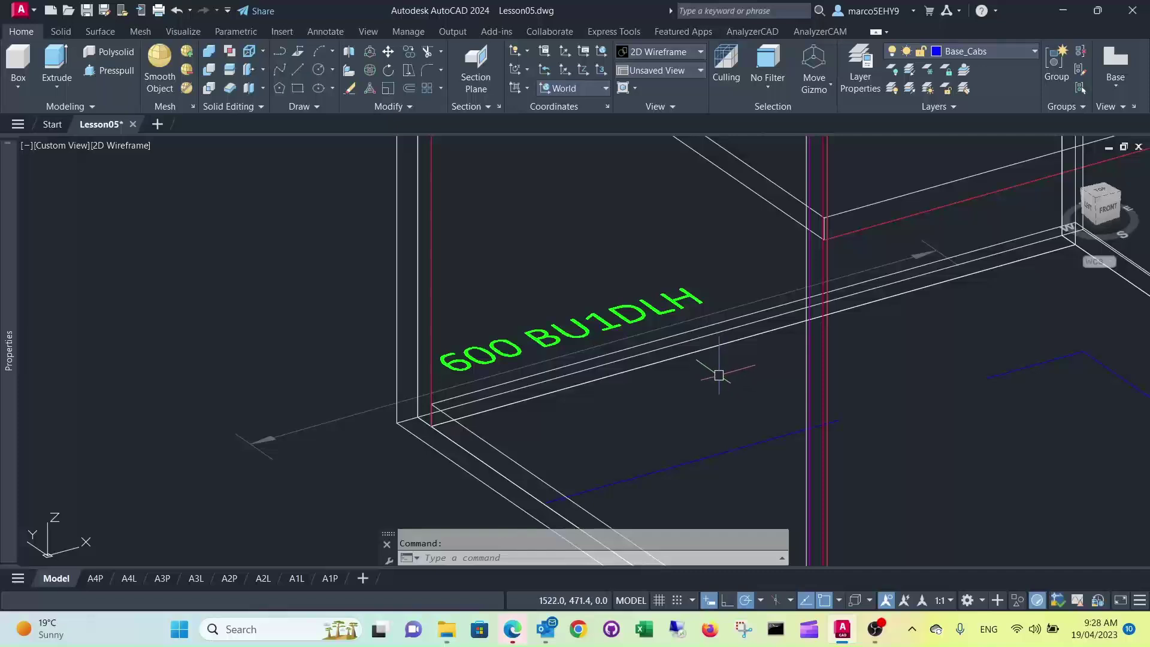
click(743, 340)
scroll(757, 342, up, 2)
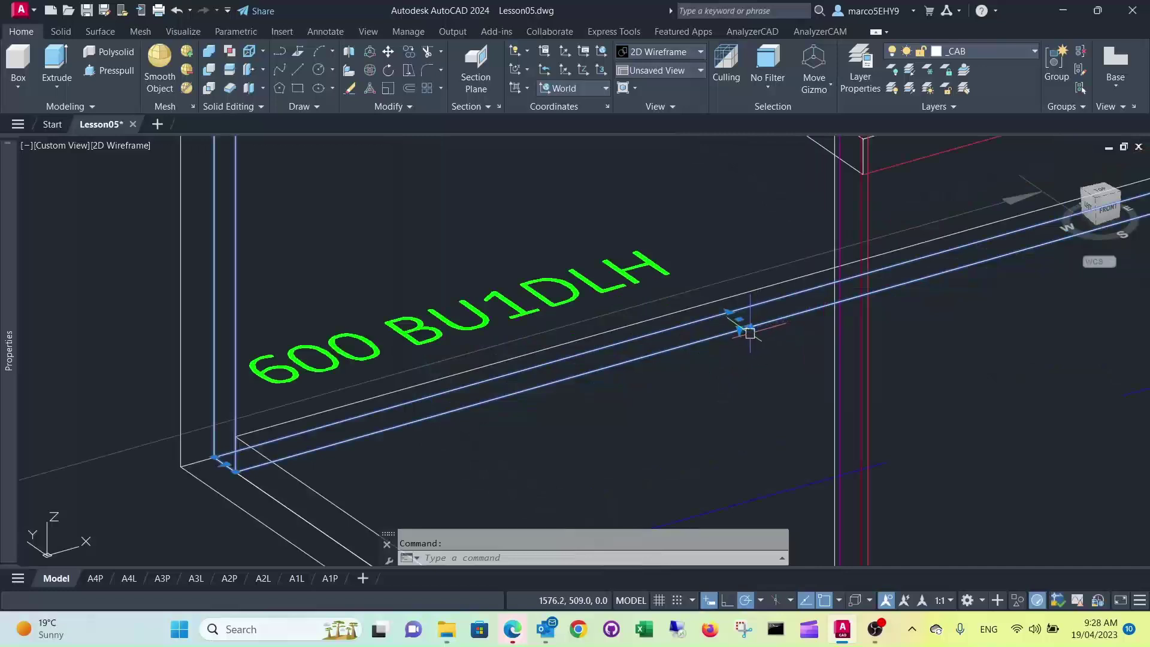
mouse_move(749, 327)
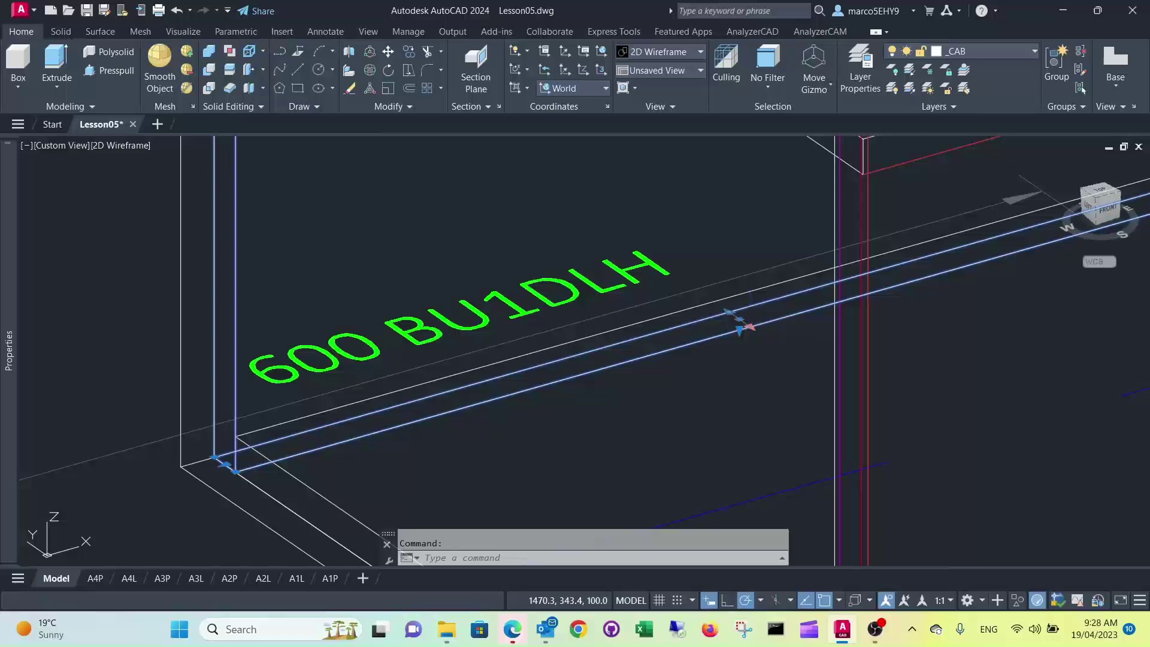
click(742, 323)
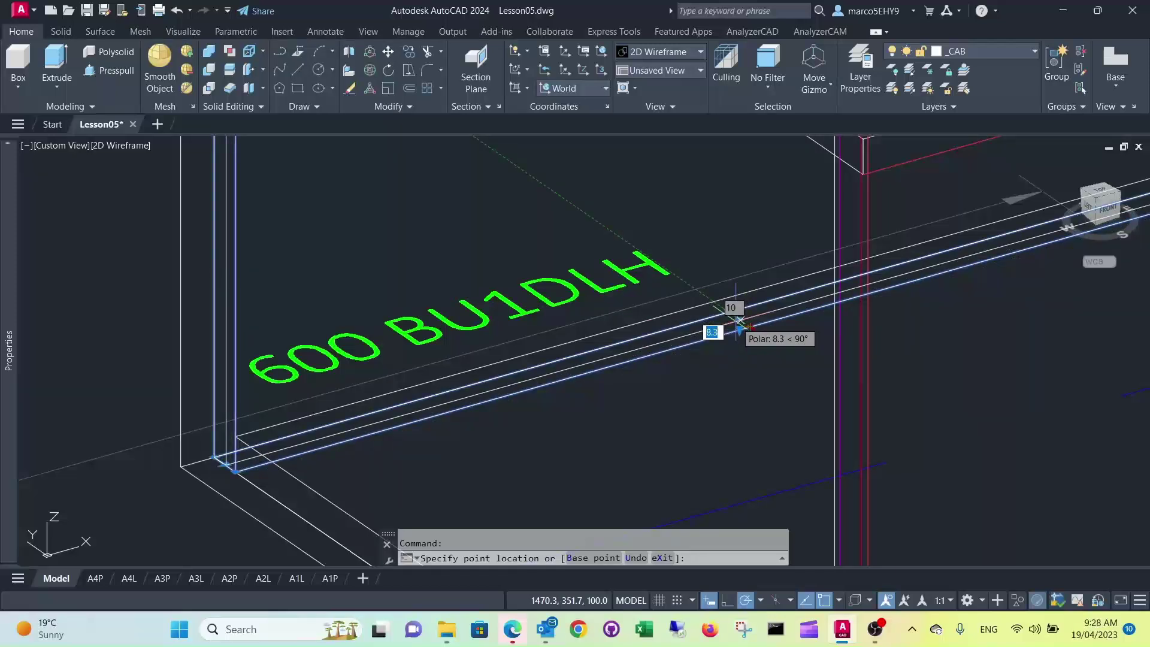
text(6)
key(Return)
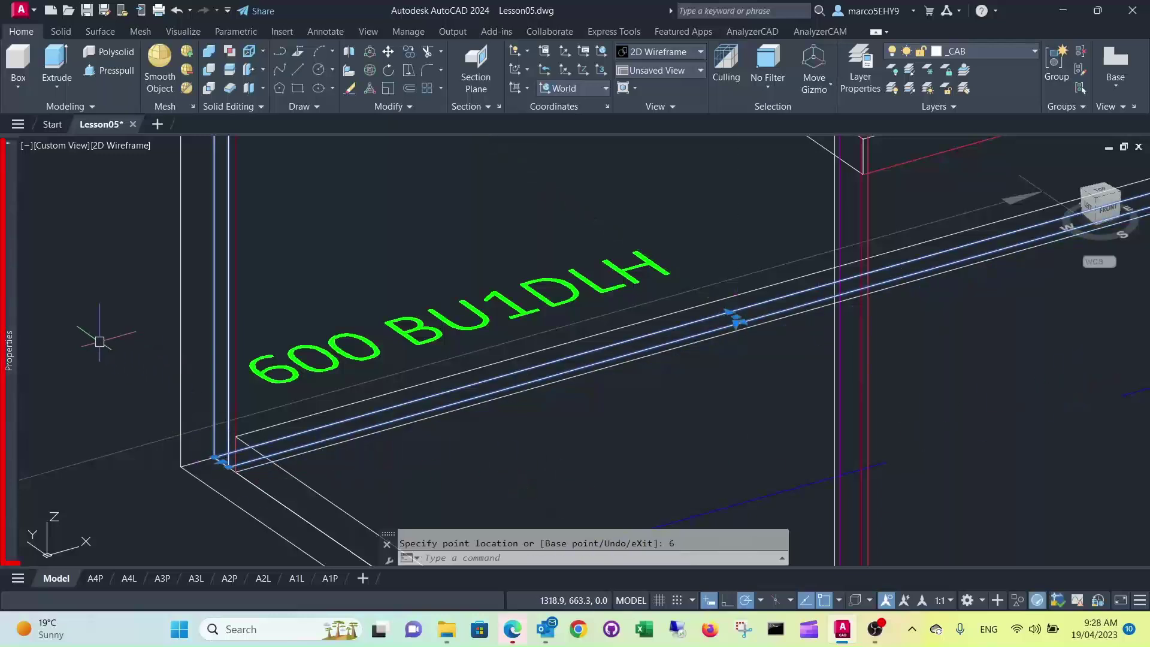
mouse_move(6, 371)
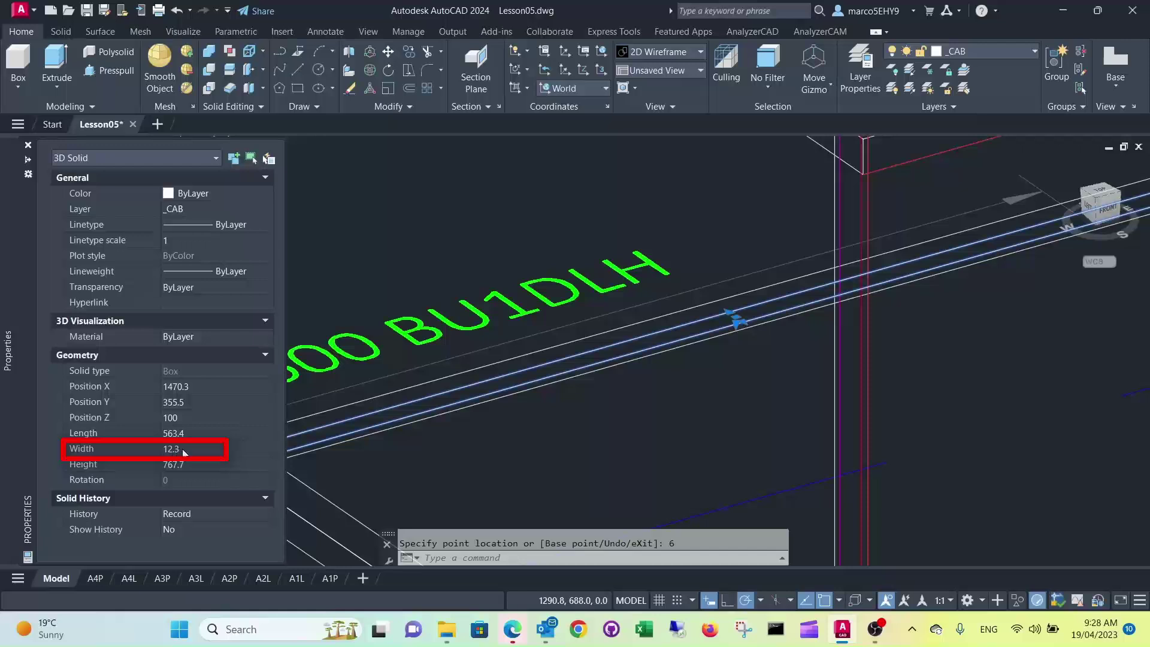
click(747, 361)
key(Escape)
key(Escape)
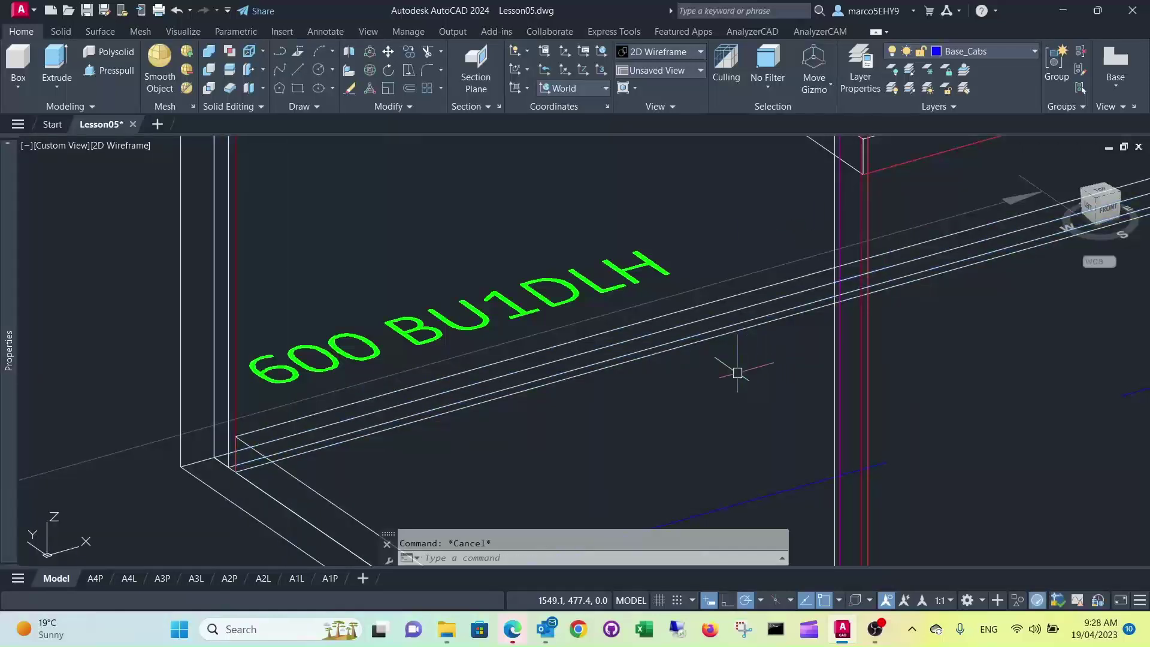
Move the back panel's grain line from its lower end onto the inner corner of the thinned panel
click(235, 388)
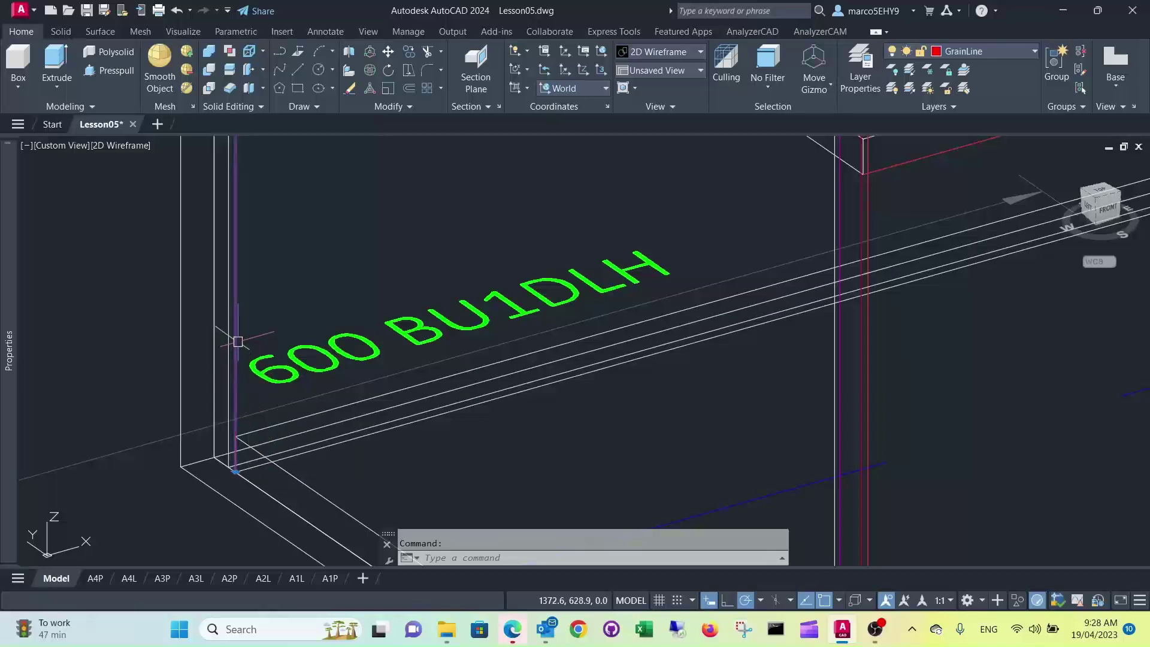
click(388, 53)
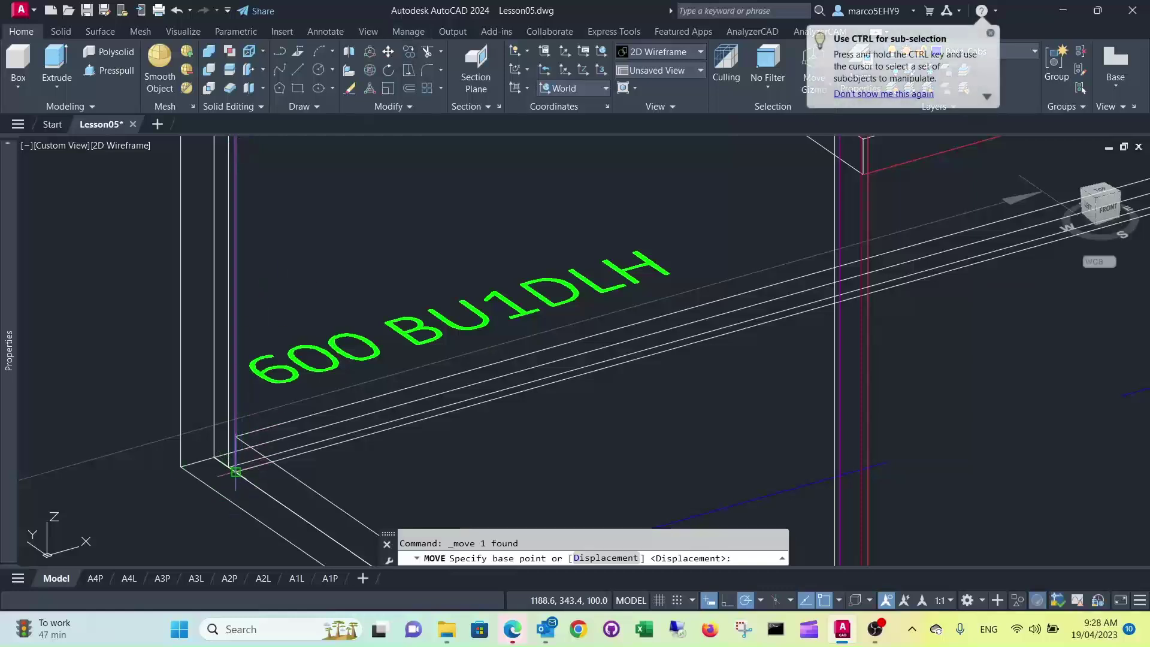
click(236, 471)
click(237, 462)
key(Escape)
Set the back panel's part material to 12mm Internal in the Analyzer part properties and save it
scroll(569, 359, down, 3)
middle_drag(585, 350, 549, 438)
scroll(477, 408, down, 3)
middle_drag(477, 401, 482, 461)
scroll(443, 251, up, 5)
click(418, 200)
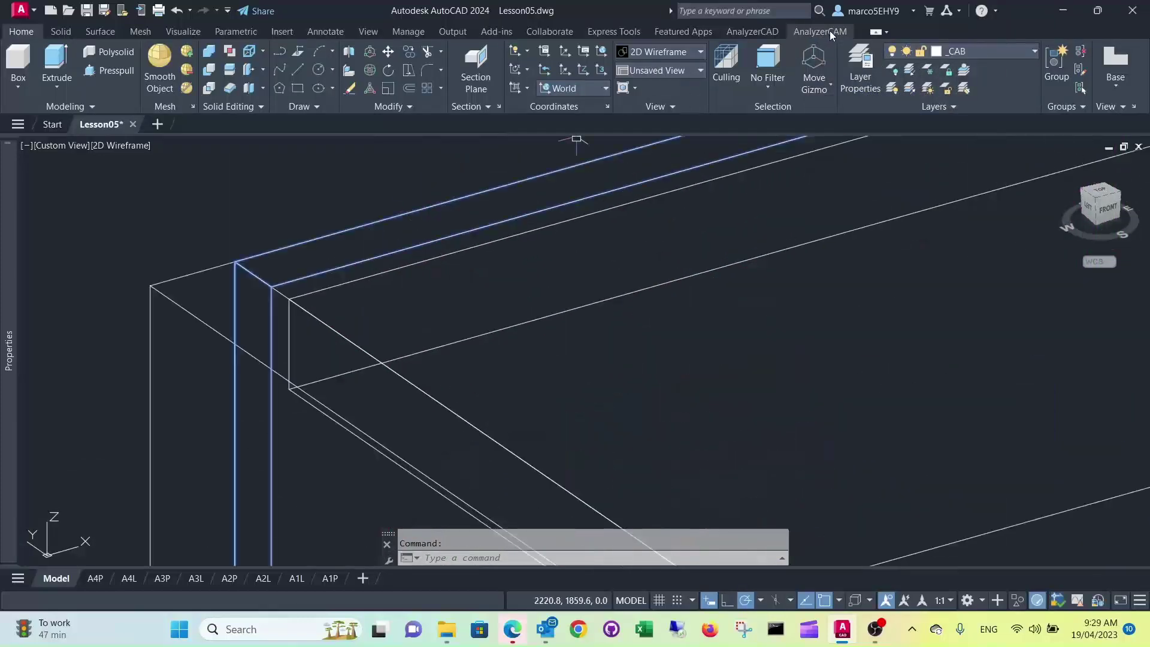
click(757, 32)
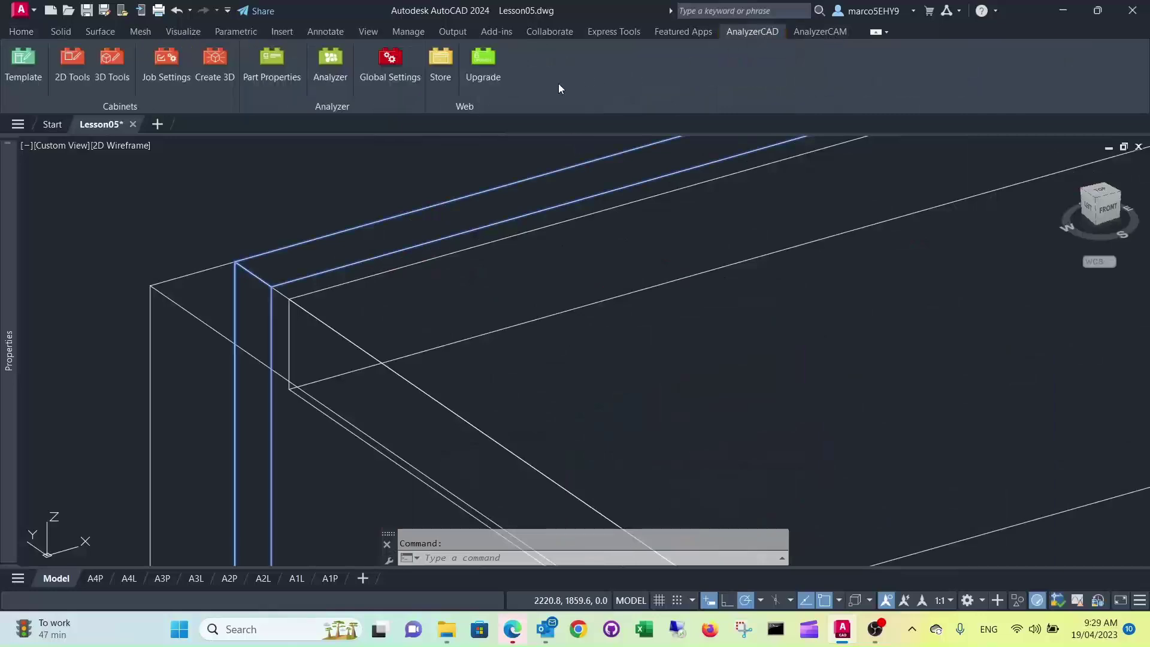
click(282, 56)
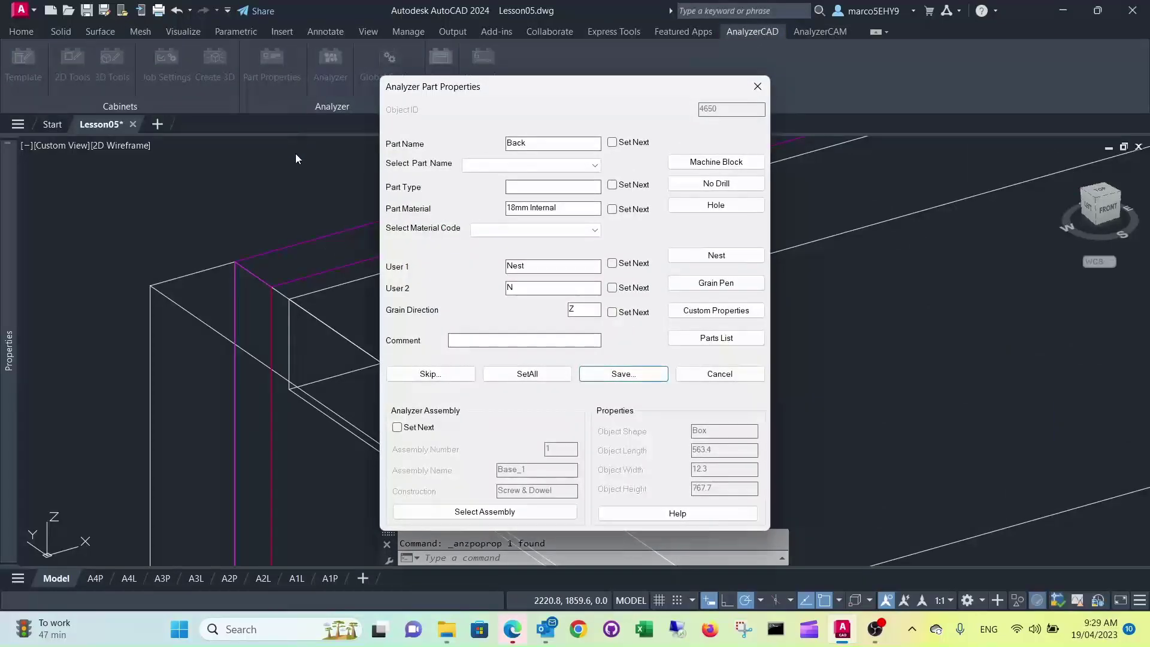
click(581, 230)
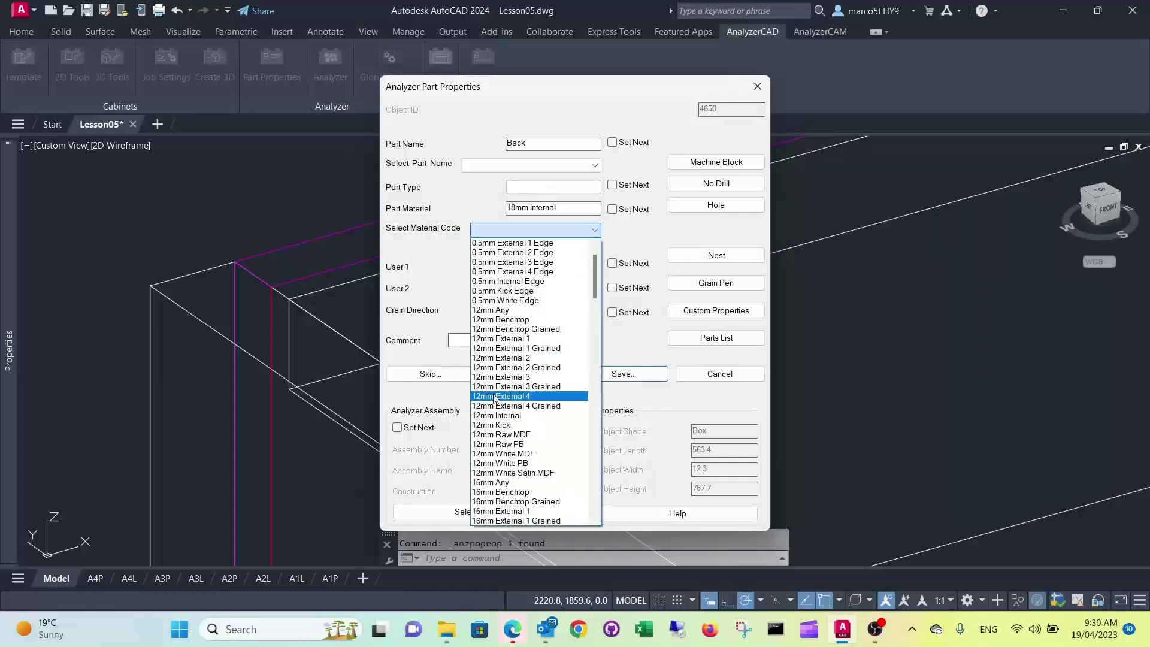
scroll(496, 395, down, 1)
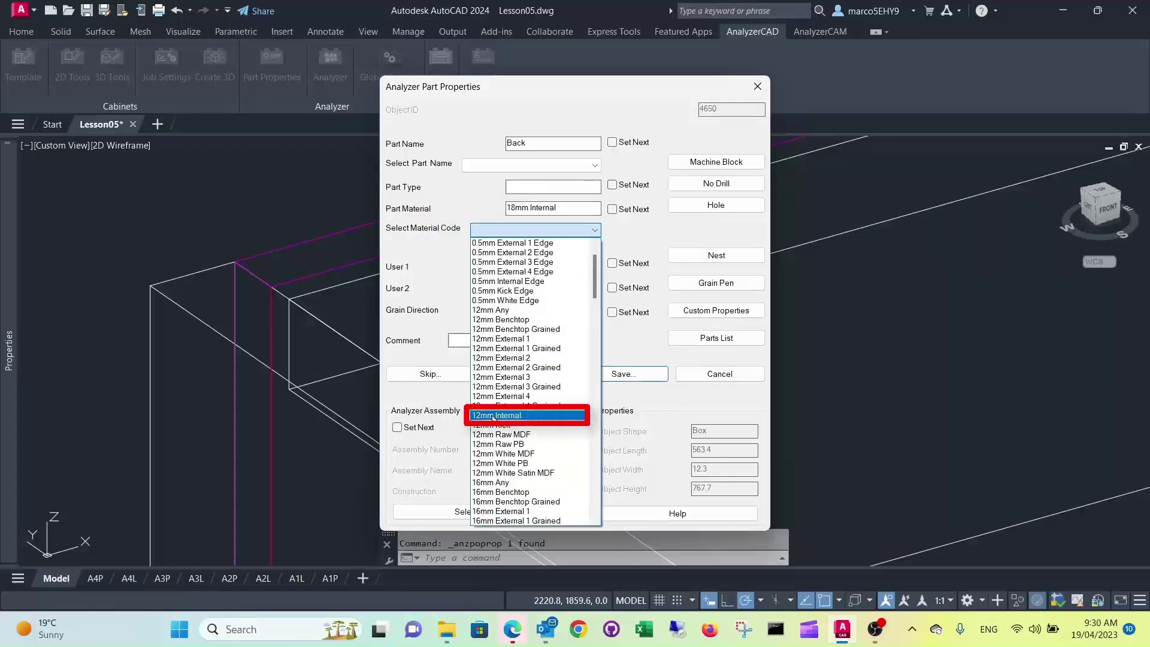
click(494, 415)
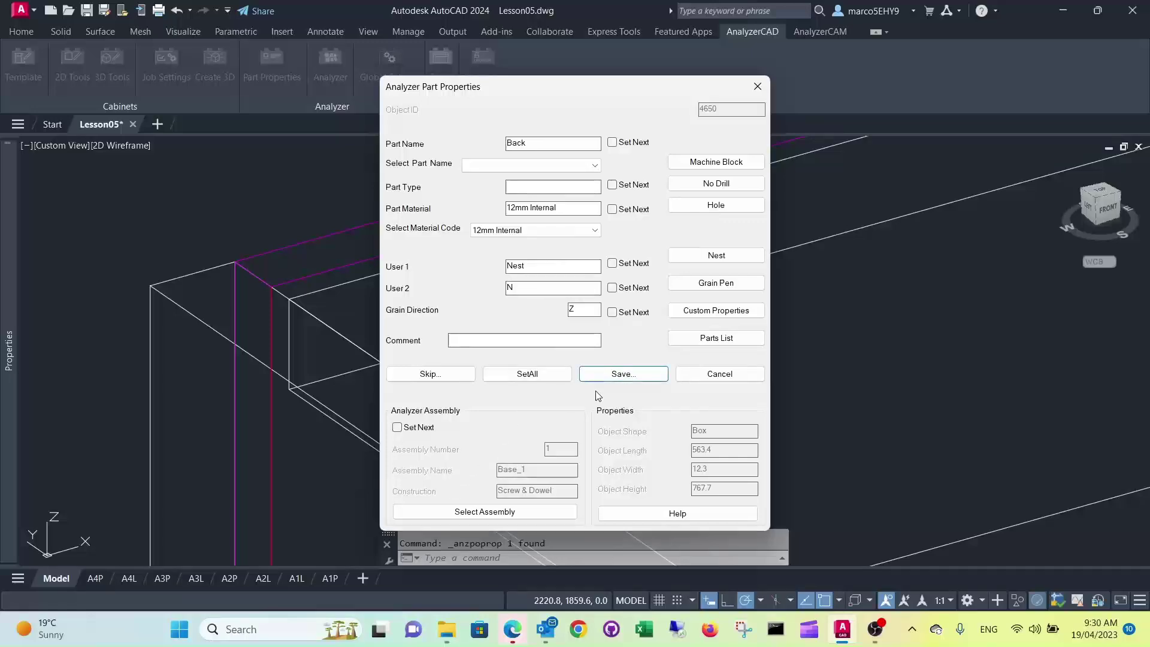
click(636, 378)
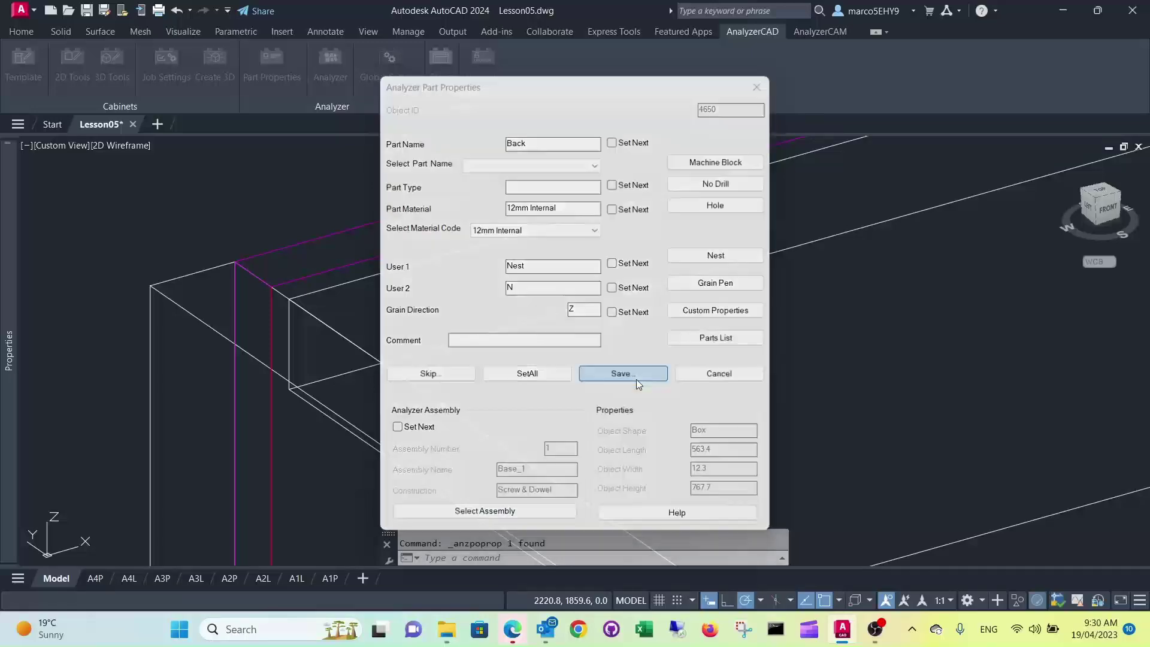
Stretch the left end of the back panel to the outer rear corner of the left side panel
scroll(585, 326, up, 5)
scroll(468, 304, up, 5)
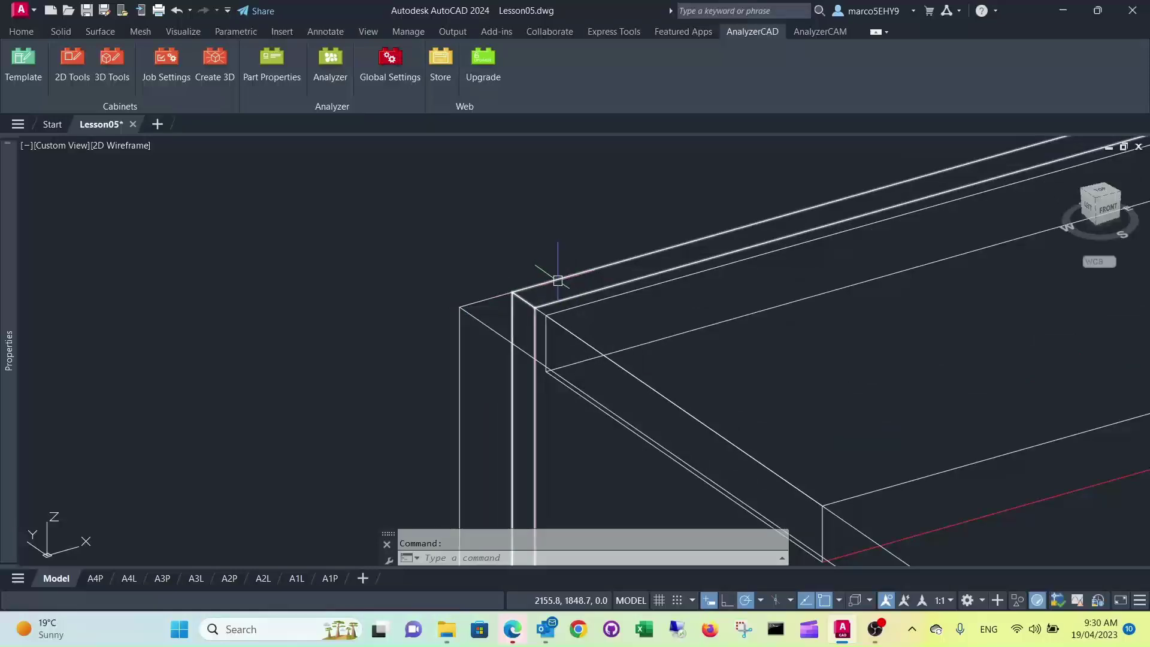
scroll(557, 280, down, 8)
scroll(583, 352, up, 5)
scroll(583, 351, up, 5)
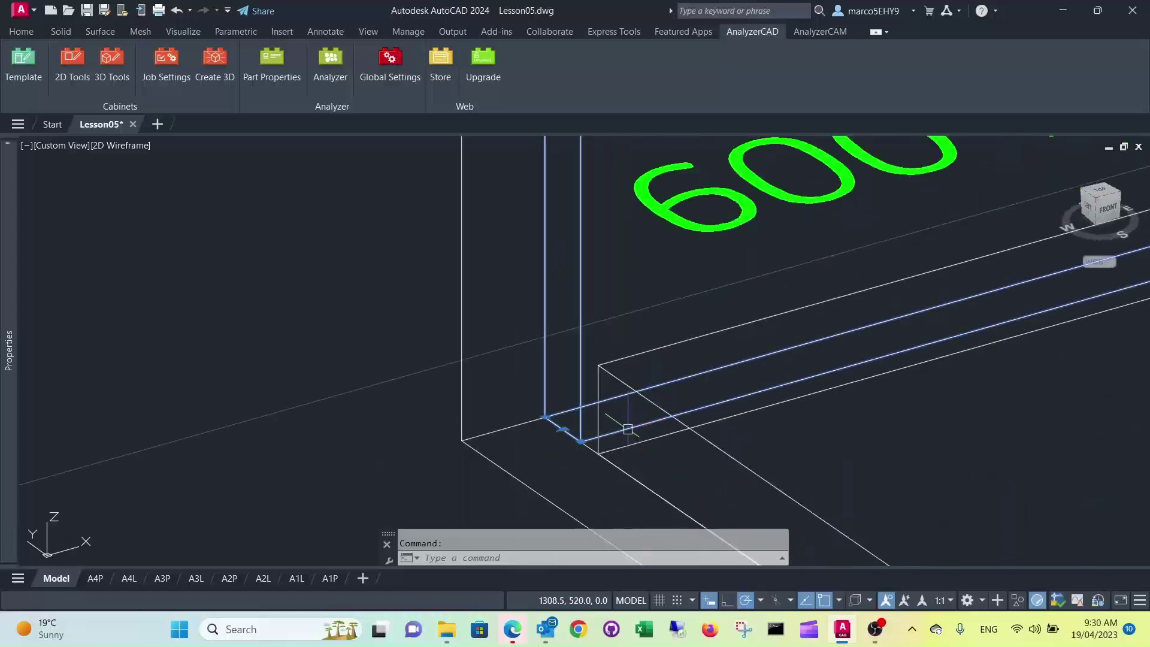
click(563, 429)
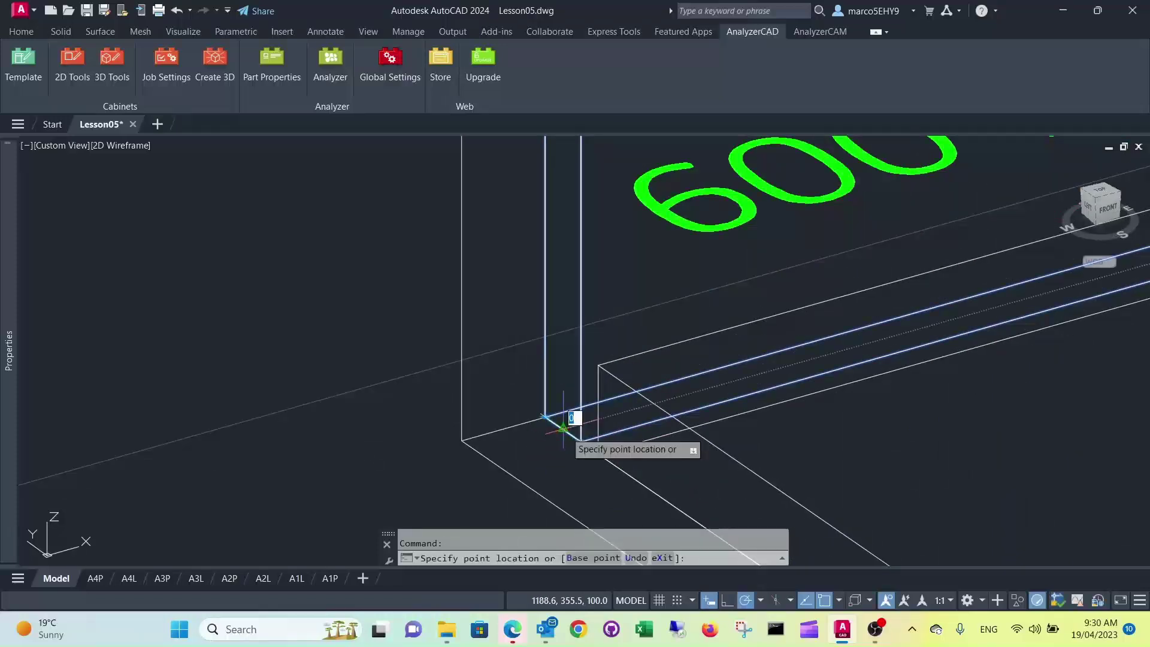
click(461, 440)
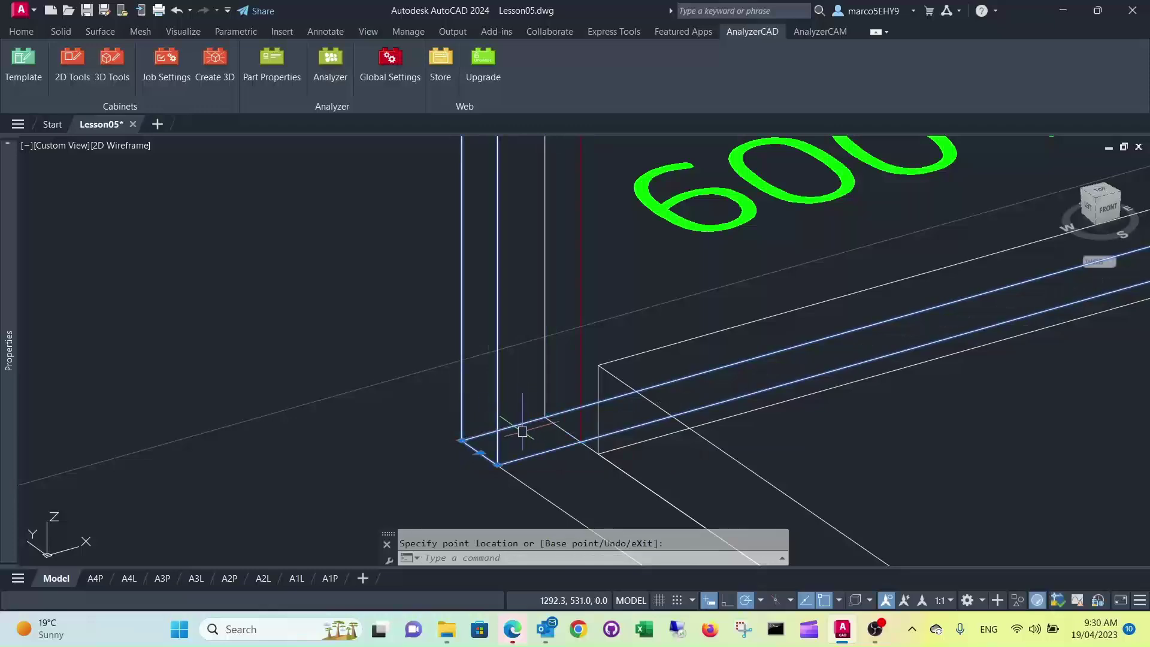
Shorten the left side panel by stretching its rear edge to the back panel's inner face
scroll(513, 424, down, 4)
mouse_move(631, 396)
middle_down()
mouse_move(613, 416)
mouse_move(808, 367)
mouse_move(598, 392)
mouse_move(518, 418)
middle_up()
scroll(518, 419, up, 3)
click(465, 402)
click(447, 361)
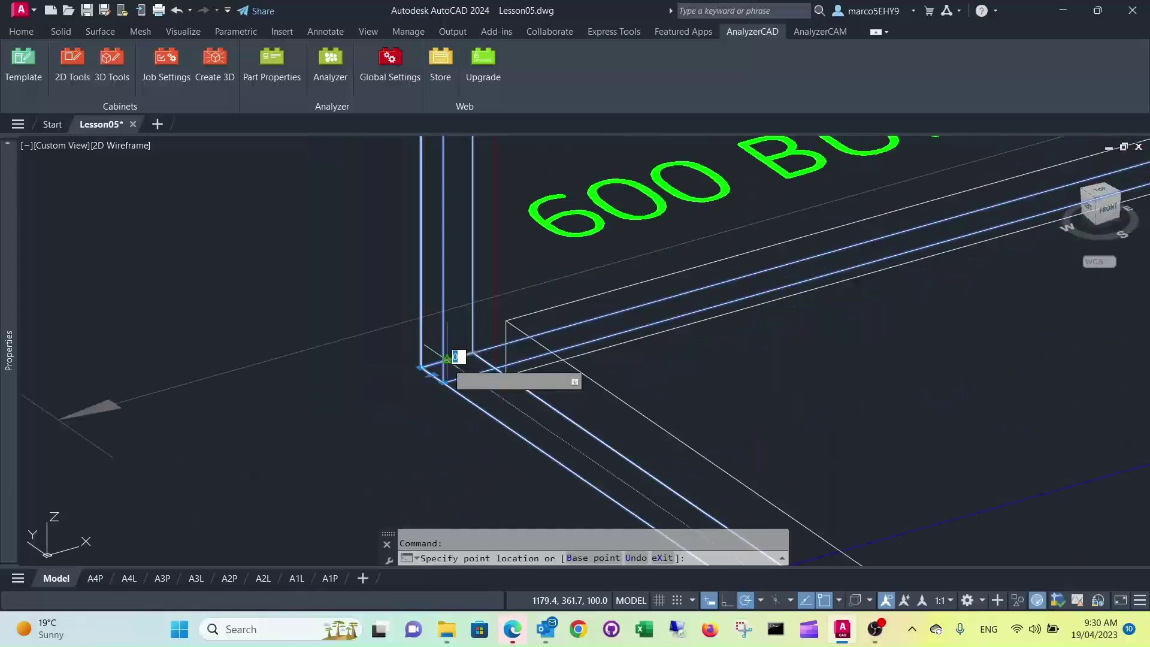
click(458, 377)
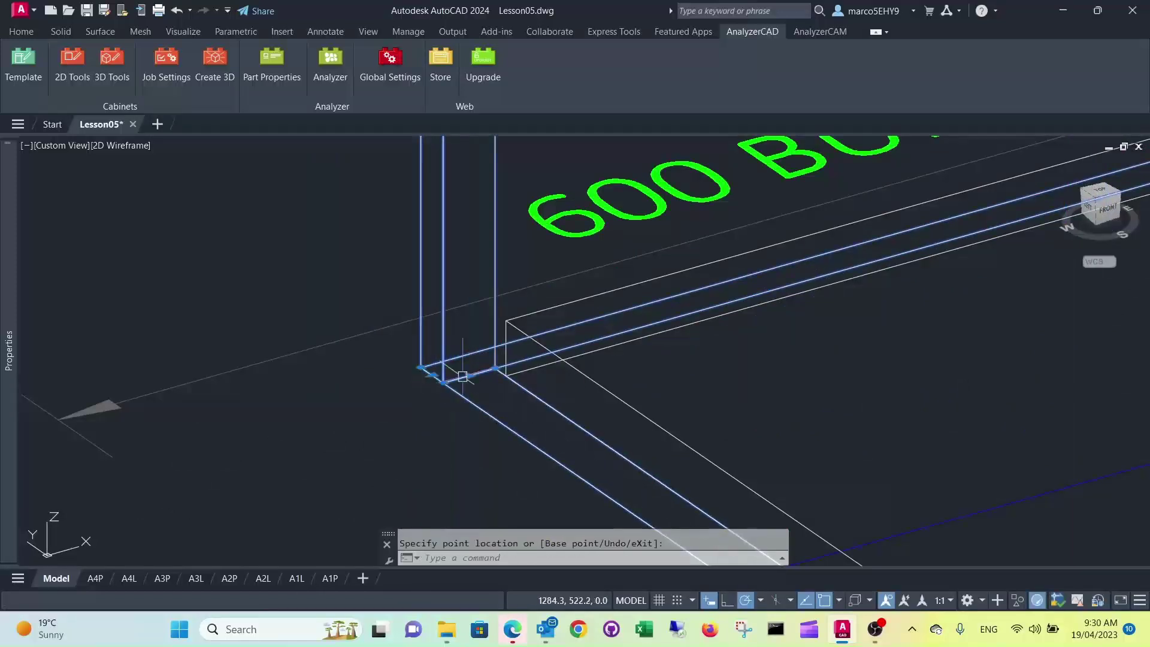
key(Escape)
Stretch the right end of the back panel to the outer rear corner of the right side panel
scroll(569, 347, down, 5)
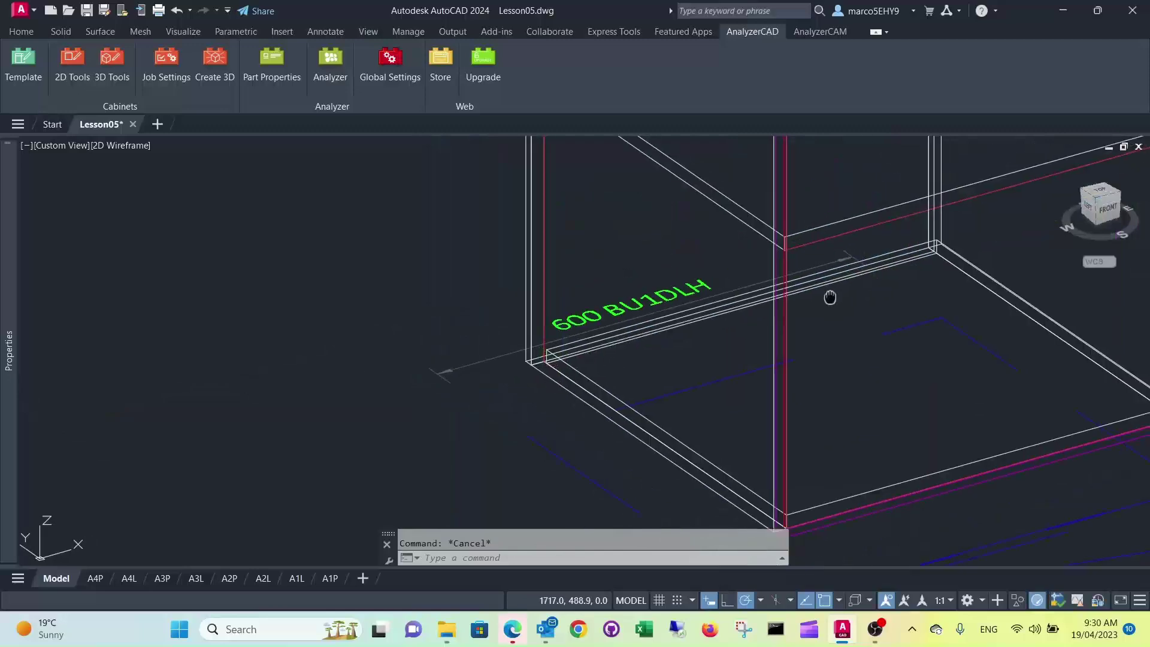
scroll(724, 367, up, 5)
scroll(687, 352, up, 2)
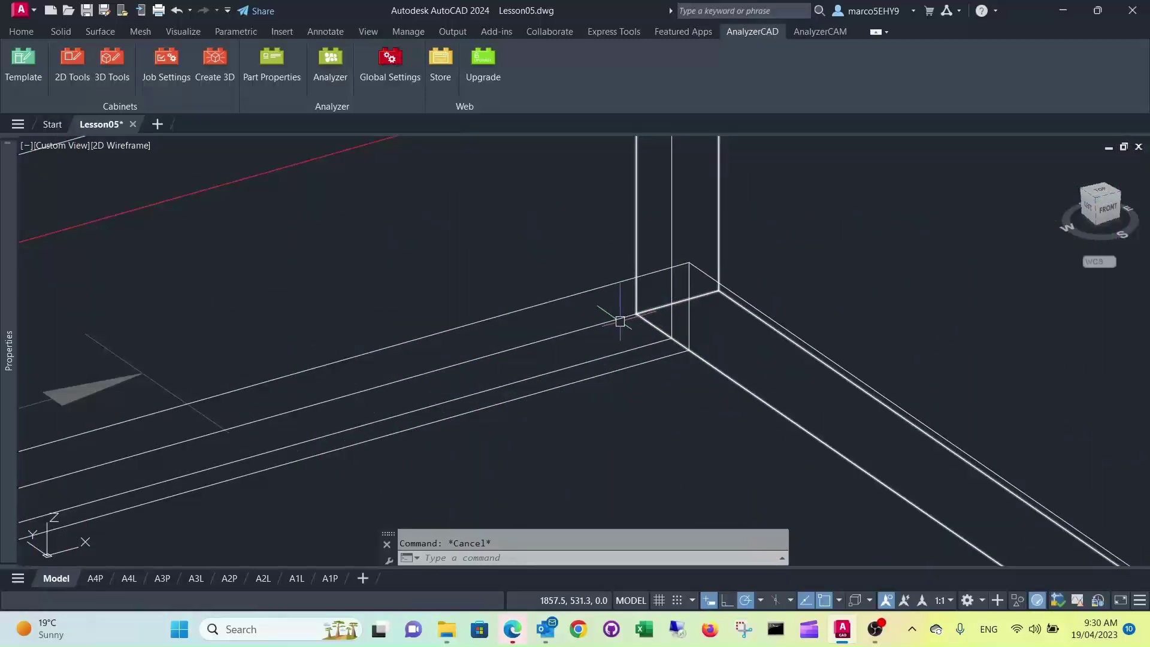
click(598, 358)
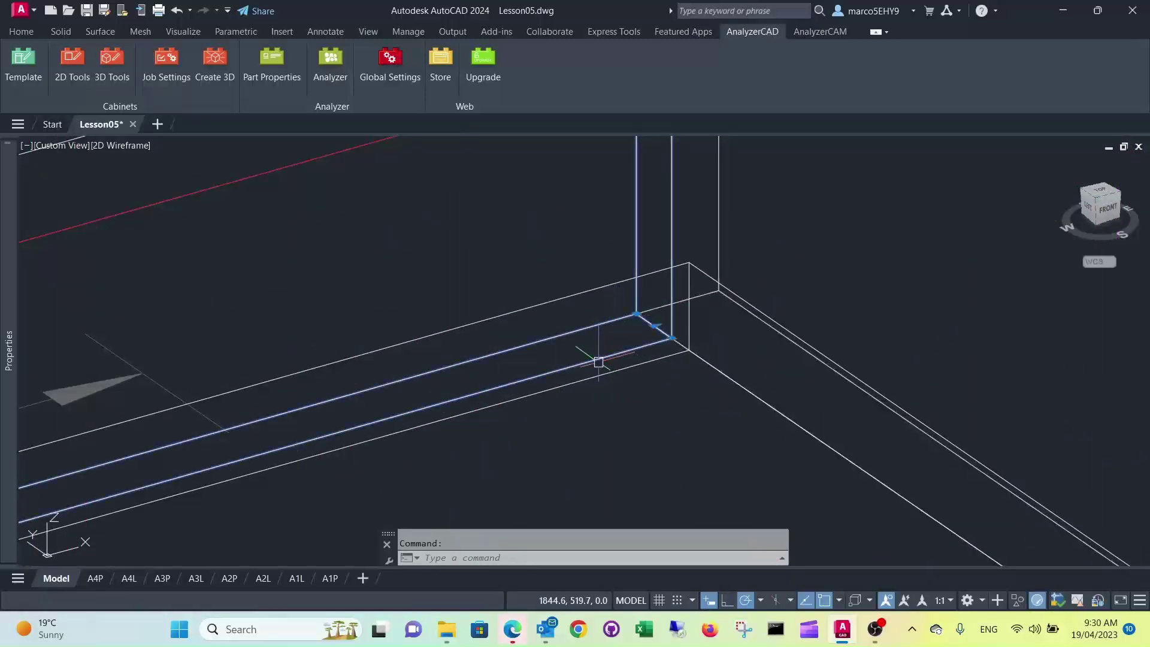
click(654, 325)
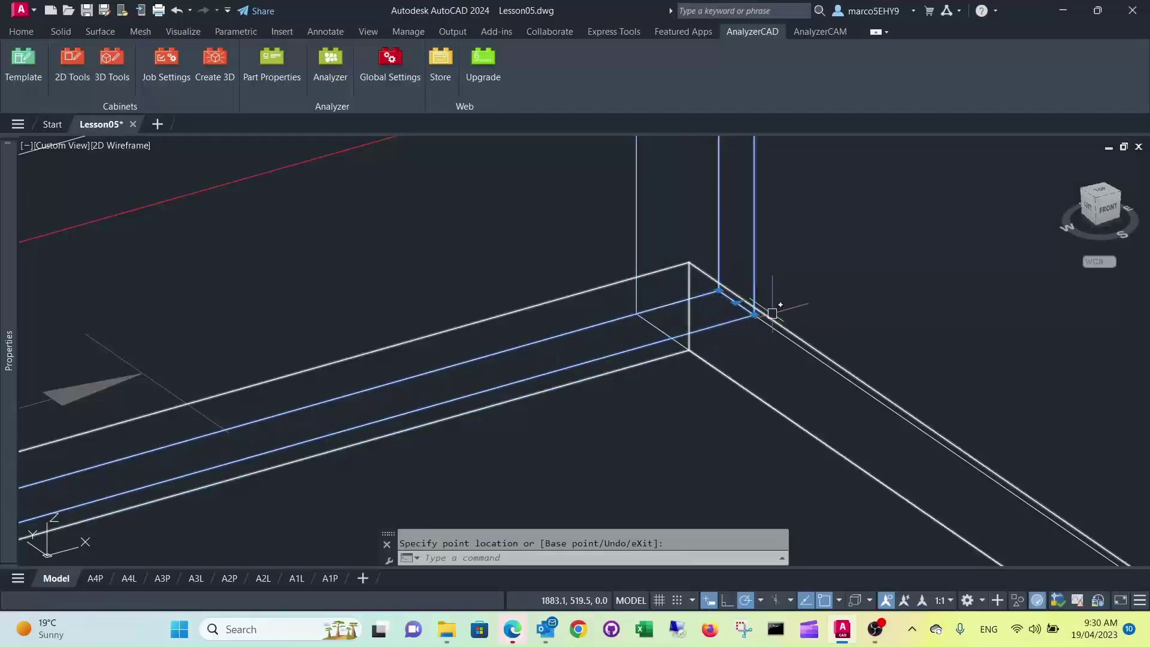
key(Escape)
key(Escape)
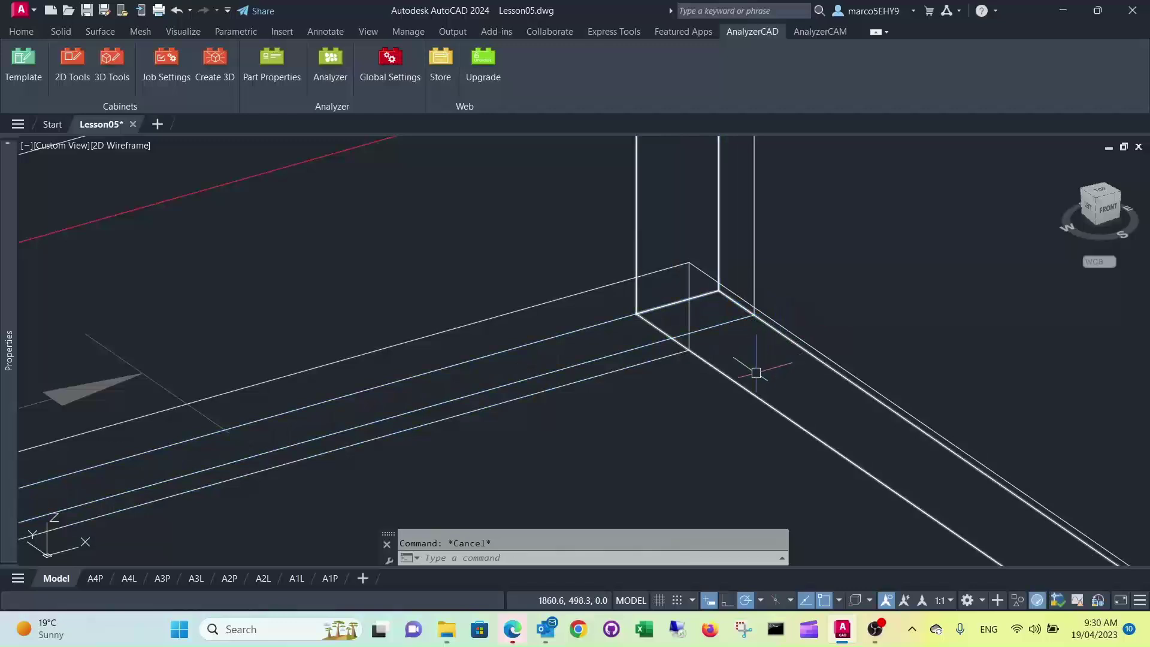
Shorten the right side panel by stretching its rear edge to the back panel's inner face
click(677, 301)
click(677, 302)
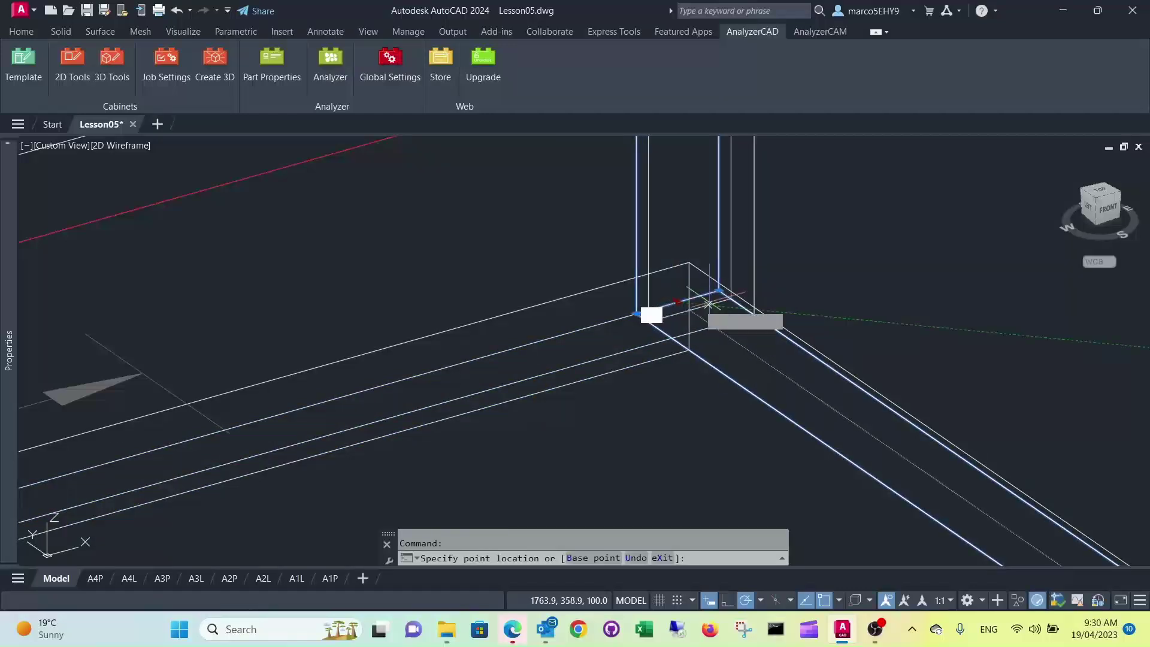
key(Escape)
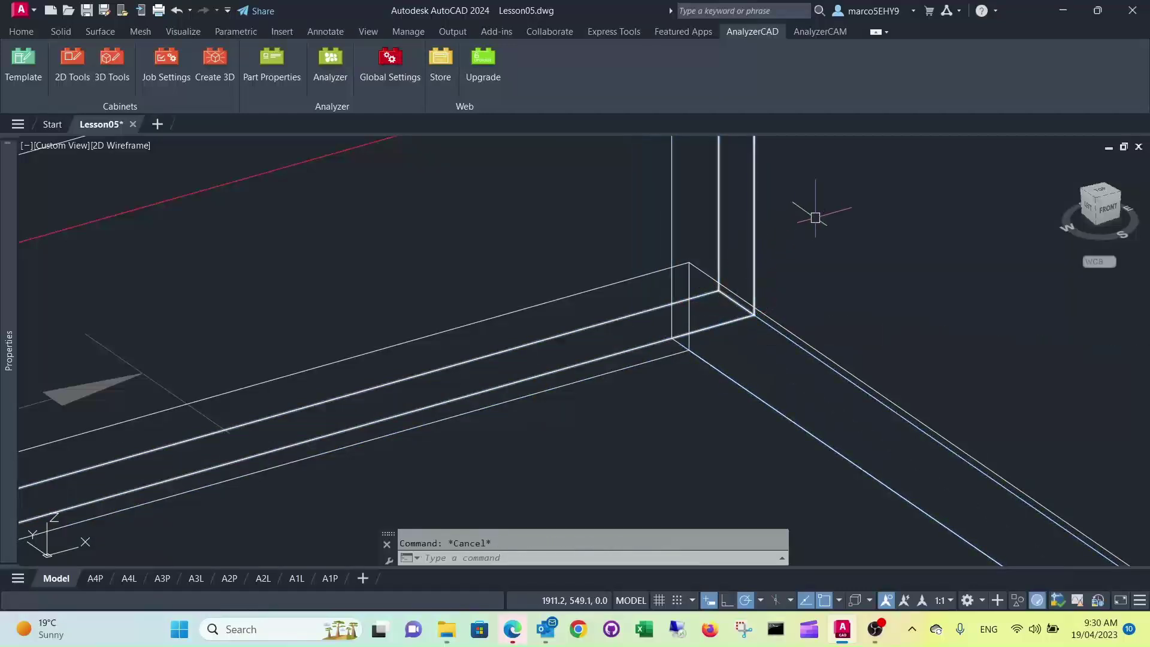
scroll(816, 215, down, 3)
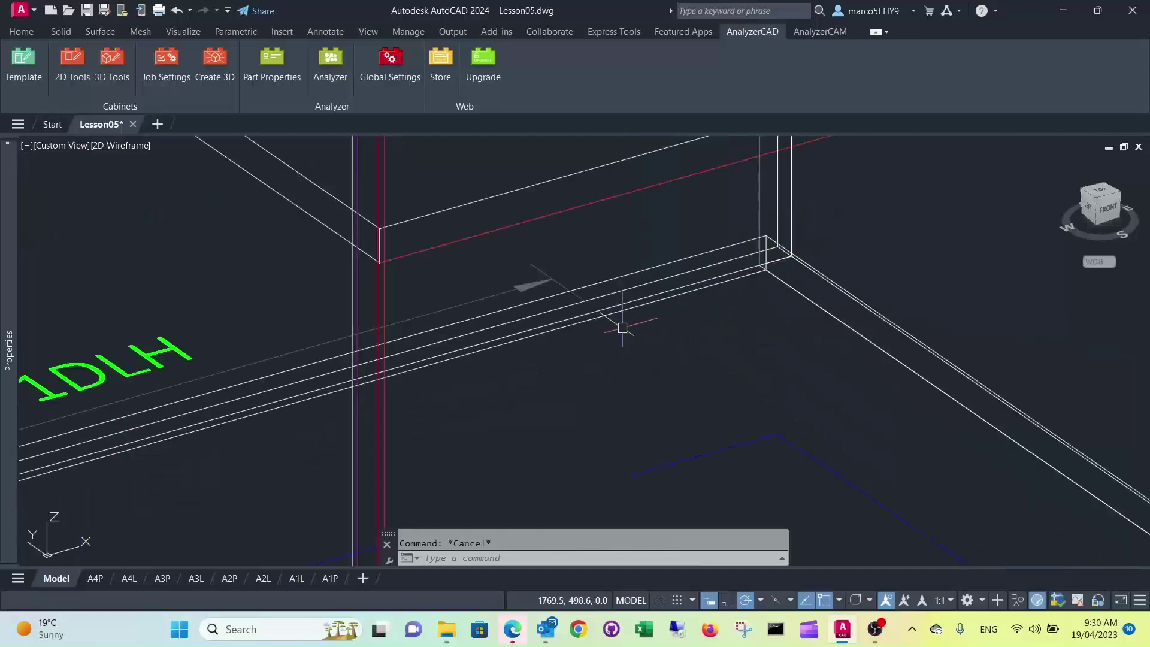
Stretch the rear edge of the cabinet's bottom panel to the inner face of the back panel
scroll(526, 377, down, 2)
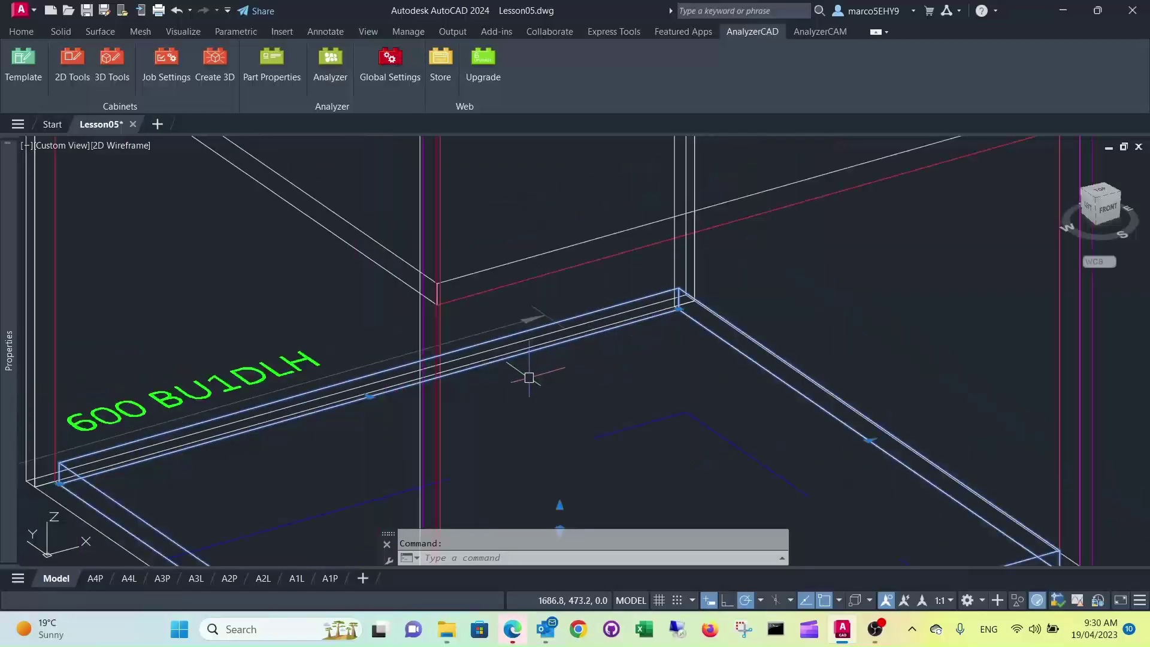
scroll(365, 411, up, 2)
click(353, 417)
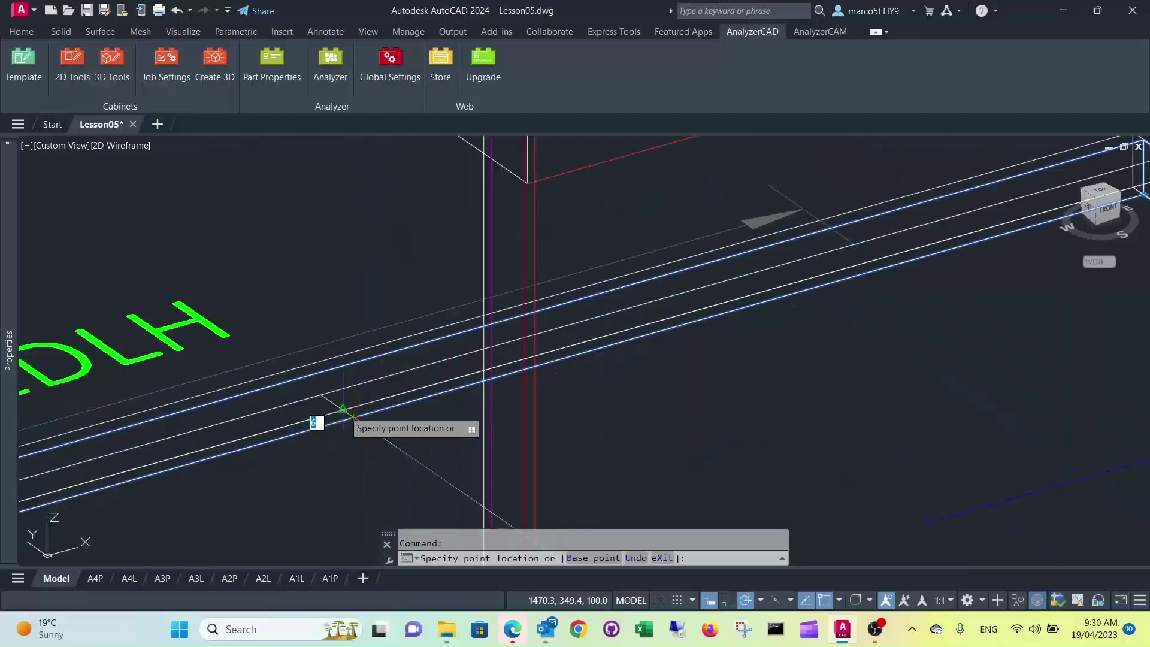
key(Escape)
Extend the shelf by stretching its rear edge to the inner face of the back panel
scroll(419, 419, down, 3)
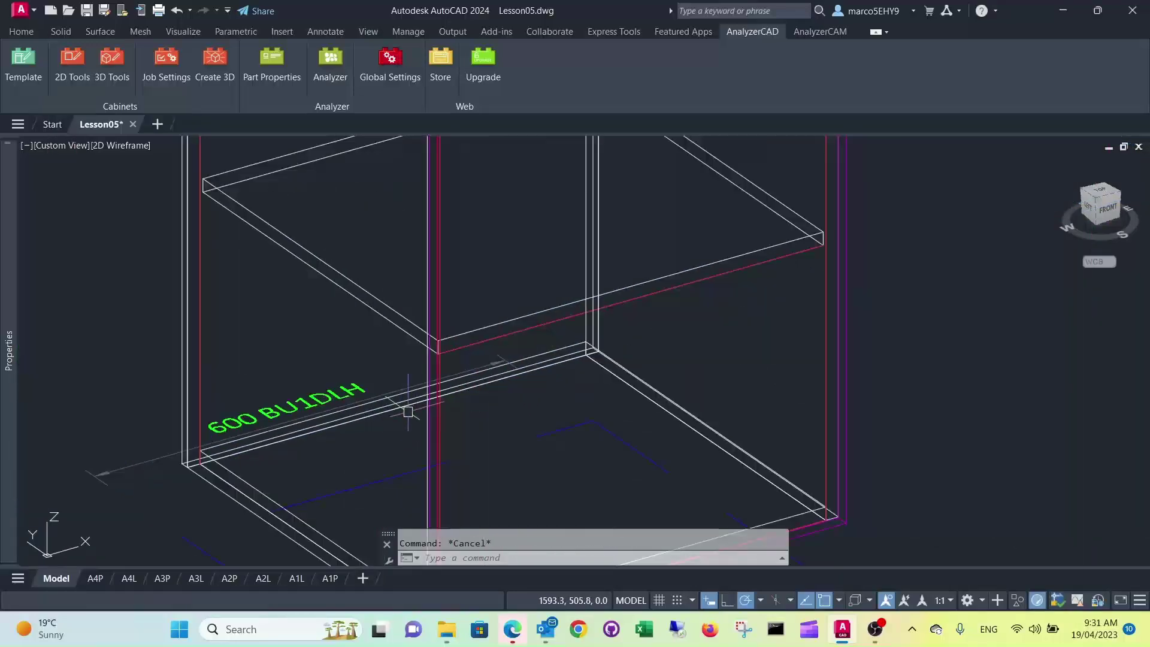
scroll(228, 463, up, 3)
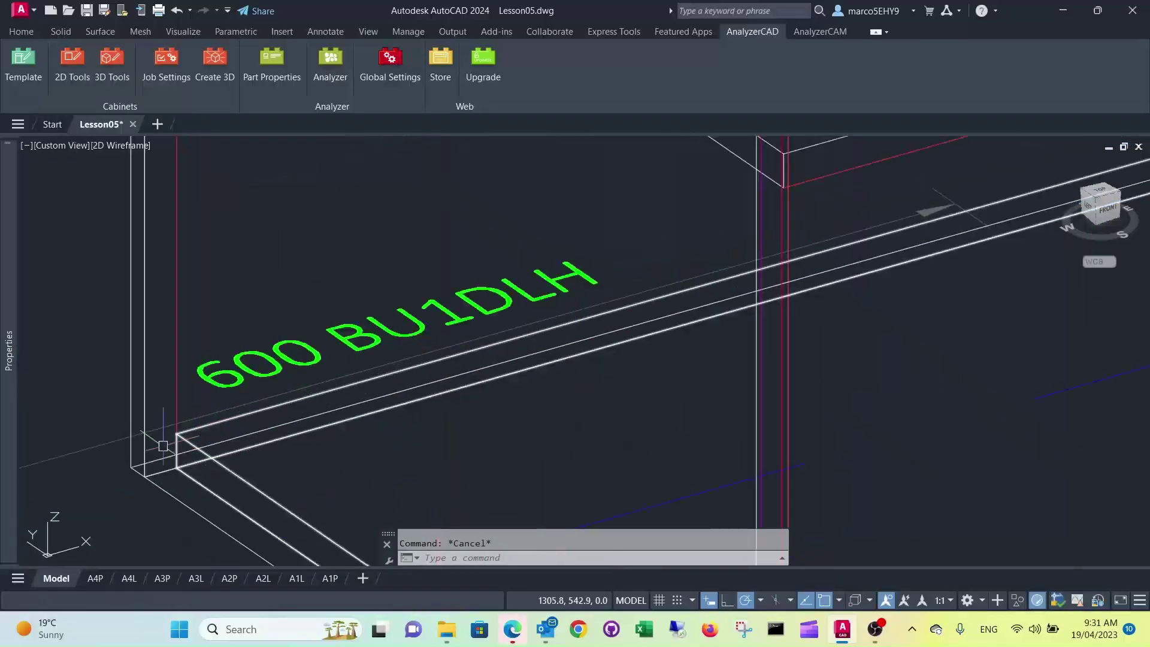
scroll(224, 425, down, 4)
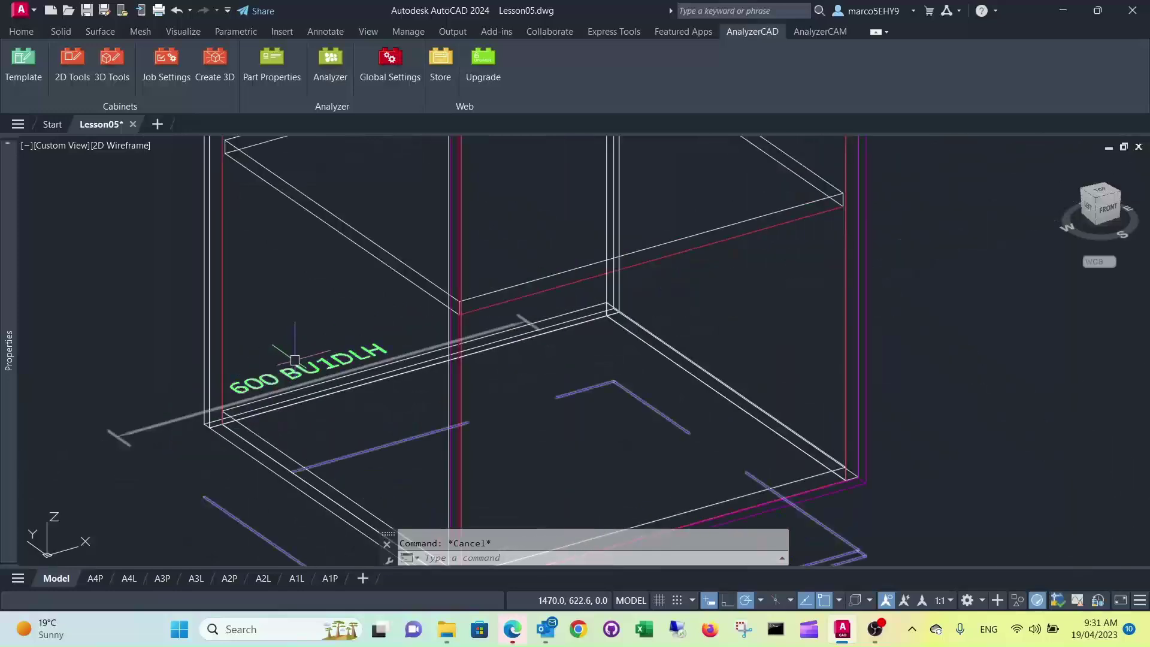
scroll(455, 267, up, 2)
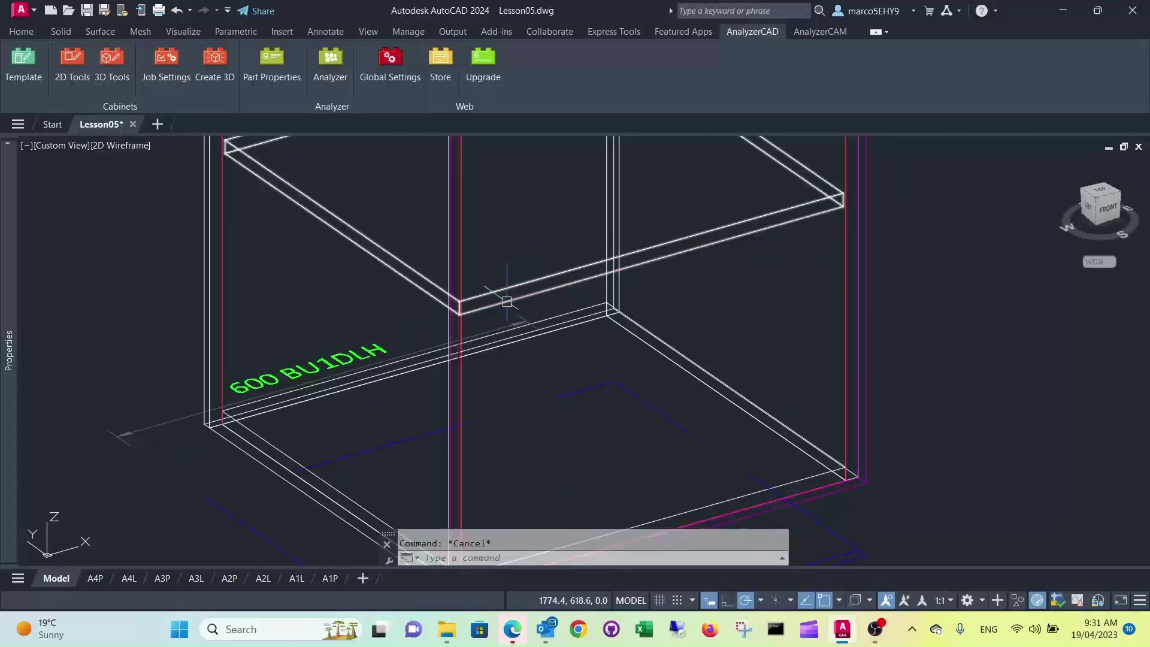
scroll(495, 267, down, 4)
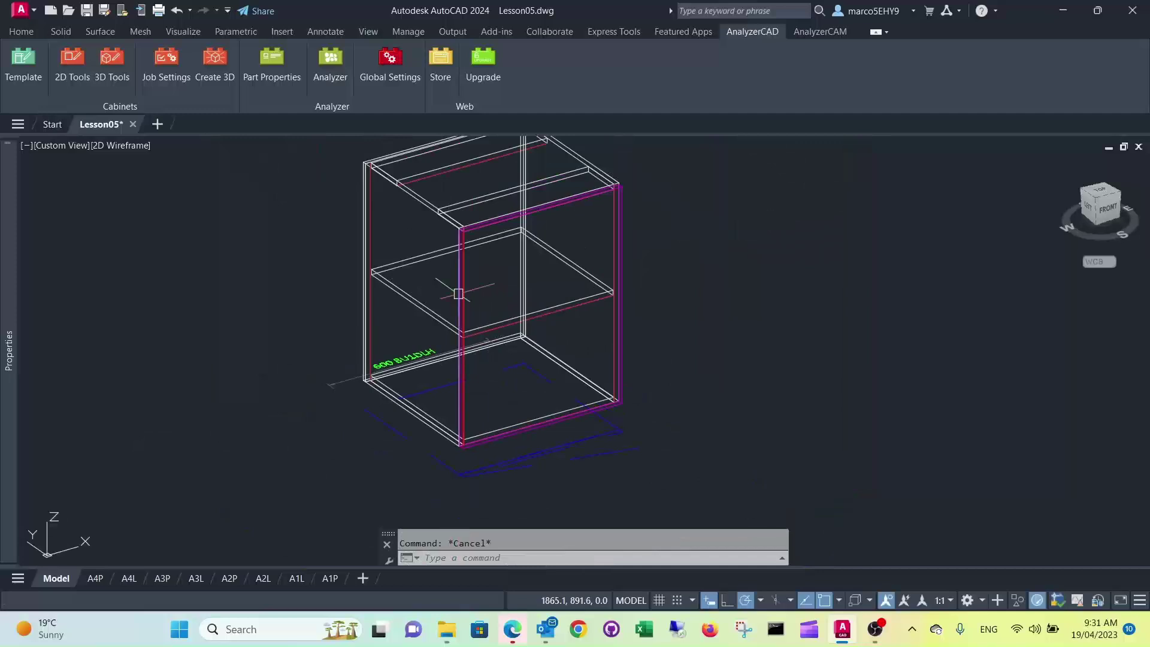
scroll(446, 287, up, 5)
click(427, 273)
click(514, 261)
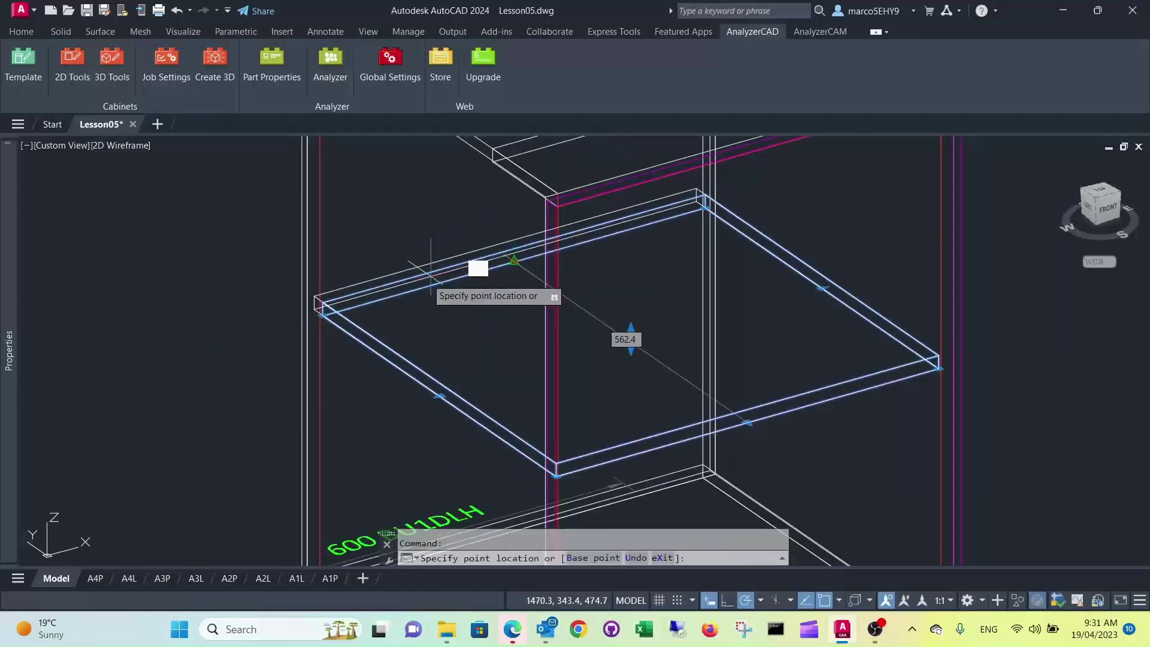
scroll(338, 312, up, 5)
scroll(339, 309, down, 6)
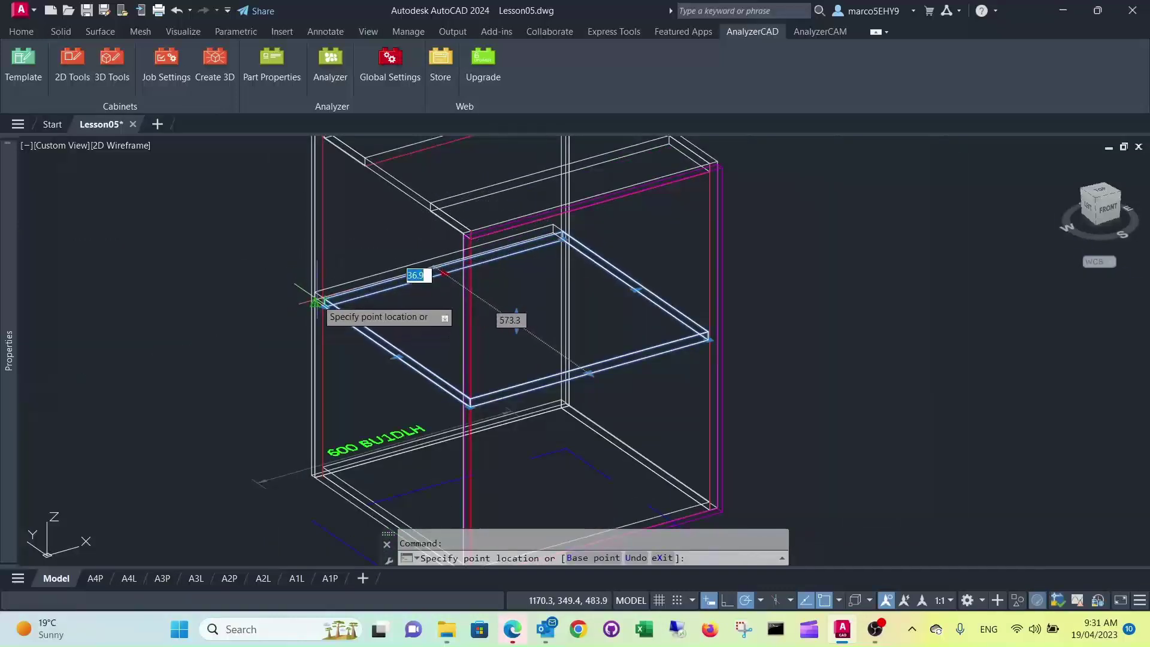
click(316, 299)
key(Escape)
Delete the red vertical line at the inner rear corner of the left side panel
scroll(351, 293, up, 6)
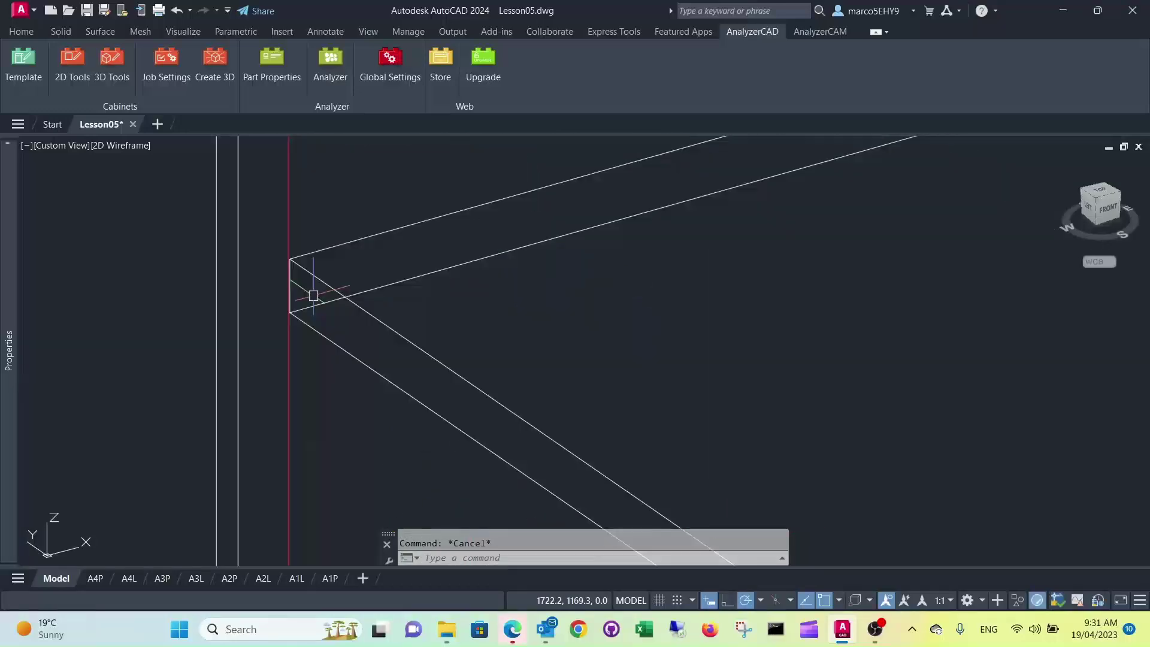
scroll(311, 299, down, 5)
scroll(439, 421, down, 2)
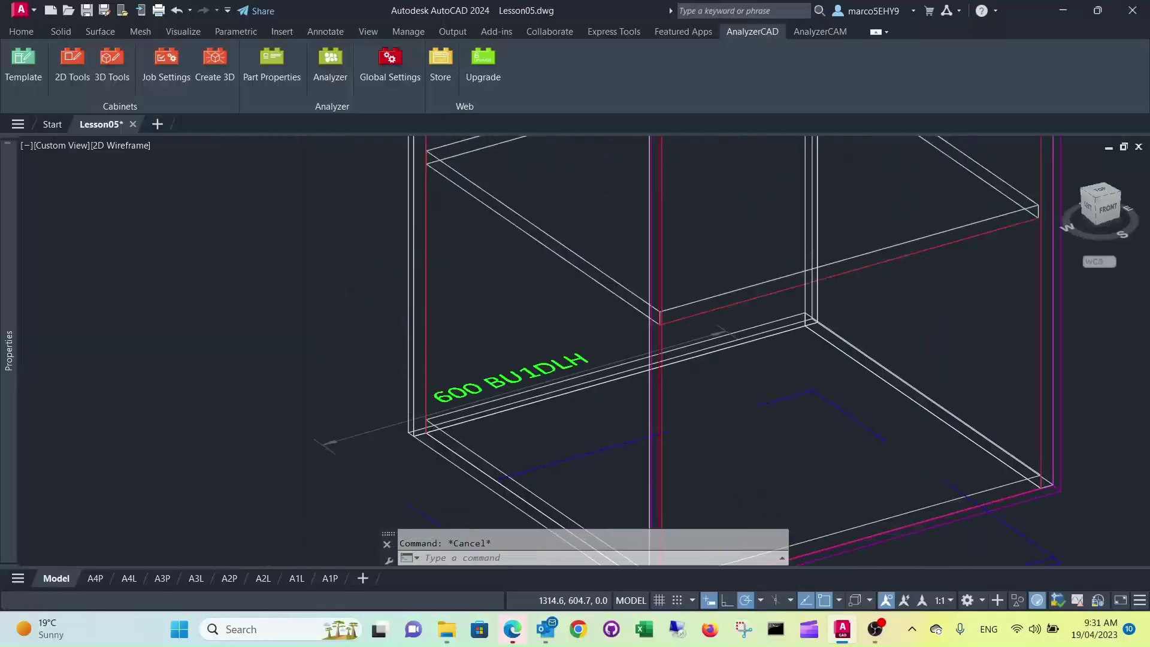
scroll(440, 421, up, 3)
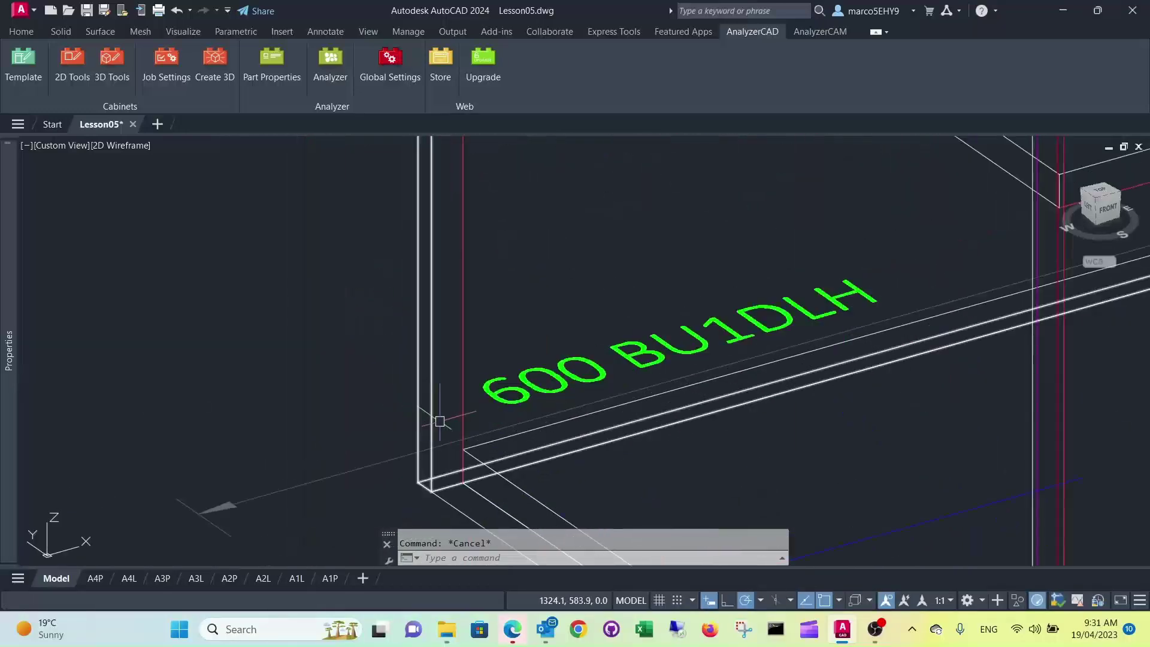
click(462, 344)
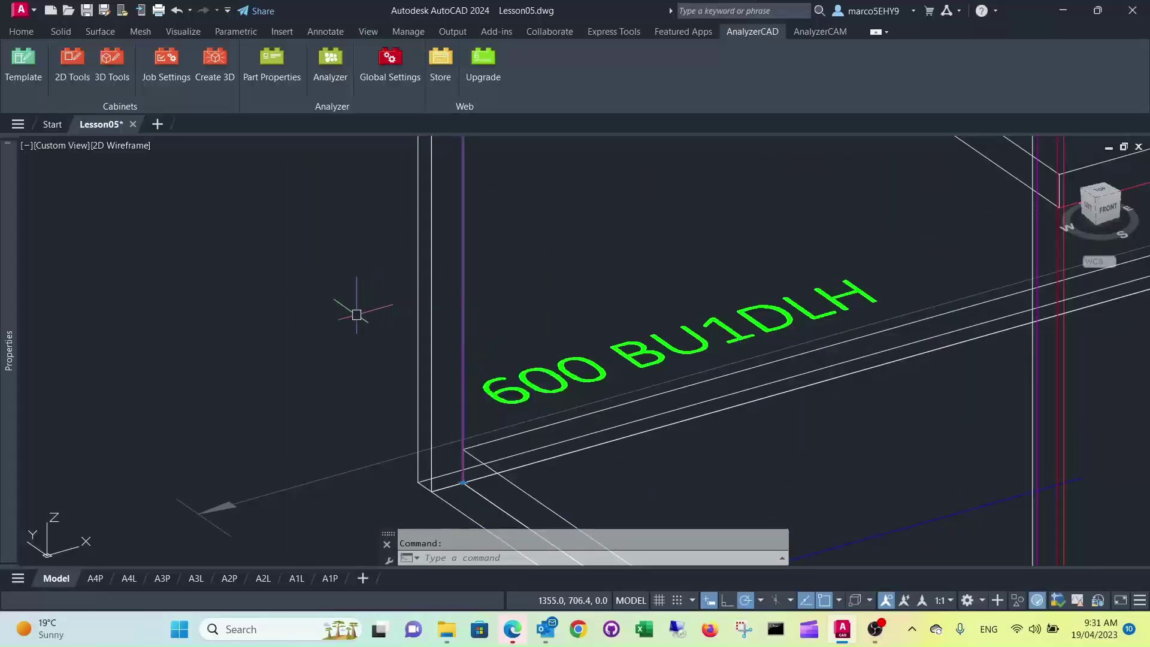
key(Delete)
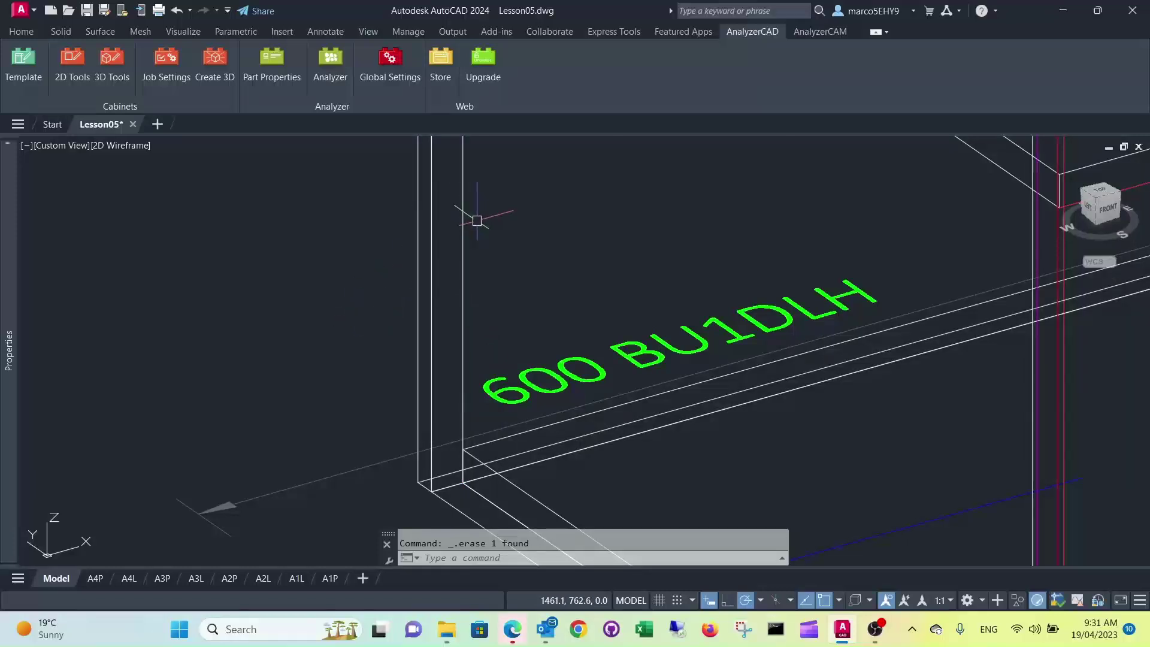
Delete the rear top rail of the cabinet together with its red edge line
scroll(503, 219, down, 2)
middle_drag(471, 270, 432, 345)
middle_drag(521, 225, 457, 300)
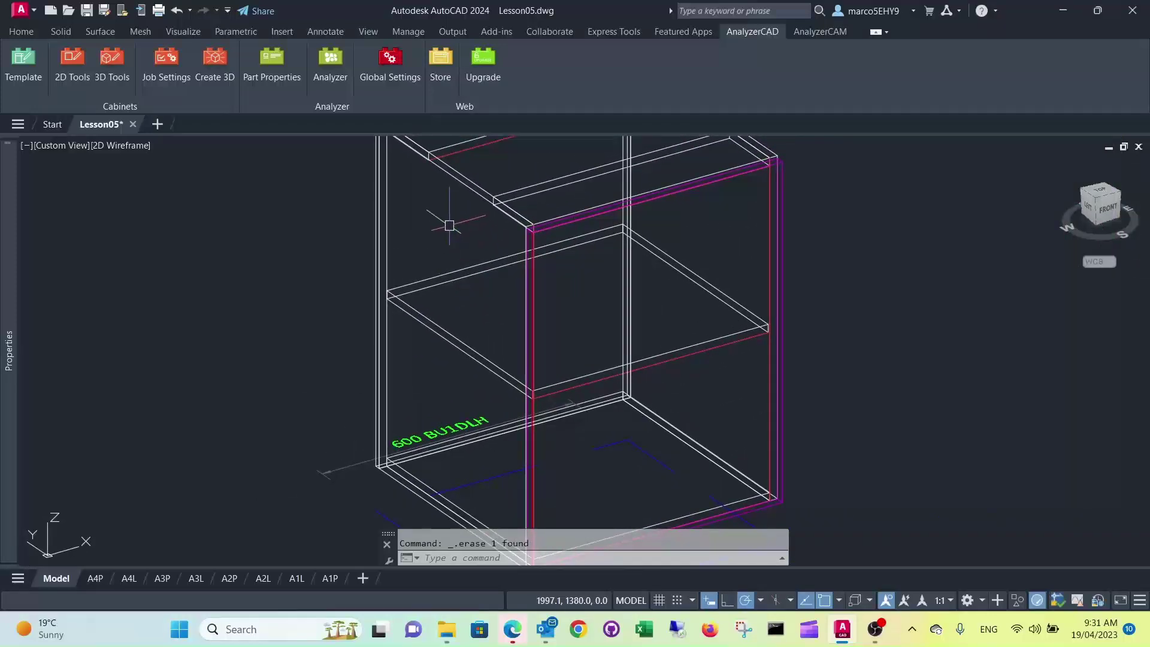
middle_drag(449, 225, 443, 310)
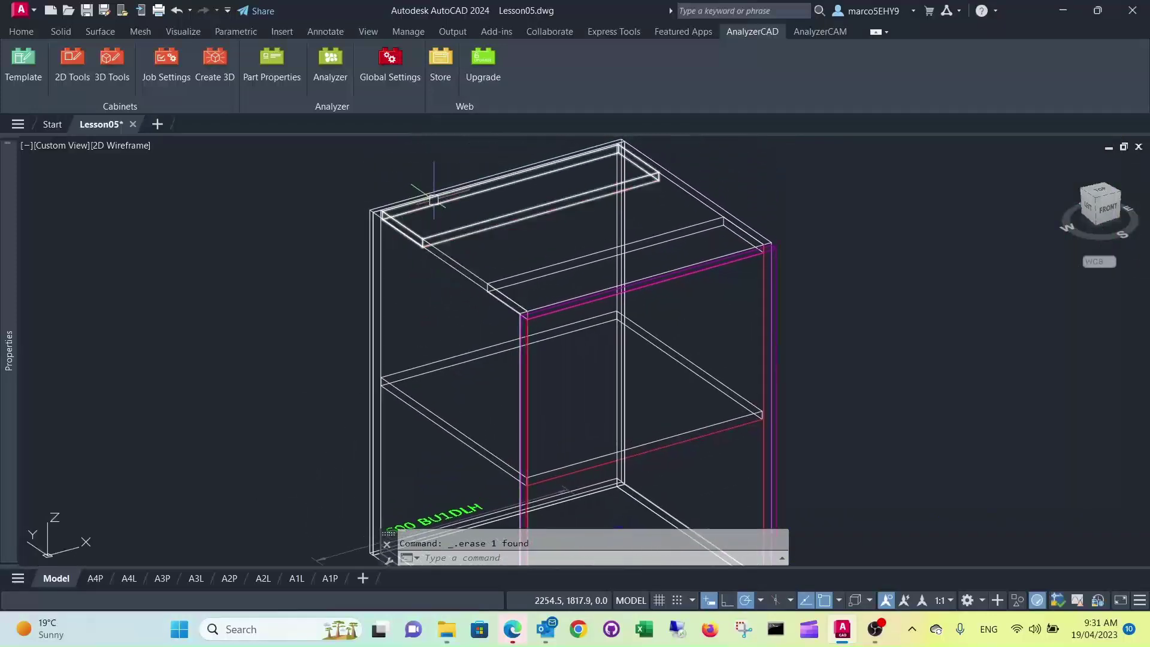
scroll(519, 234, up, 2)
click(531, 225)
click(490, 185)
key(Delete)
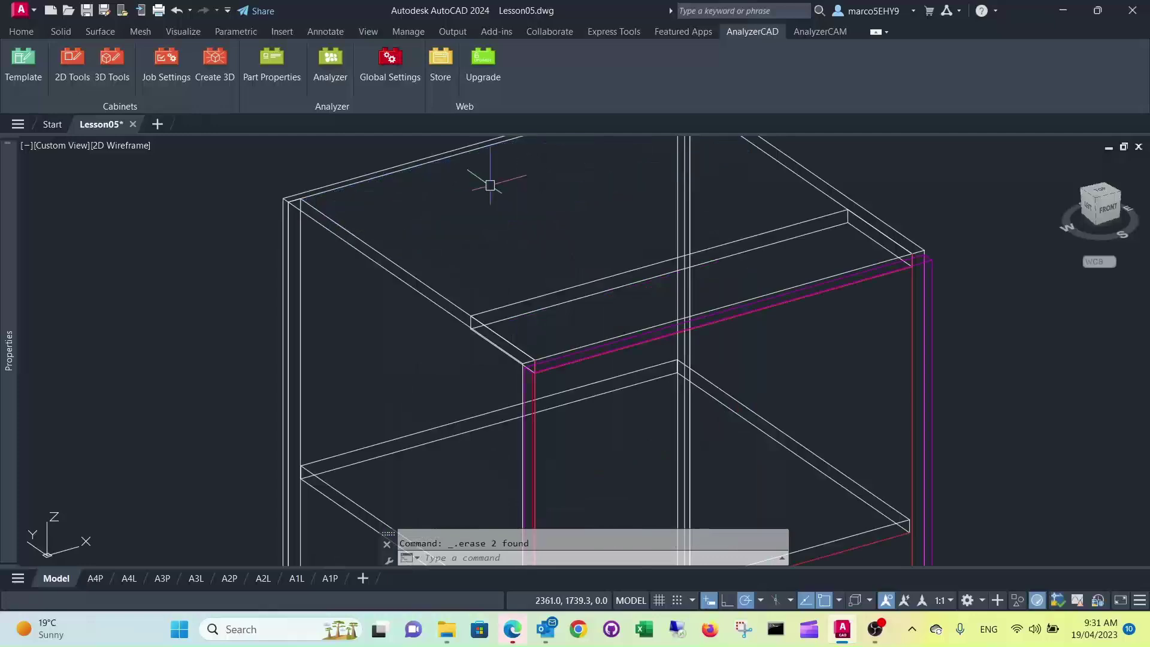
Stretch the rear edge of the front top rail to the back panel's inner face to form a full top
click(655, 268)
scroll(643, 278, up, 3)
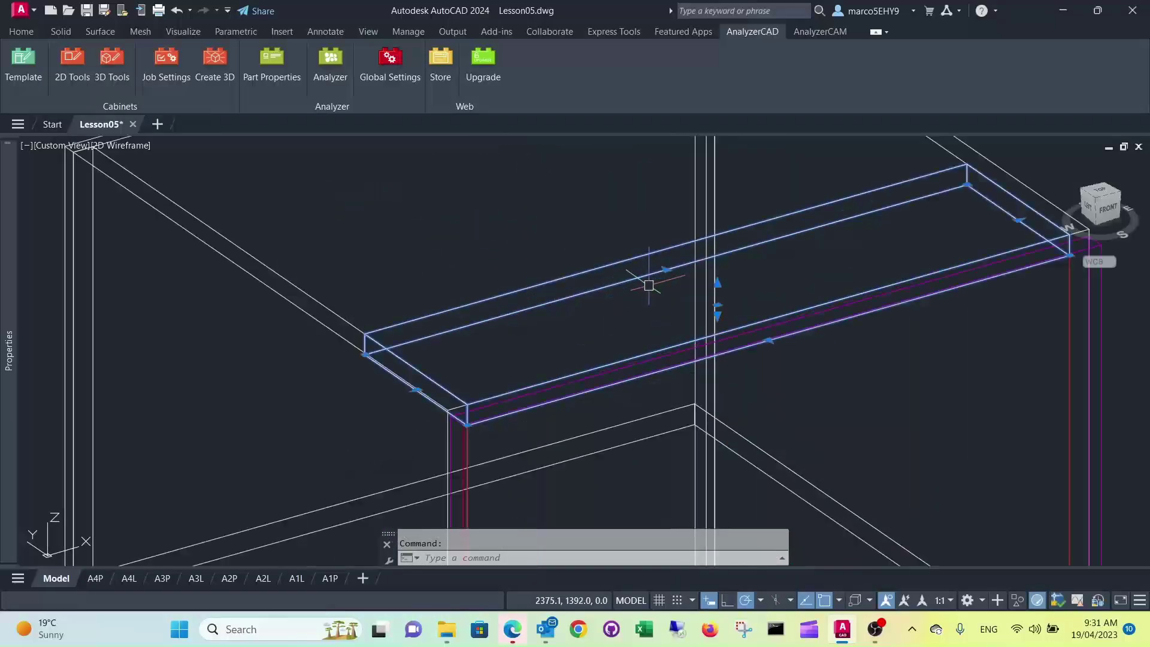
click(676, 260)
scroll(595, 252, down, 5)
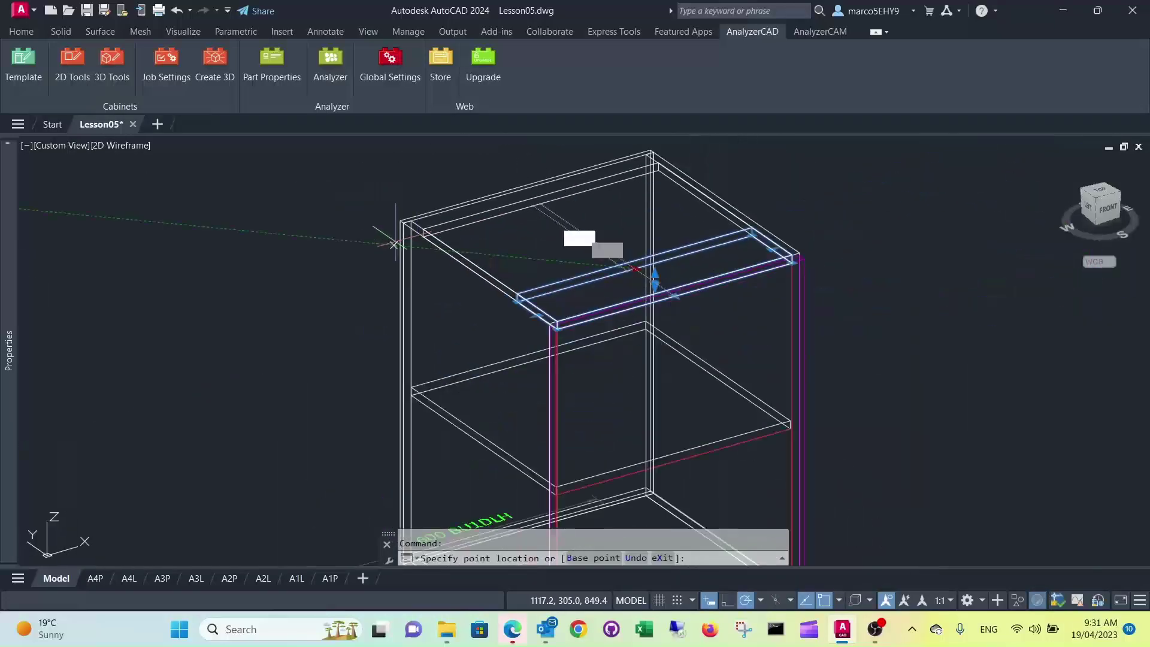
scroll(419, 202, up, 5)
click(448, 175)
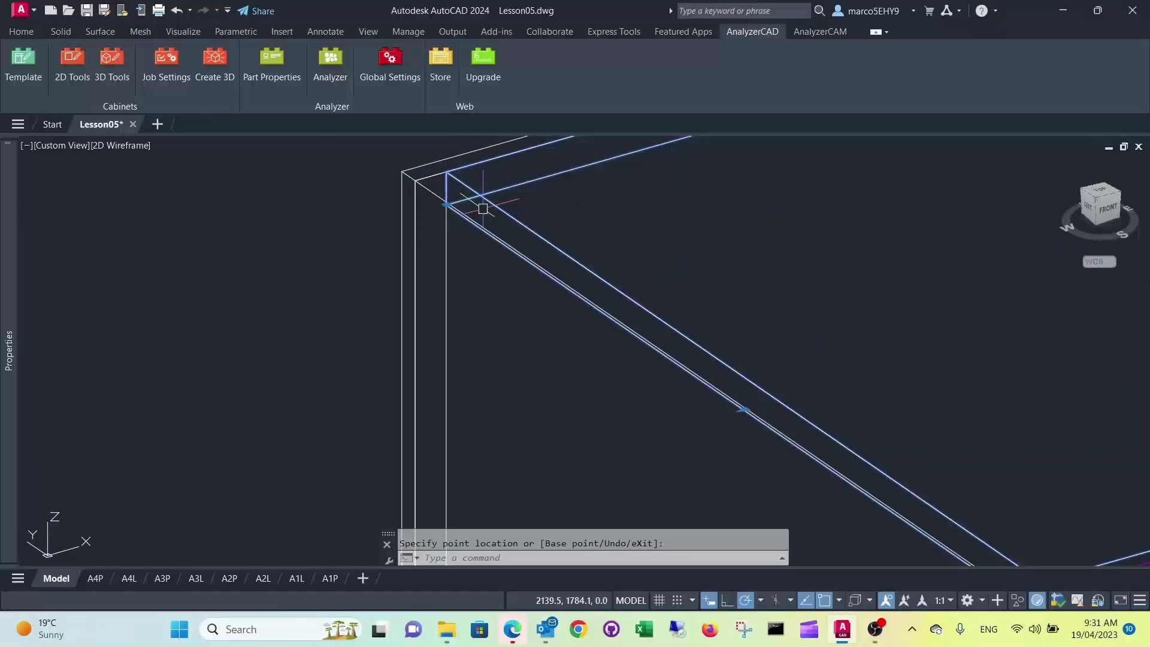
key(Escape)
Change the full top panel's part name to Top in its Analyzer part properties and save
scroll(617, 200, down, 2)
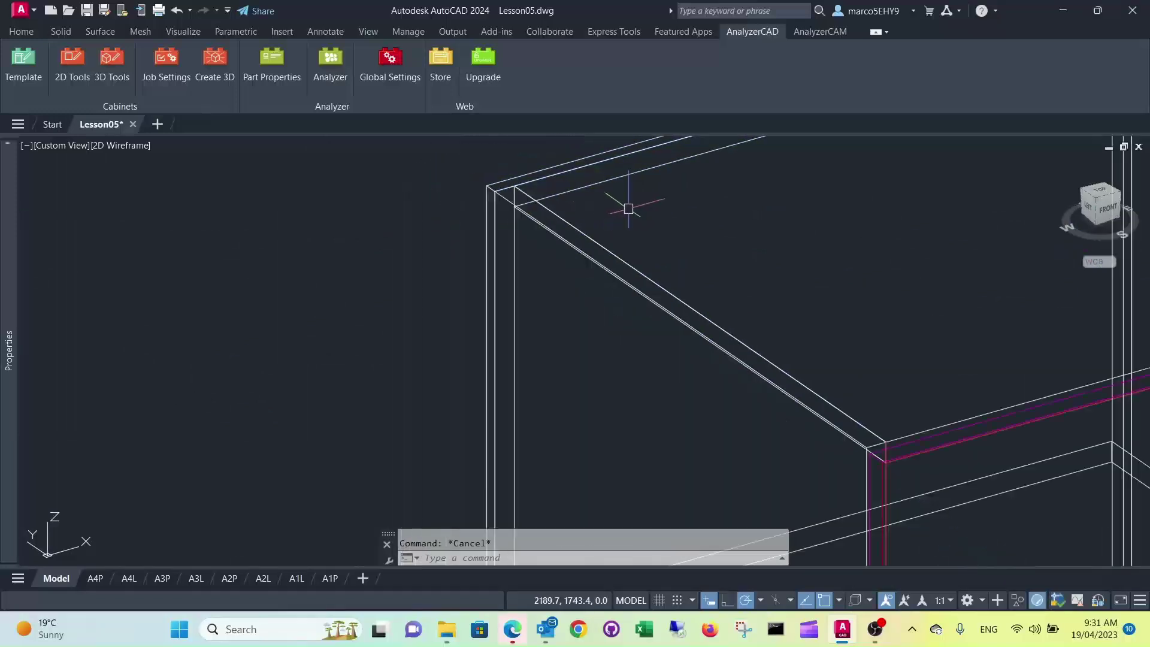
scroll(659, 236, up, 1)
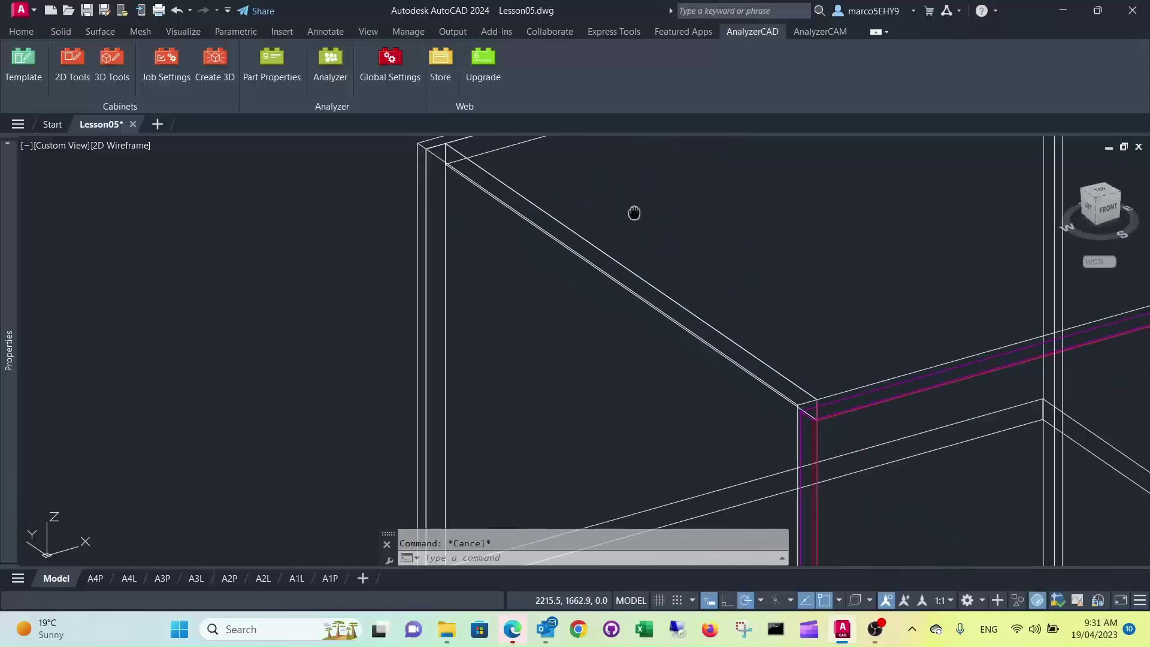
middle_drag(634, 214, 590, 255)
click(516, 182)
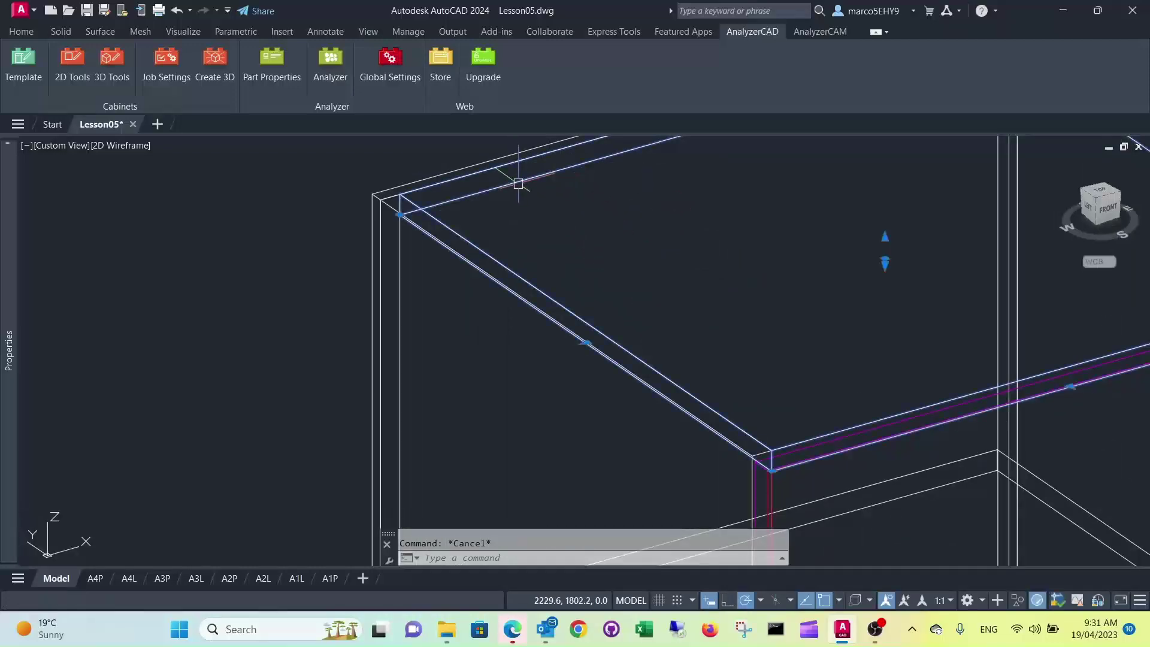
click(275, 61)
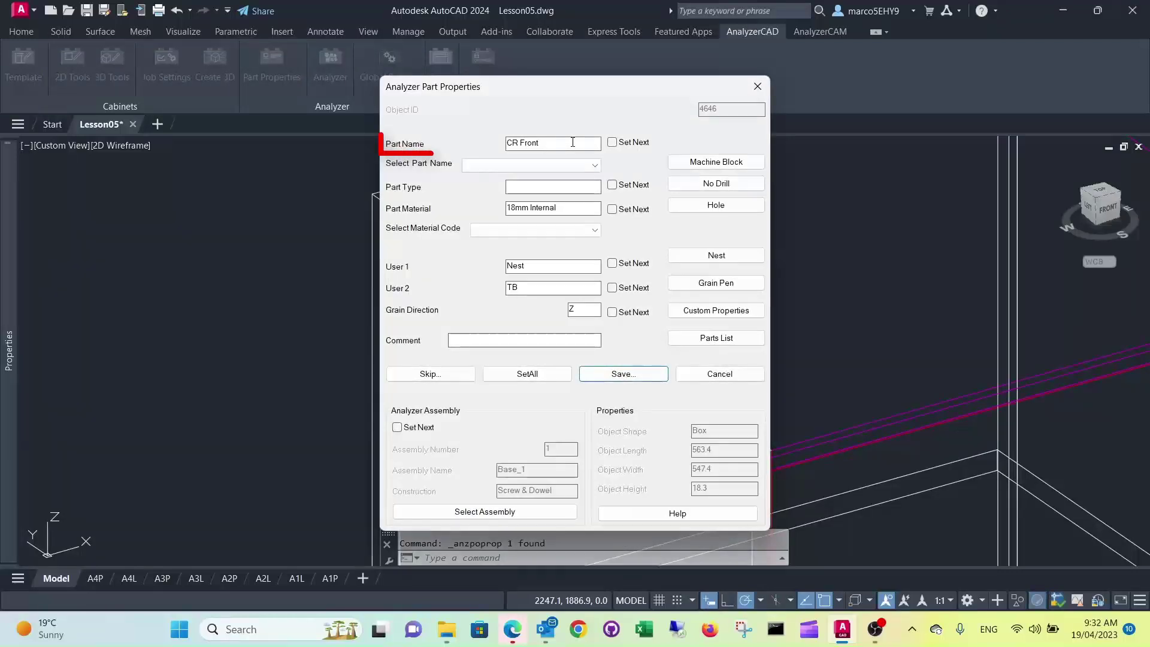
click(595, 167)
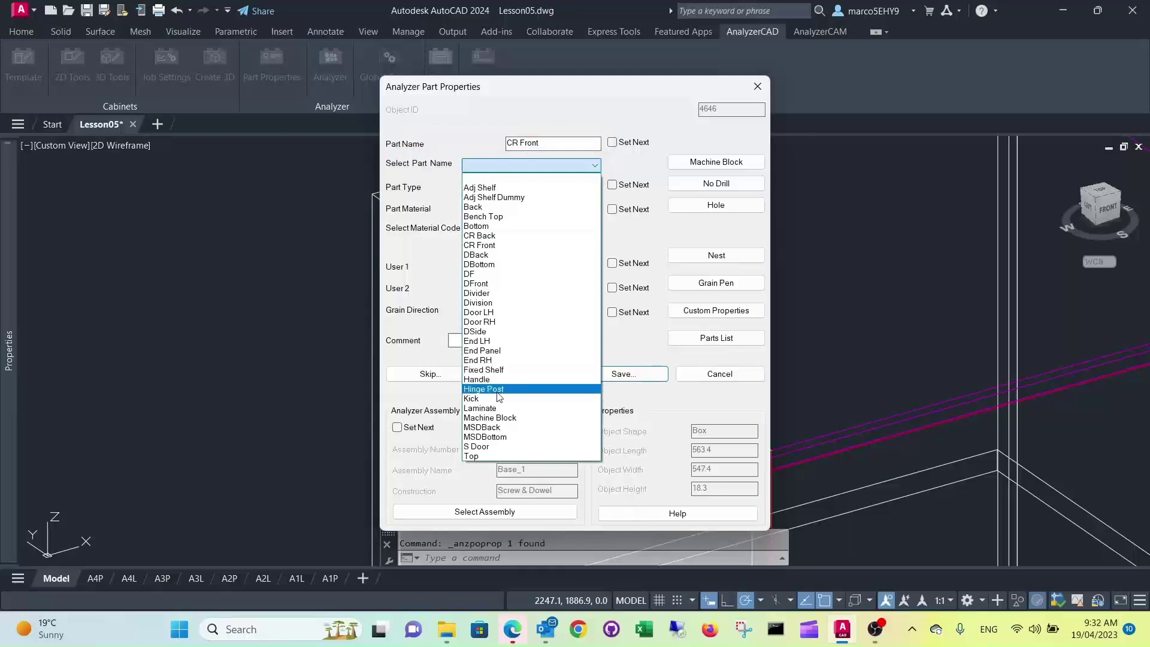
click(496, 456)
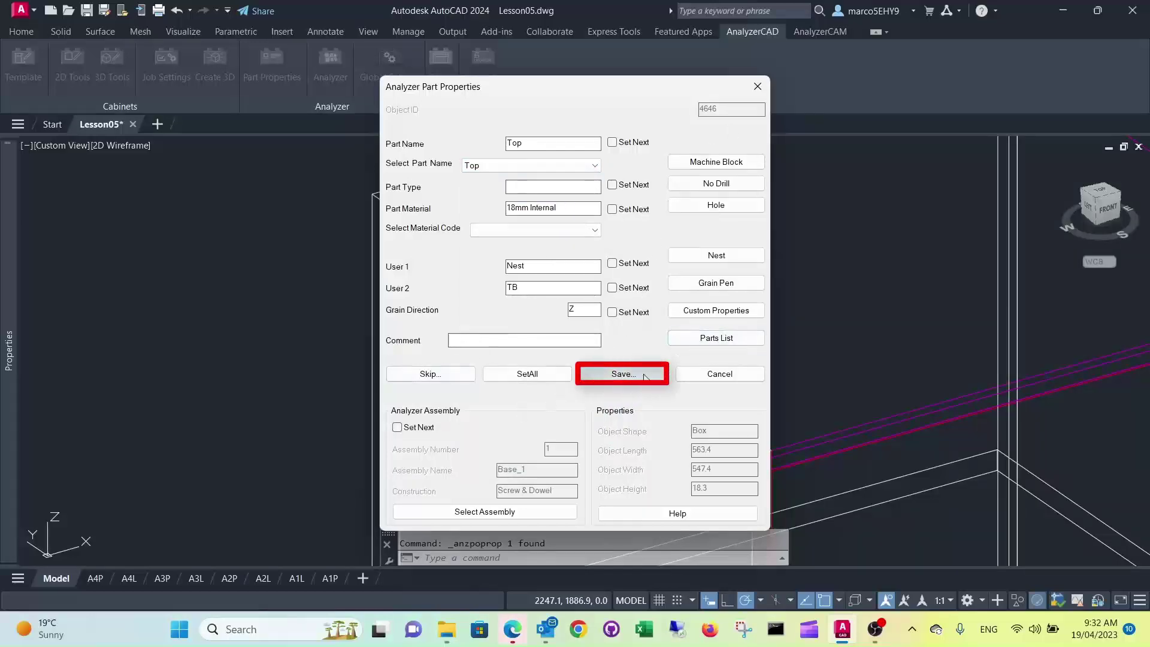
click(623, 374)
Copy the shelf together with its red grain line straight up along Z by about 172 mm
scroll(643, 266, down, 5)
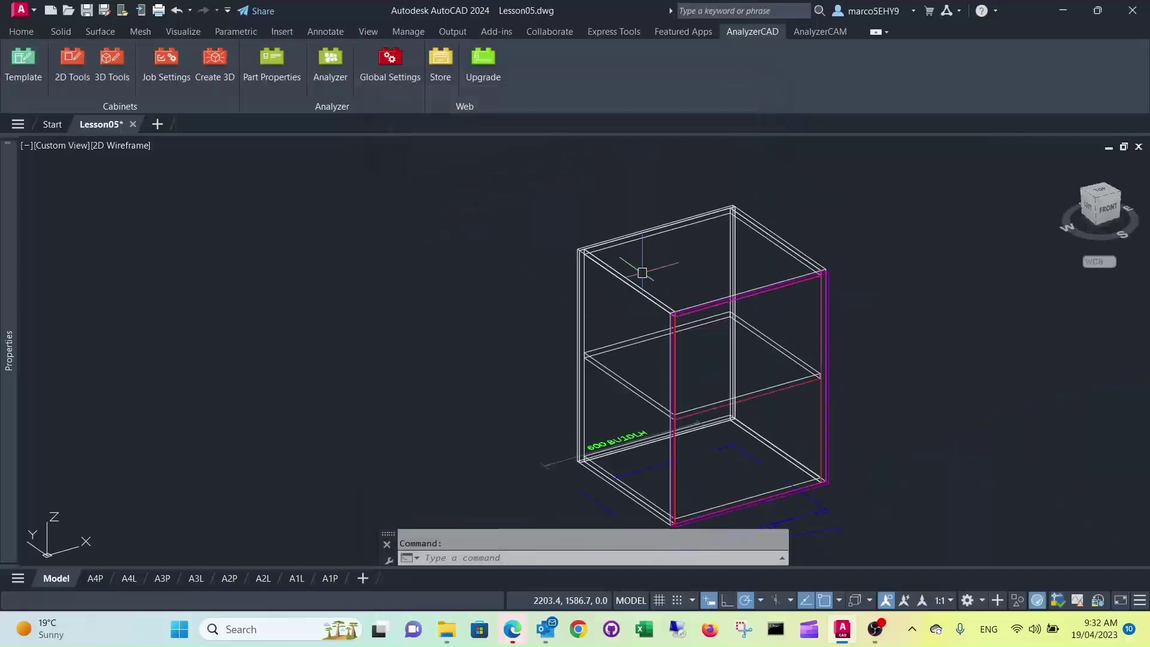
middle_drag(631, 362, 620, 325)
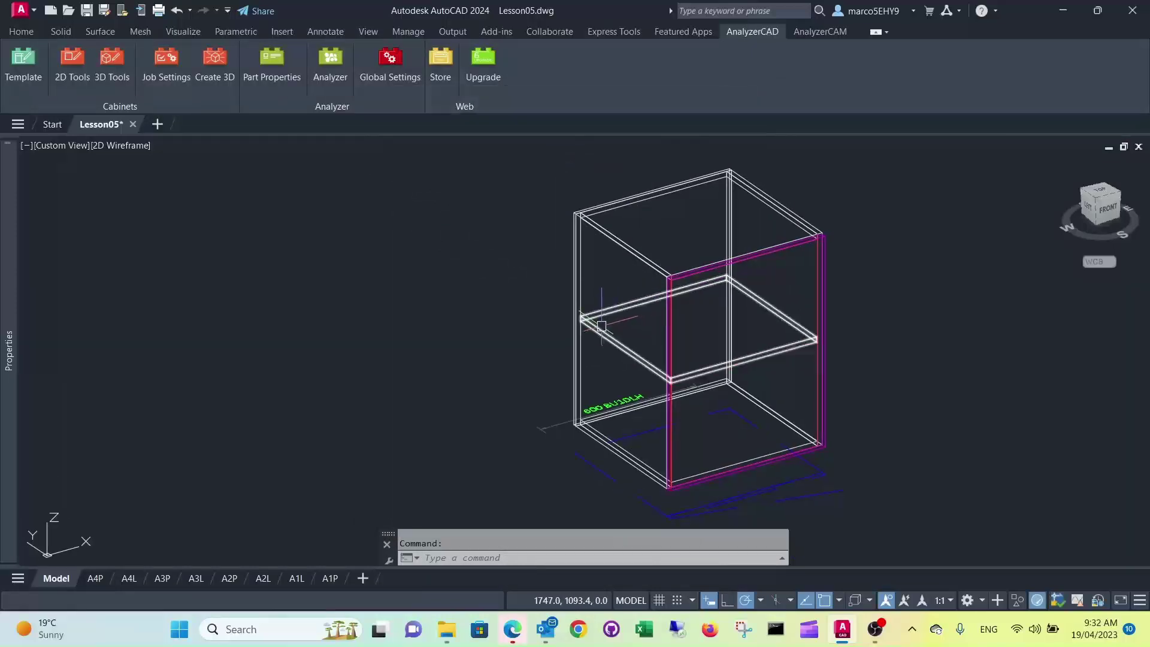
scroll(593, 324, up, 3)
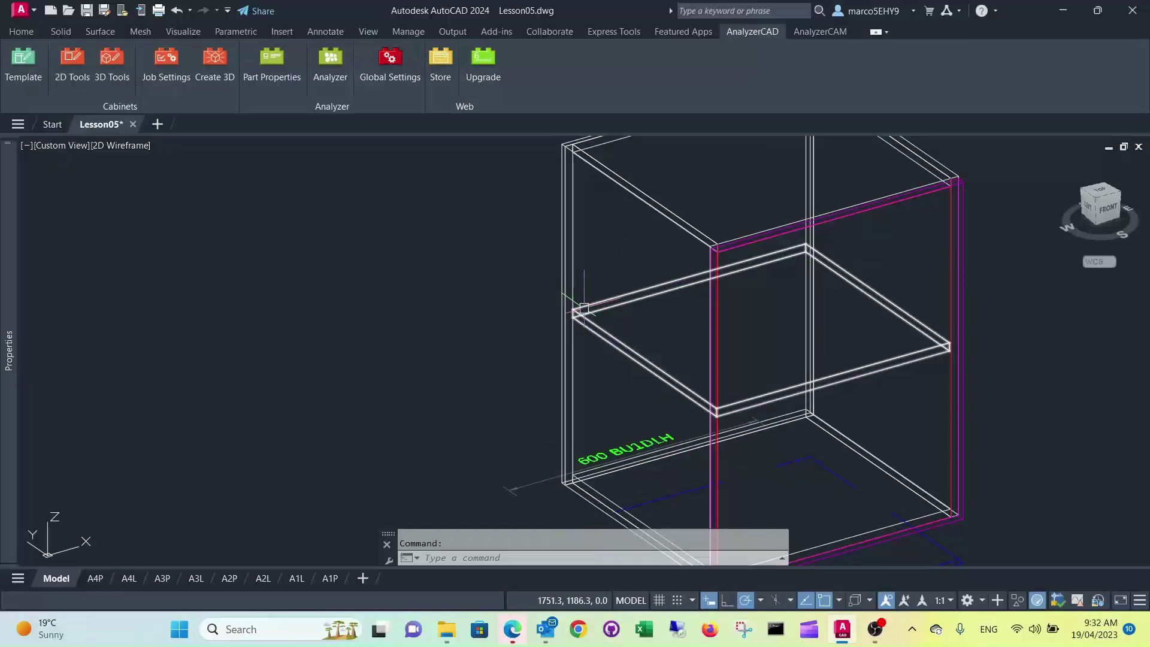
scroll(766, 390, up, 2)
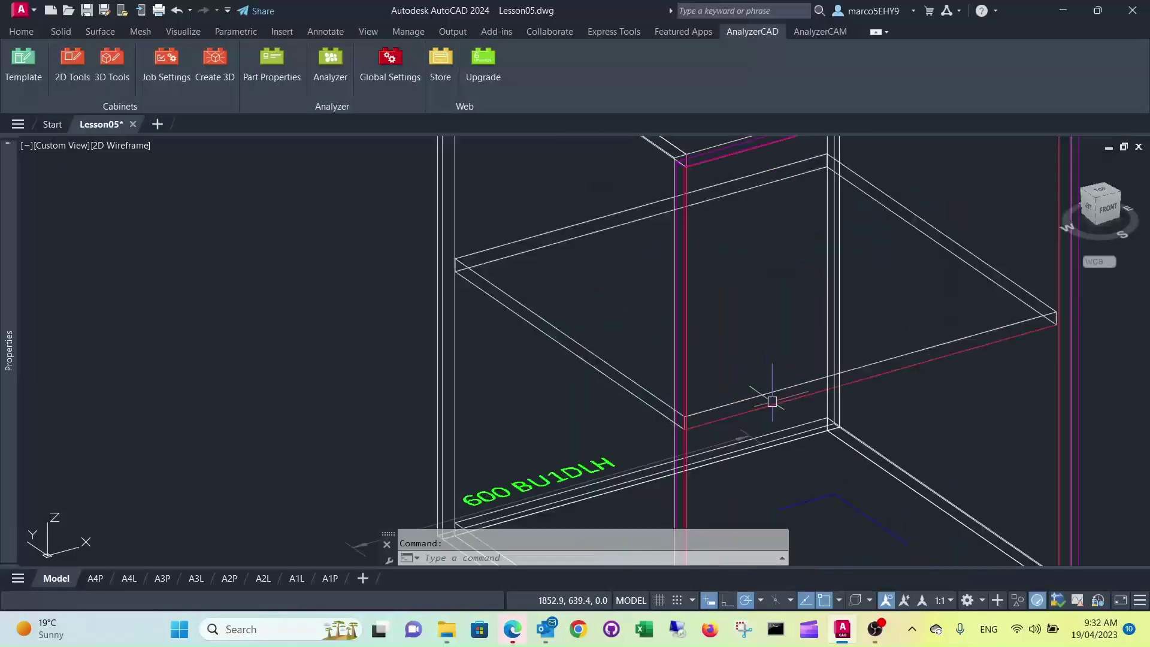
click(786, 416)
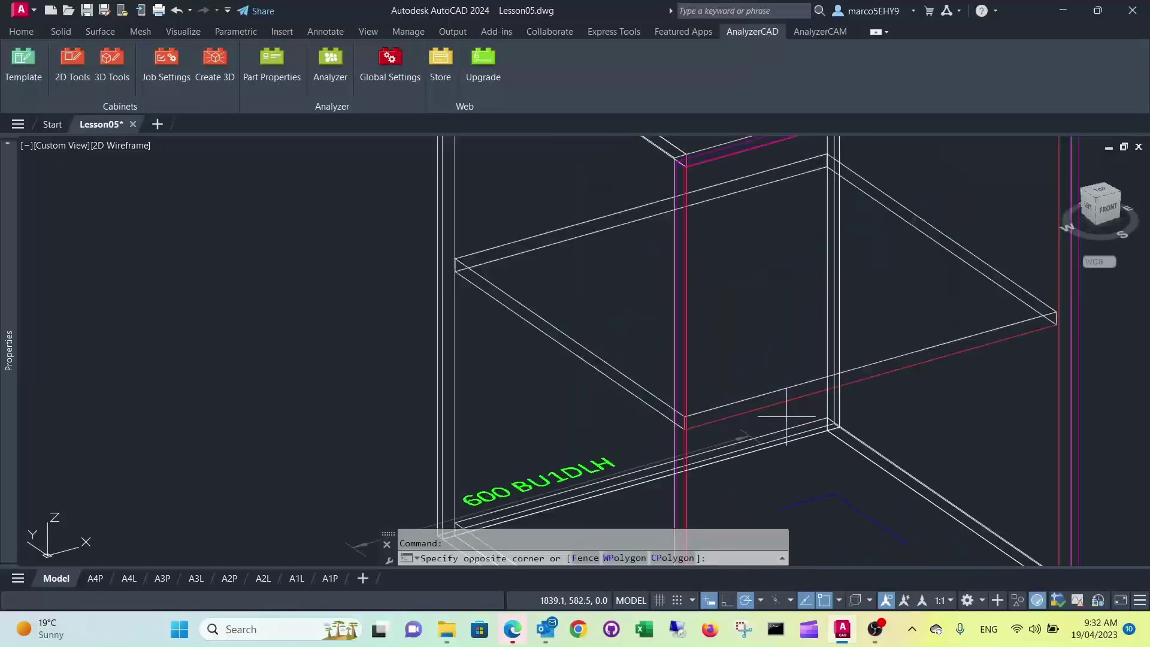
click(765, 377)
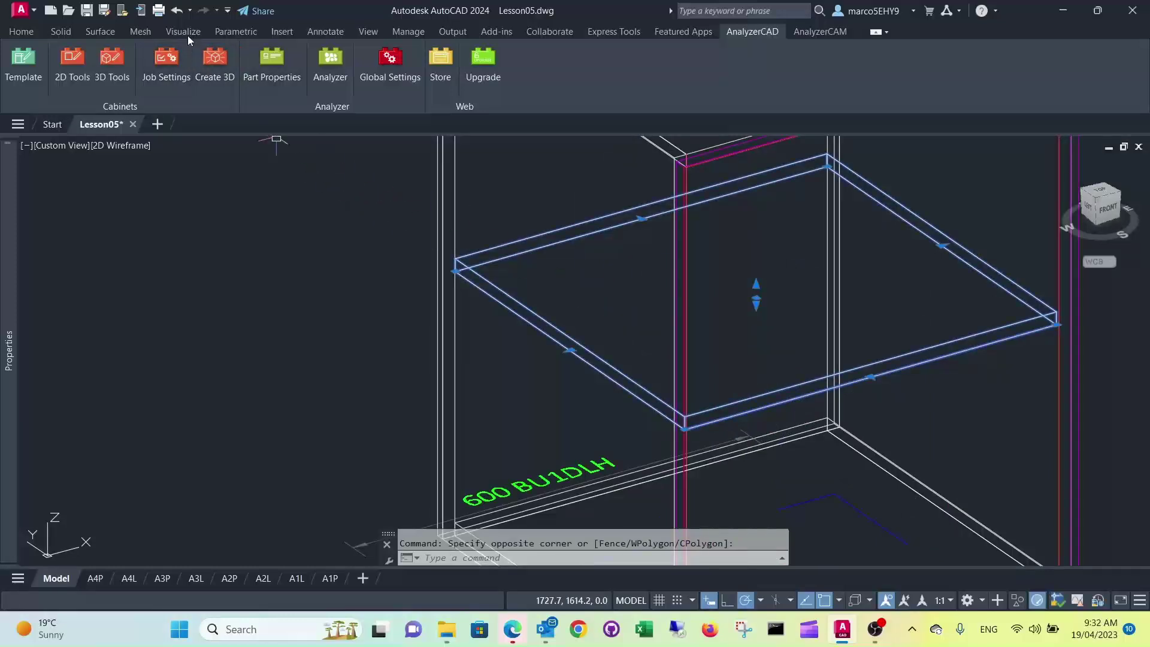
click(21, 31)
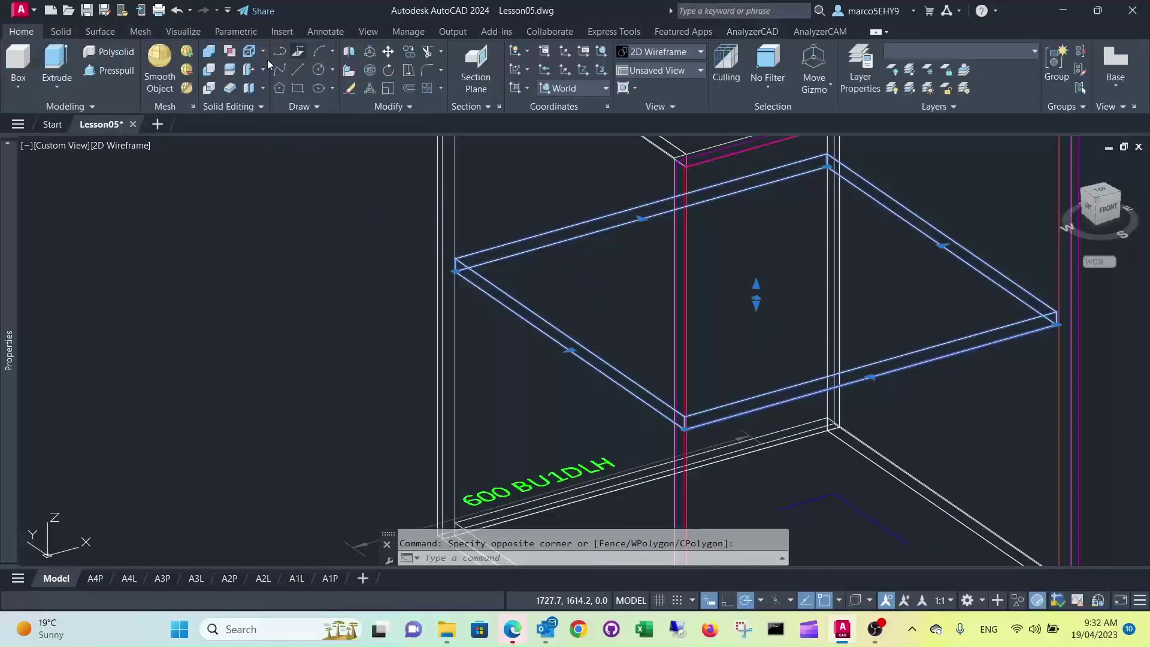
click(409, 53)
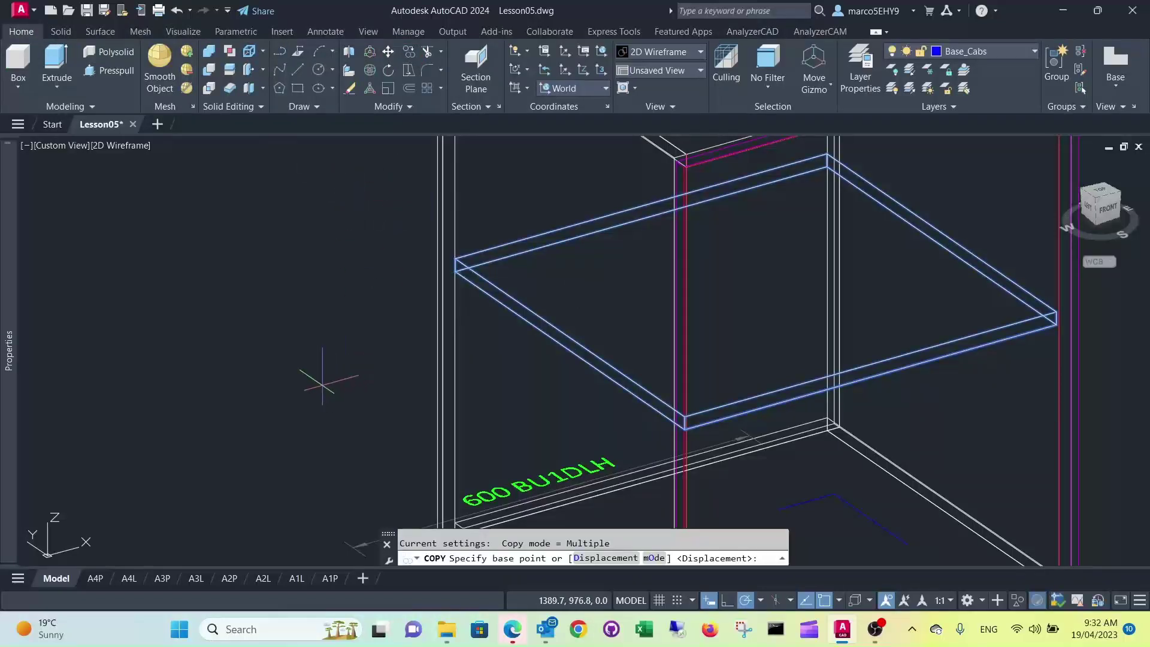
click(322, 384)
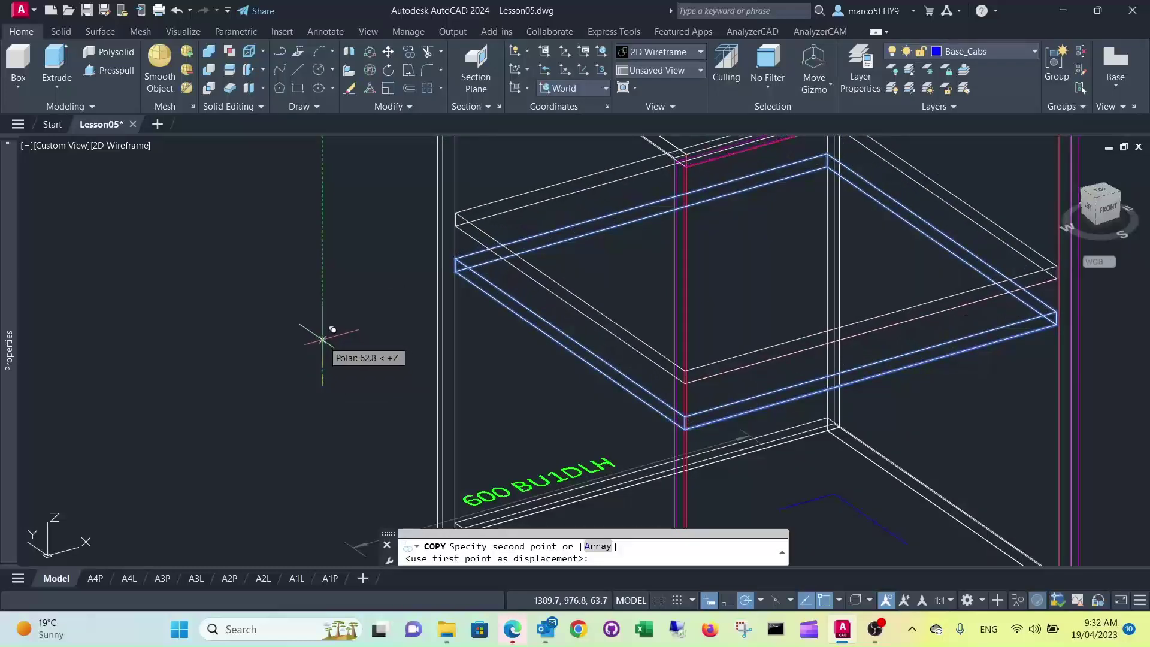
scroll(322, 315, down, 4)
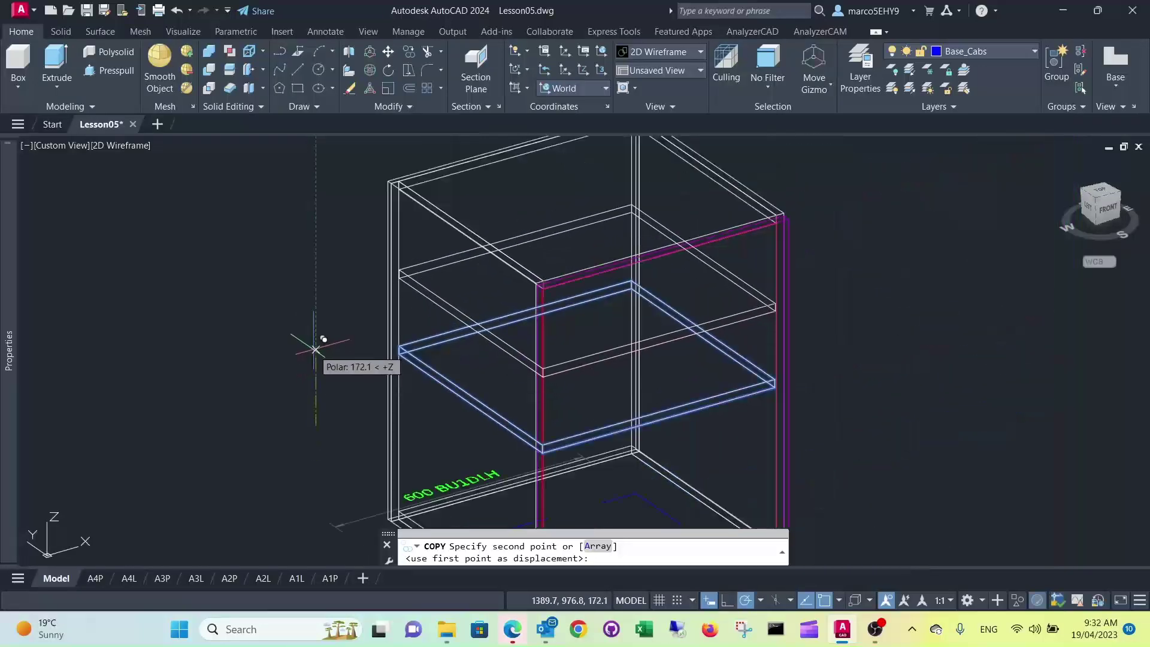
click(315, 349)
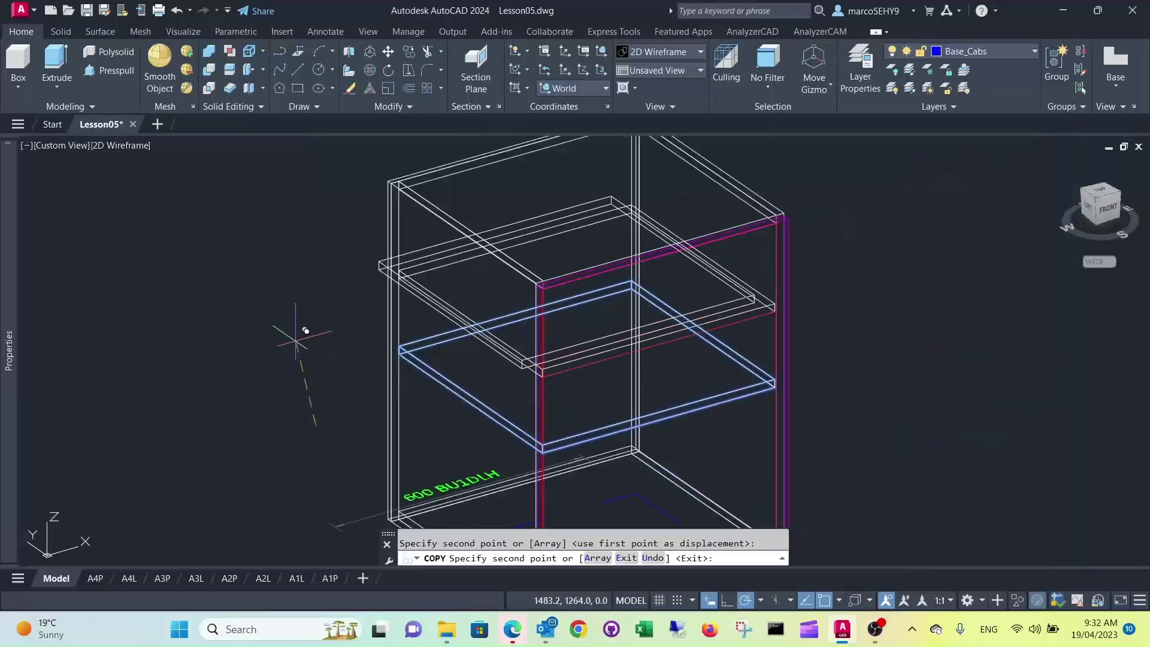
key(Escape)
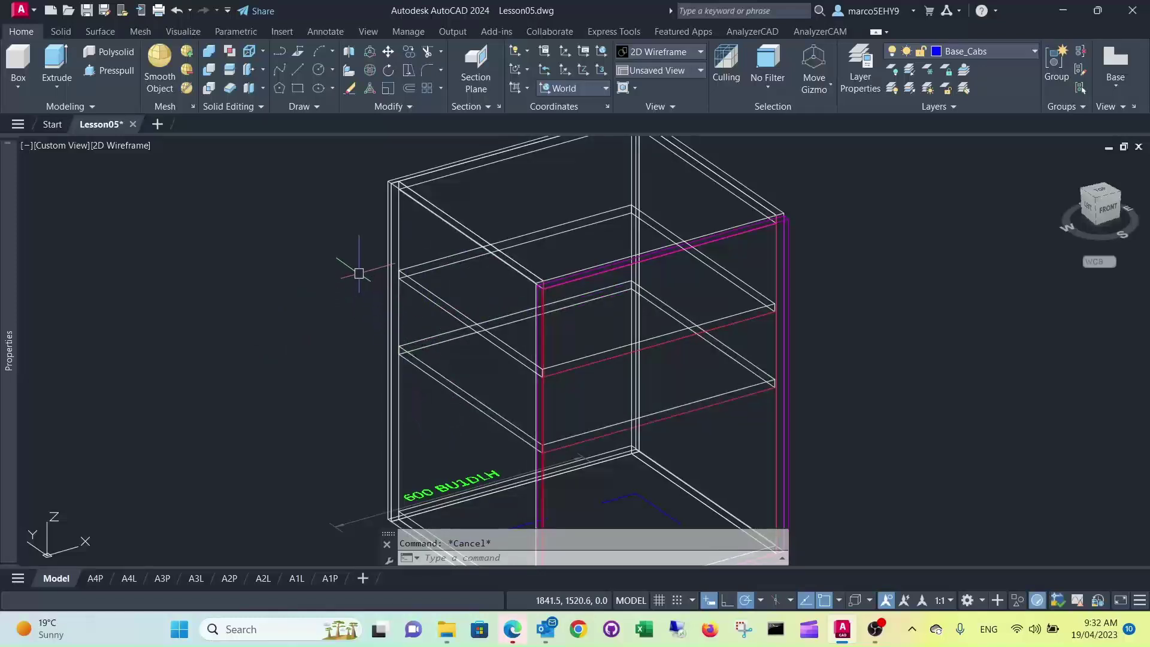
Shorten the upper shelf by moving its front edge 260 mm toward the back panel
scroll(647, 372, up, 3)
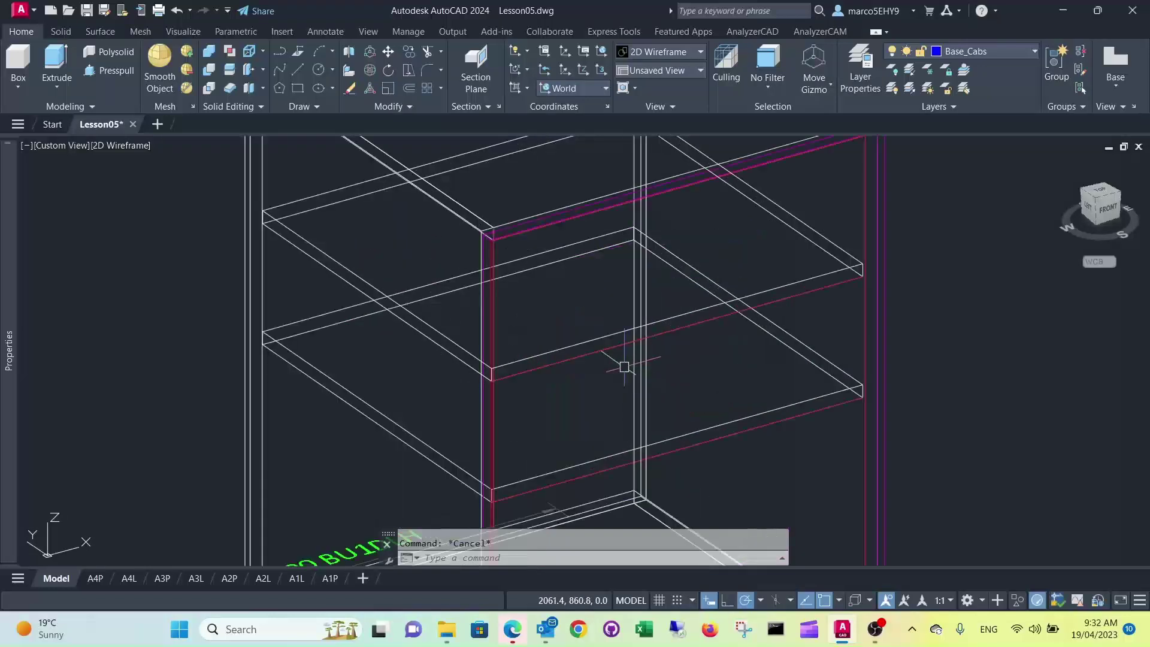
click(579, 343)
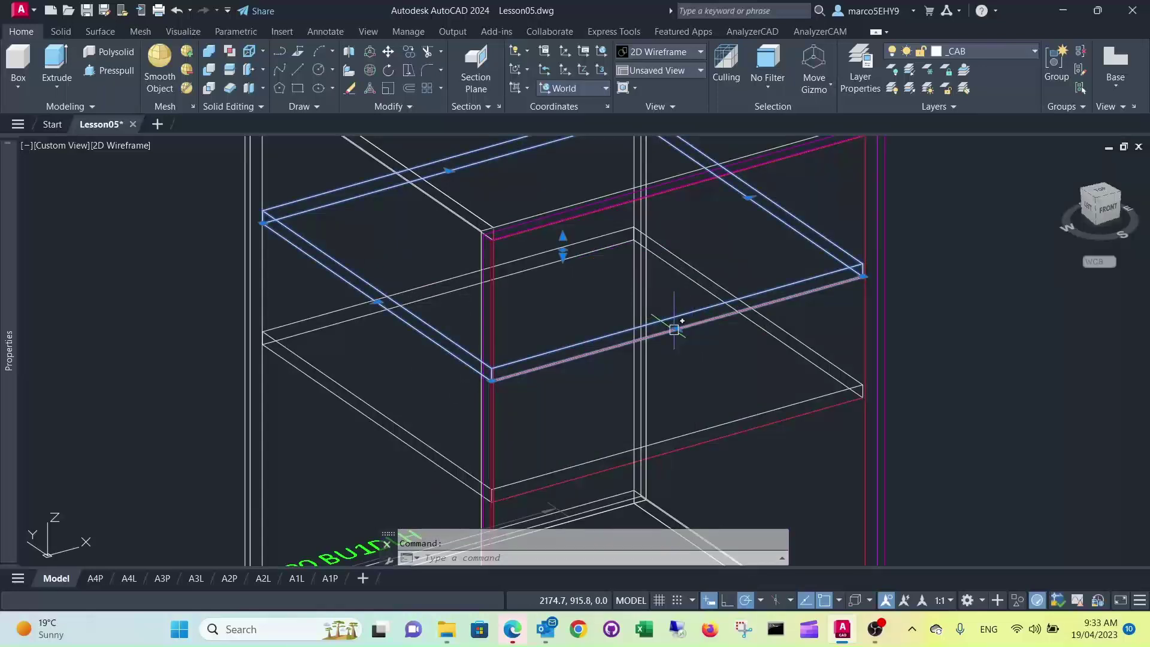
click(677, 328)
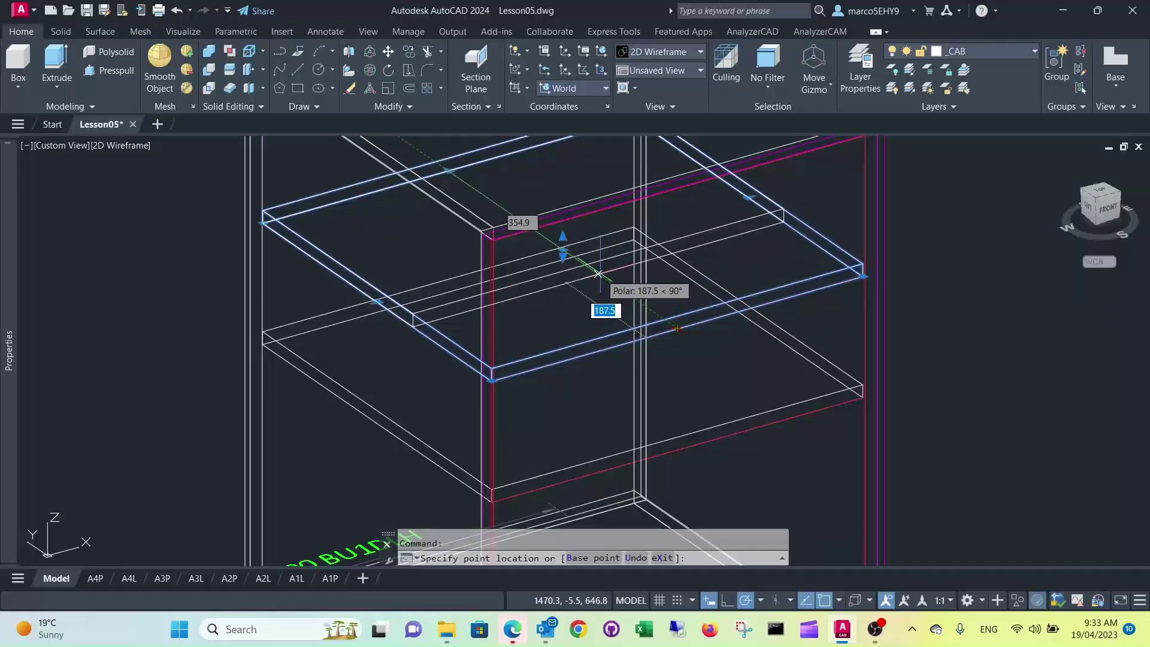
key(BackSpace)
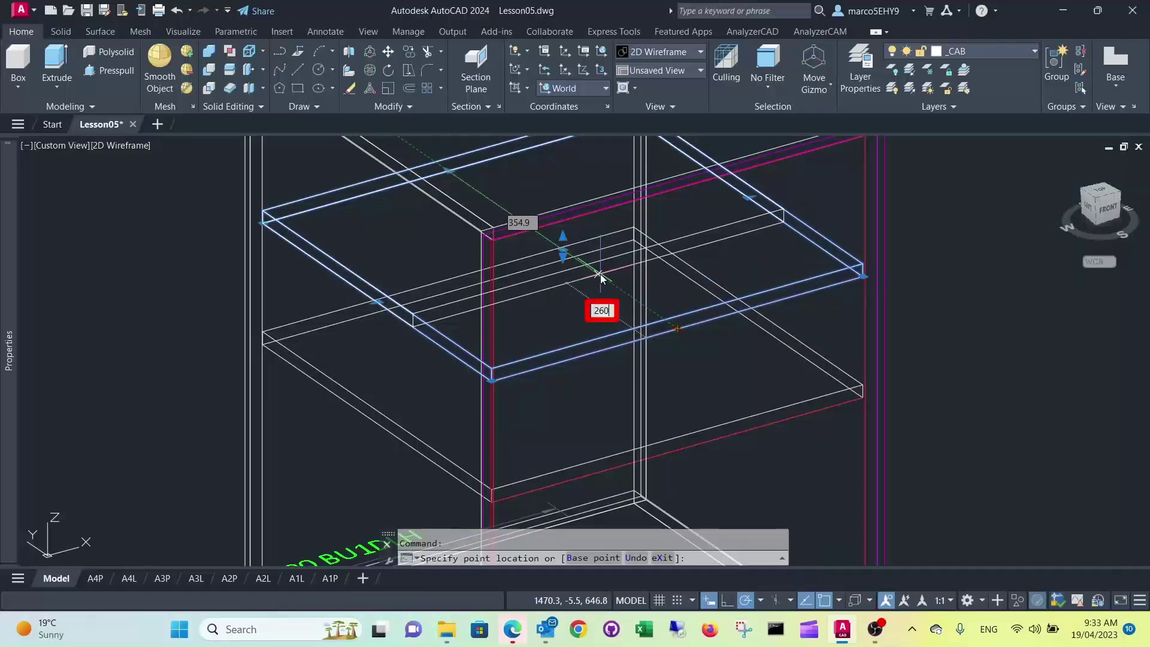
key(Return)
key(Escape)
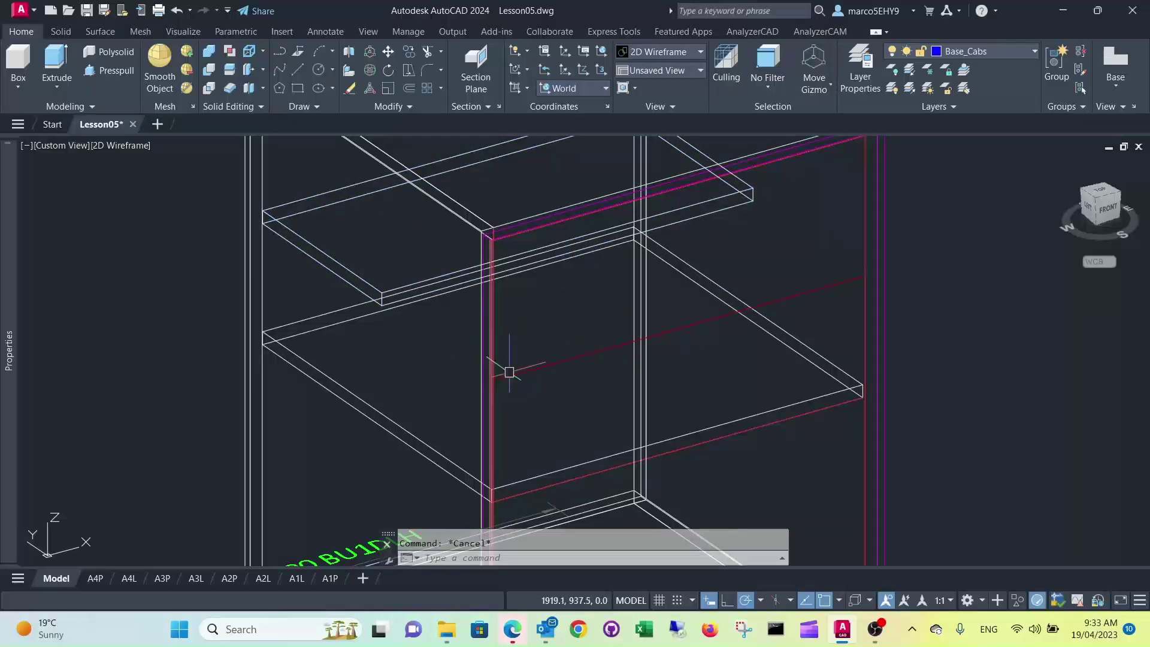
Move the upper shelf's red grain line by its midpoint onto the shortened shelf's lower front edge
click(561, 361)
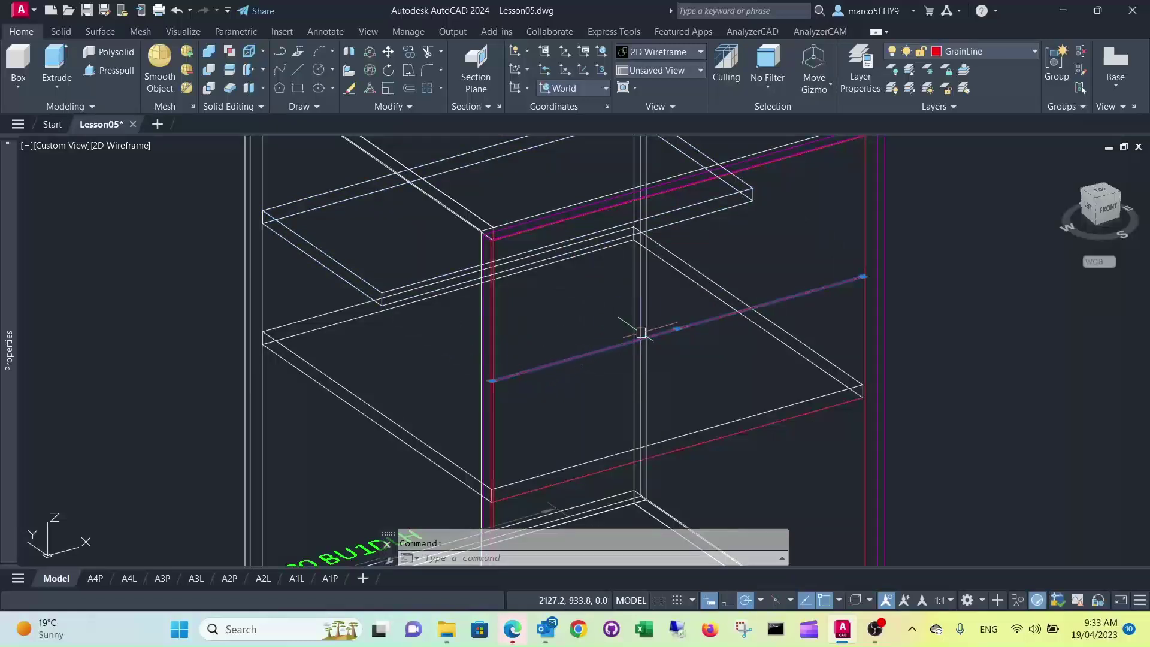
click(677, 328)
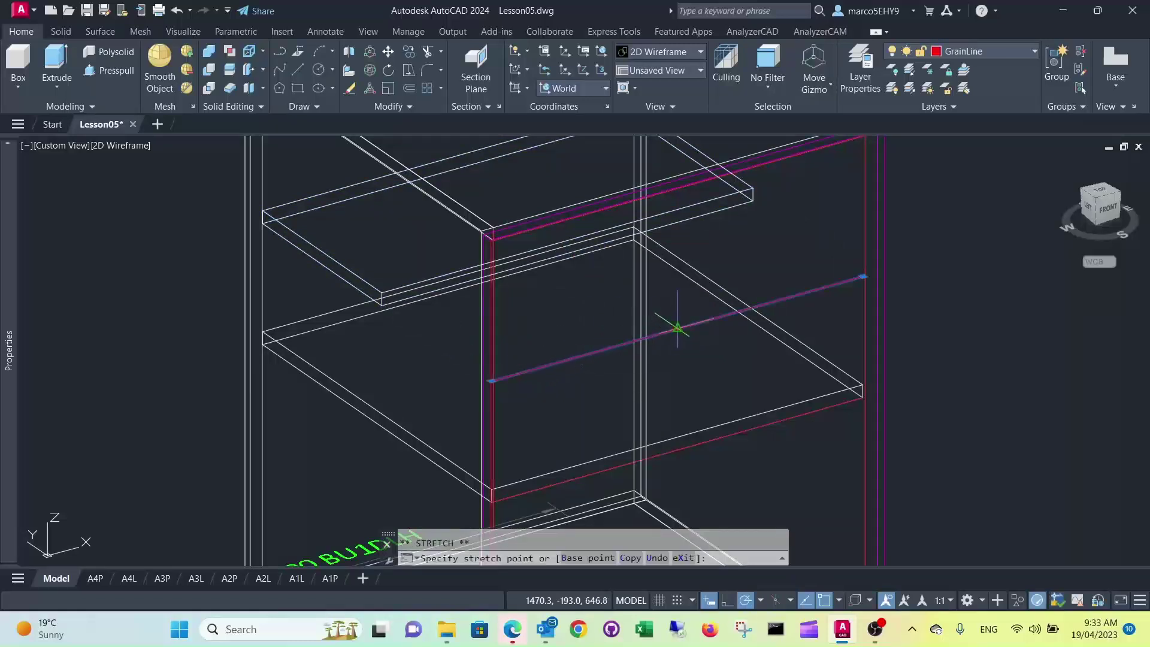
scroll(609, 281, up, 4)
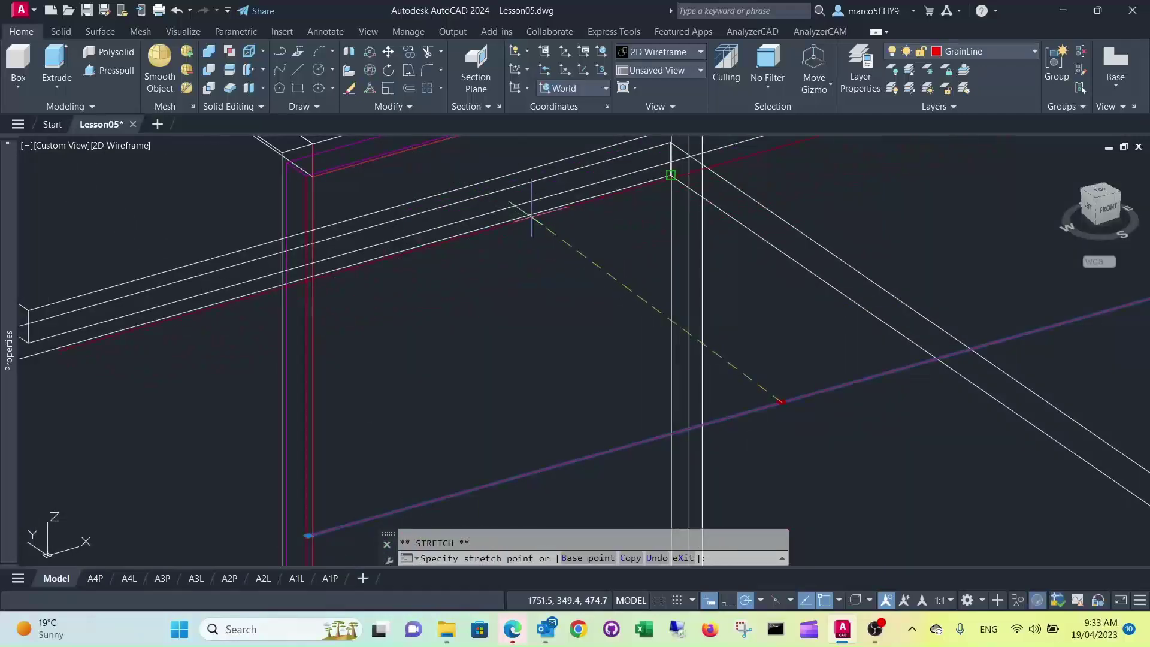
click(503, 207)
key(Escape)
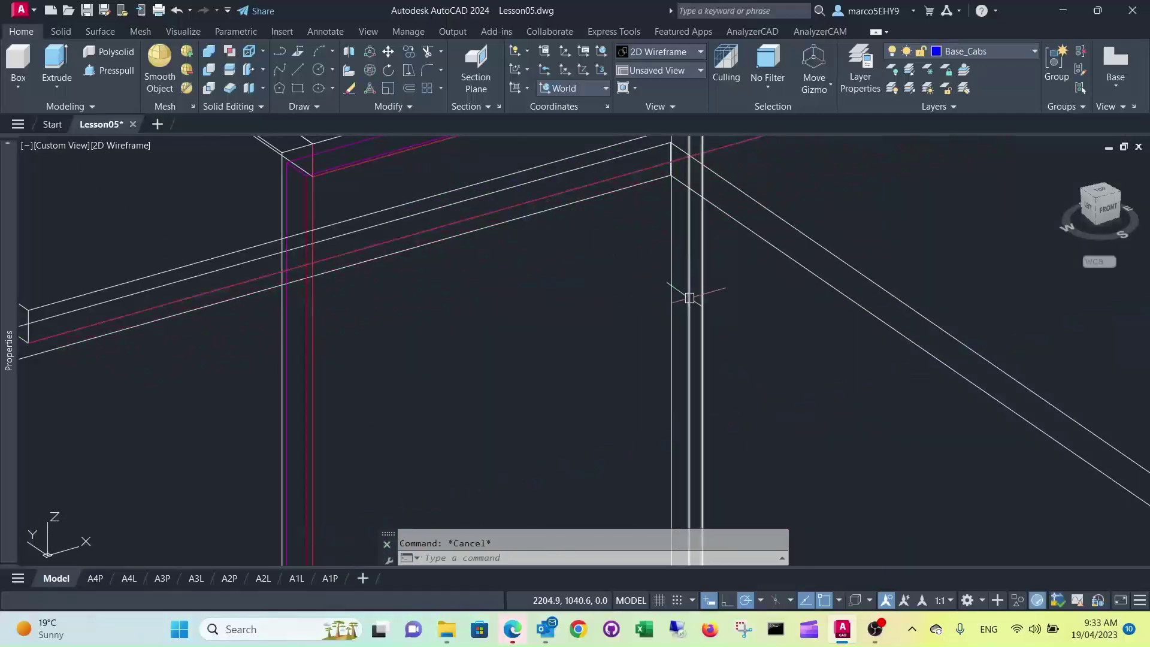
Run Analyzer on the complete cabinet, selecting all its parts including both shelves
scroll(654, 290, down, 3)
scroll(768, 274, down, 2)
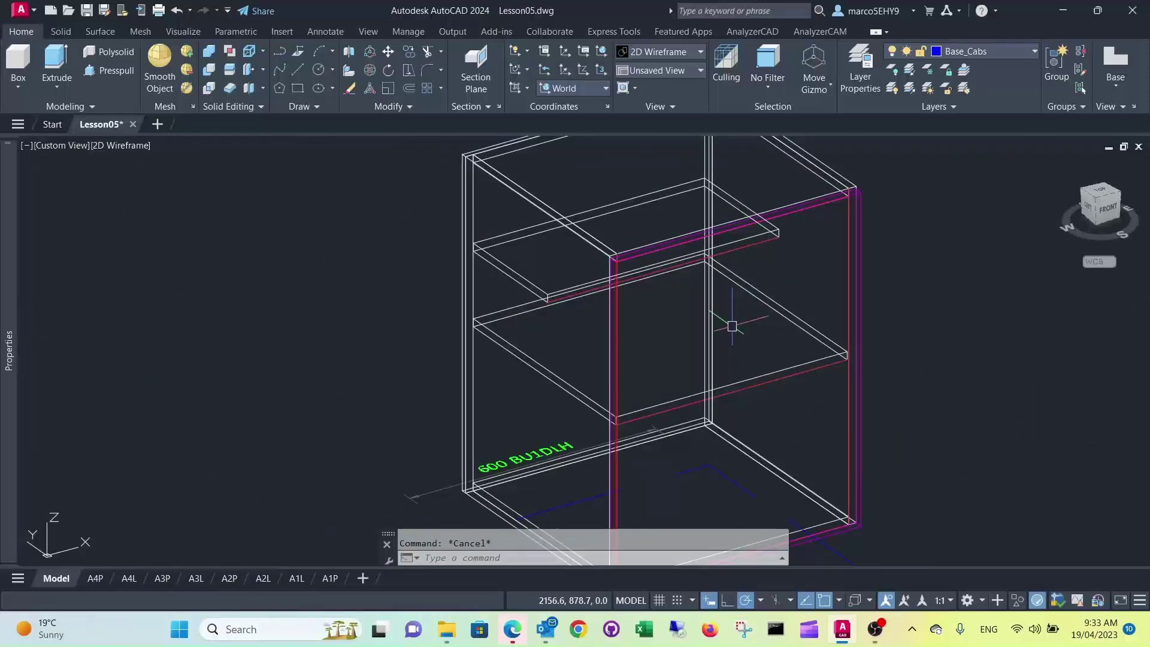
shift+middle_drag(733, 323, 699, 308)
scroll(698, 308, down, 2)
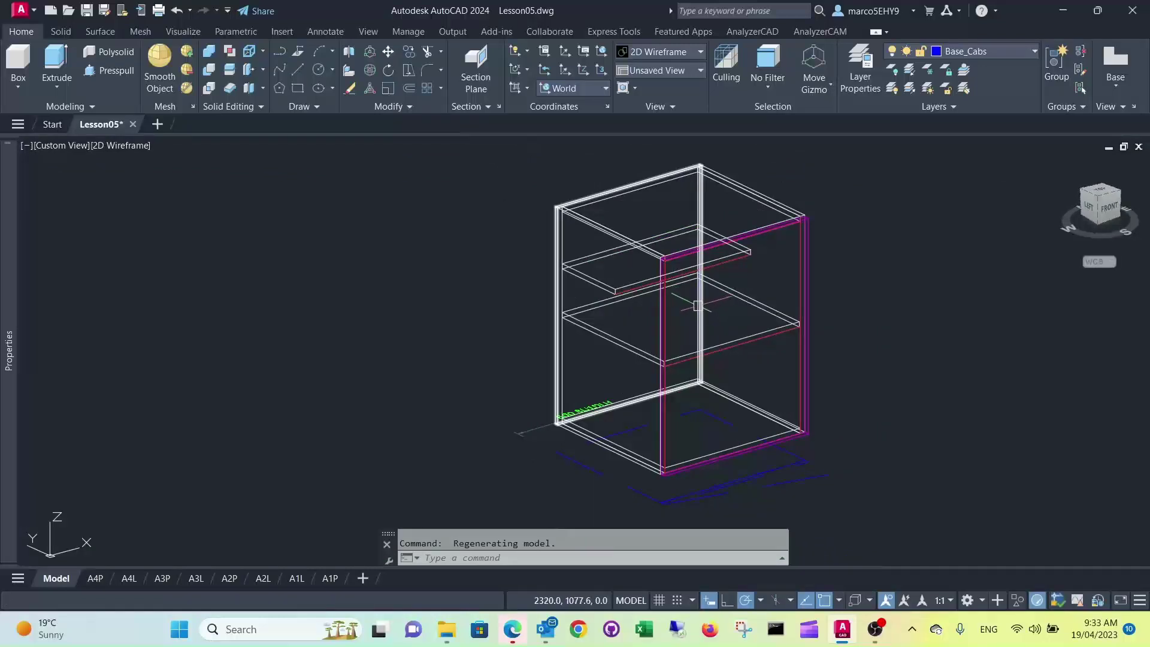
middle_drag(695, 313, 609, 333)
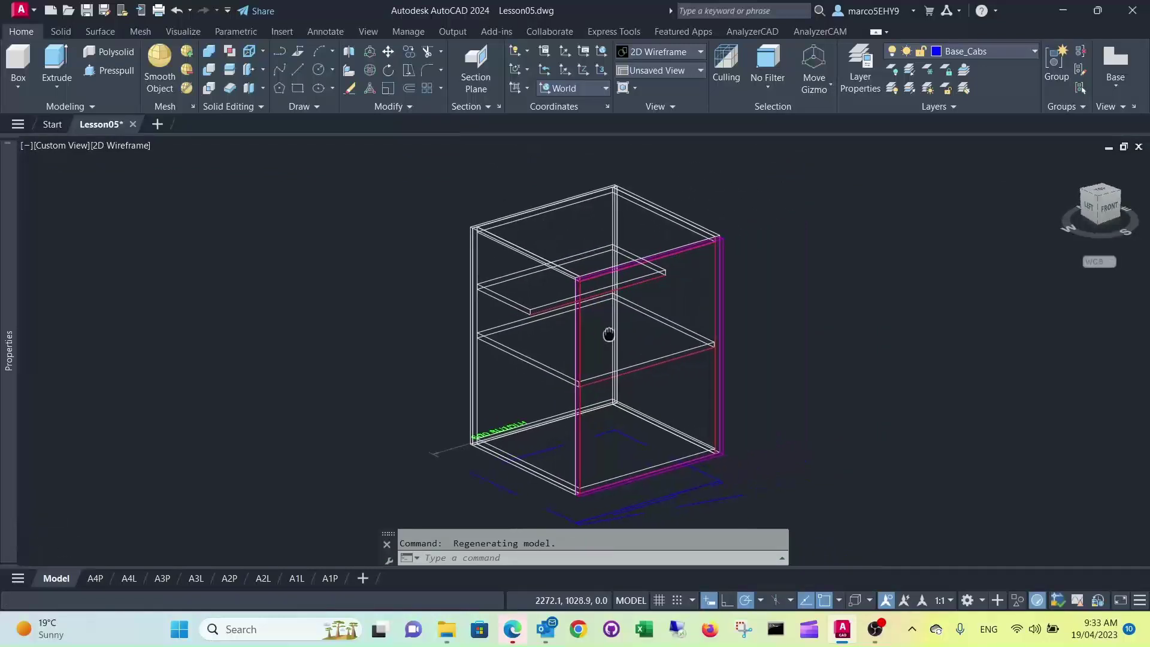
click(754, 32)
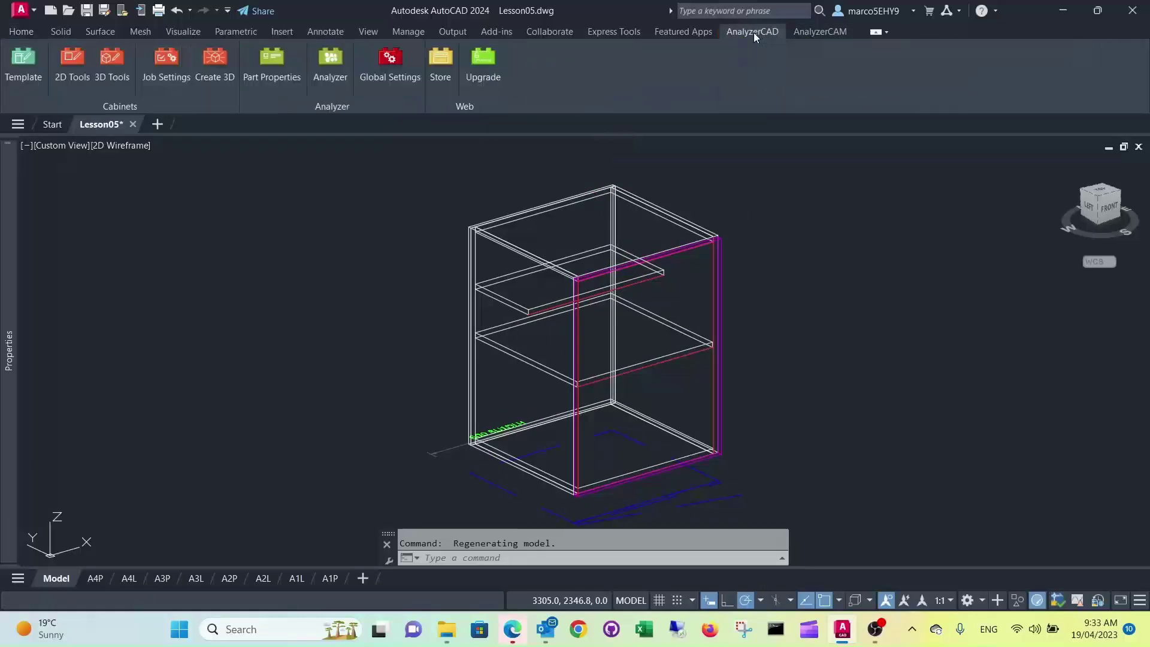
click(336, 58)
click(841, 518)
click(348, 154)
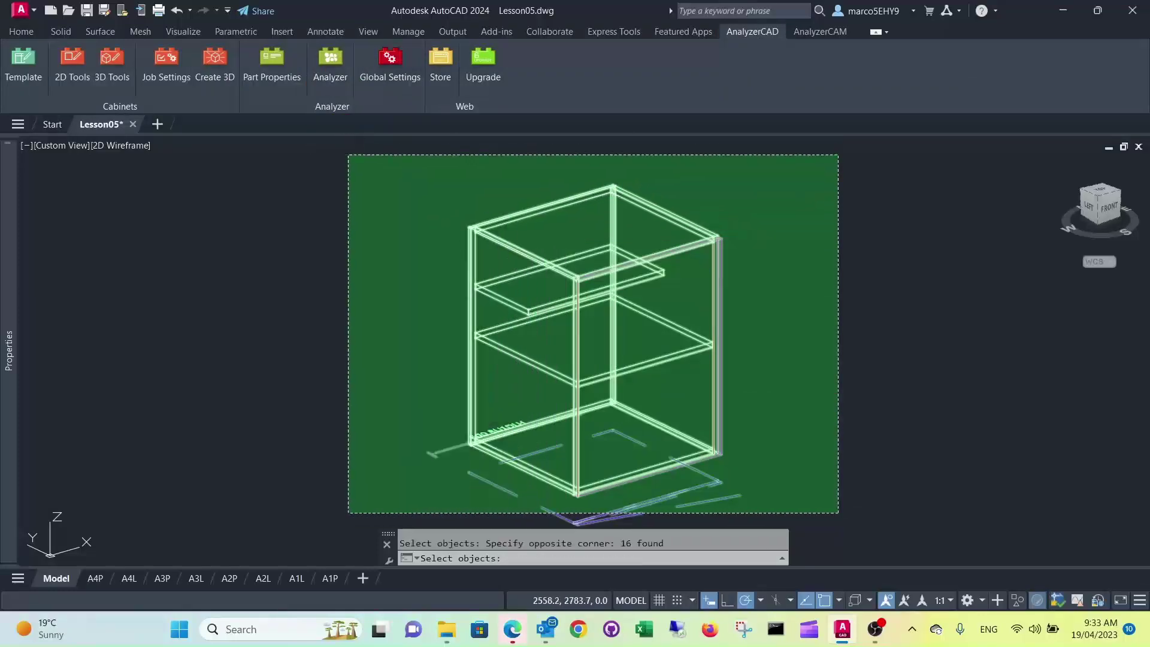
key(Return)
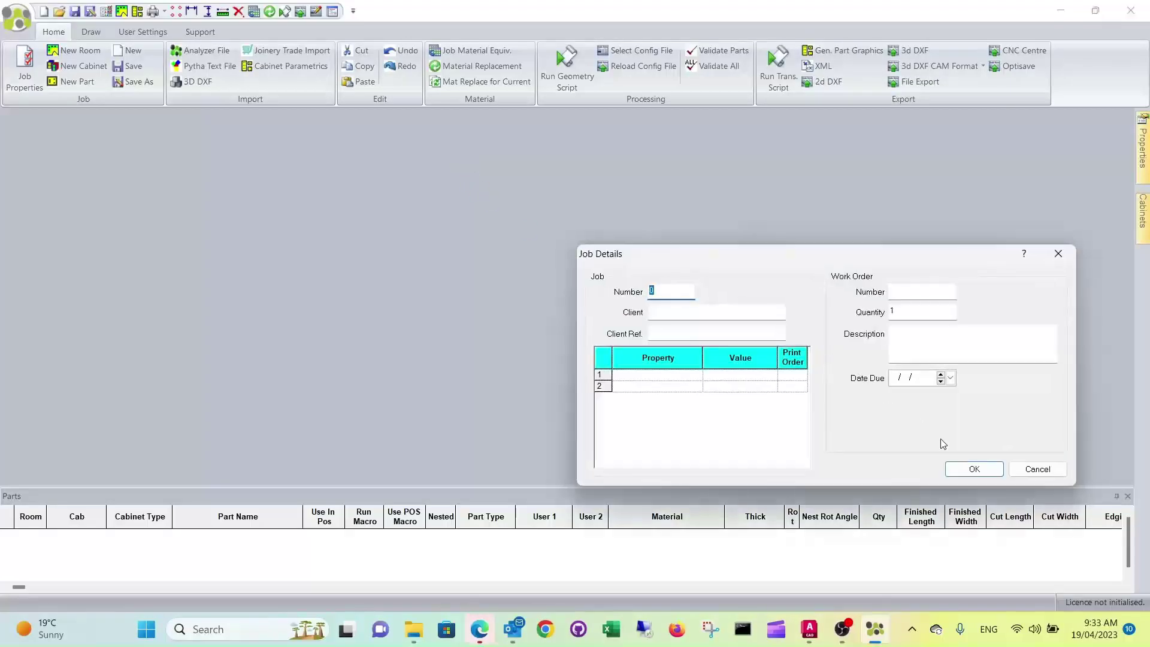
Accept the default job details and open cabinet Base_1 in room 1 to view its parts
click(974, 469)
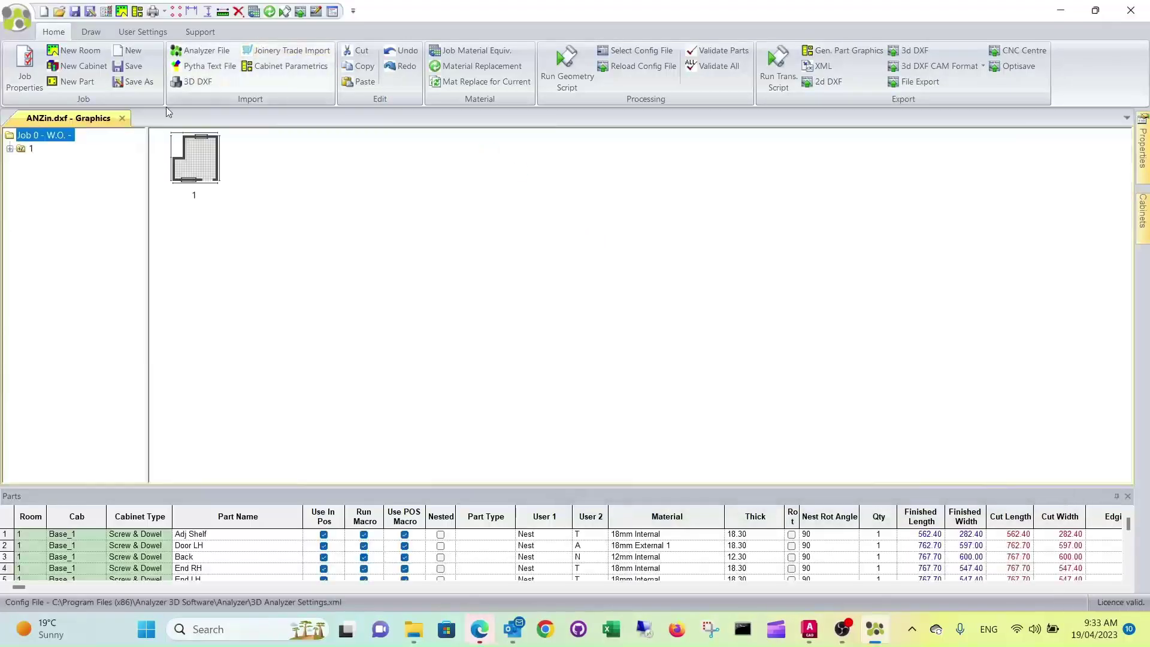
click(29, 149)
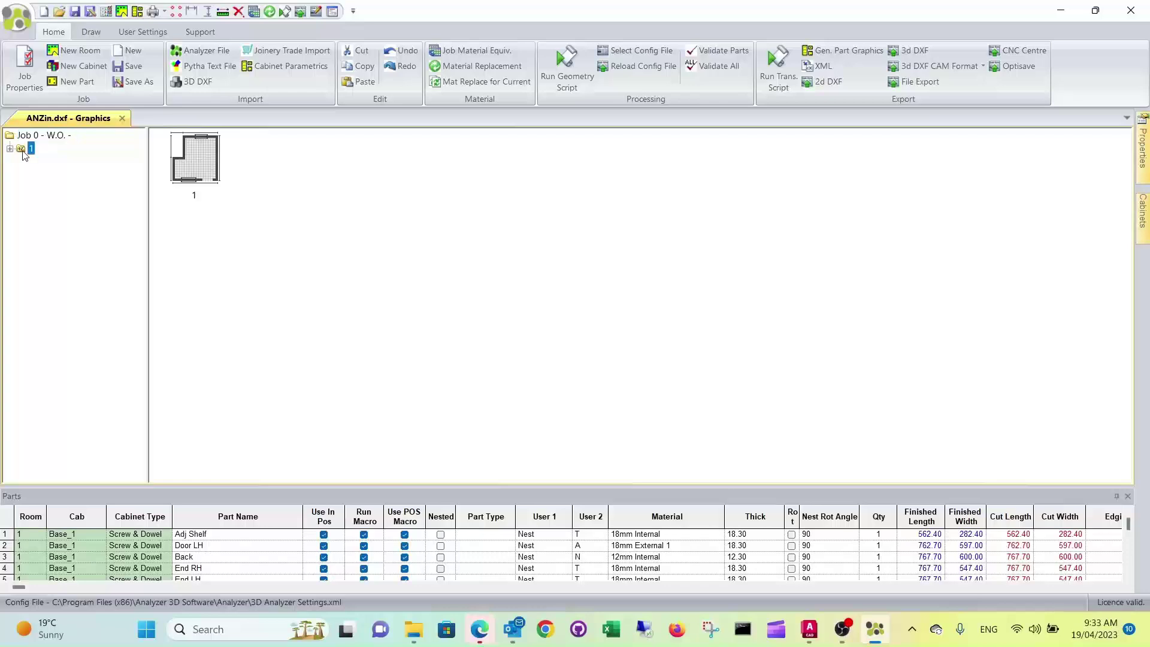
click(51, 161)
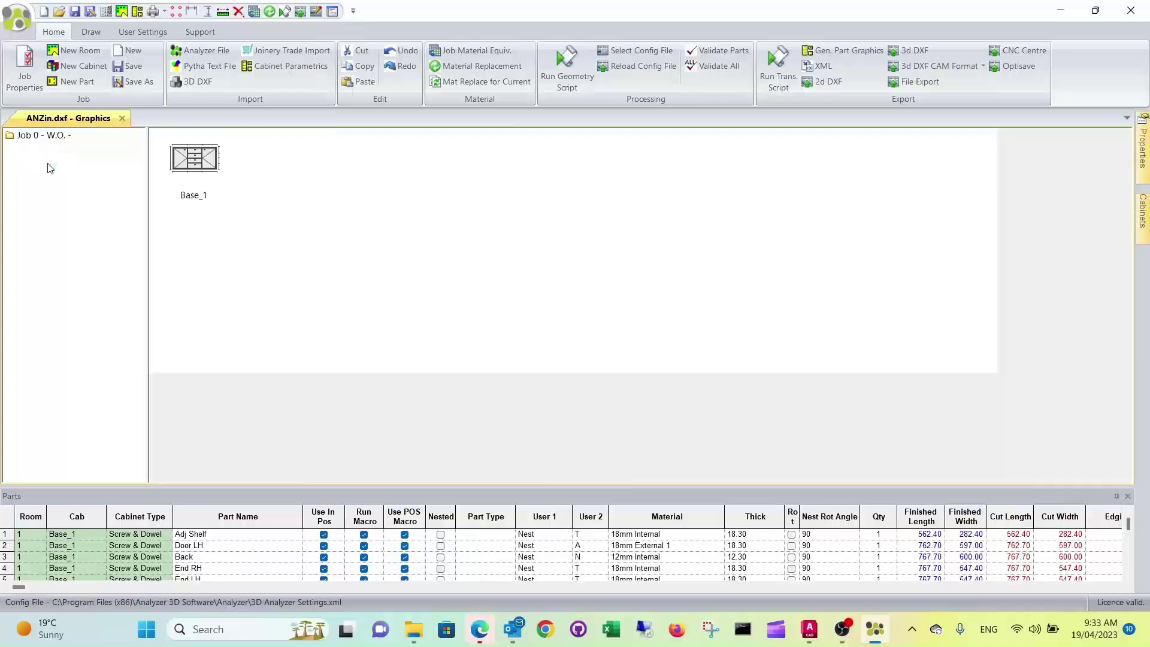
click(22, 162)
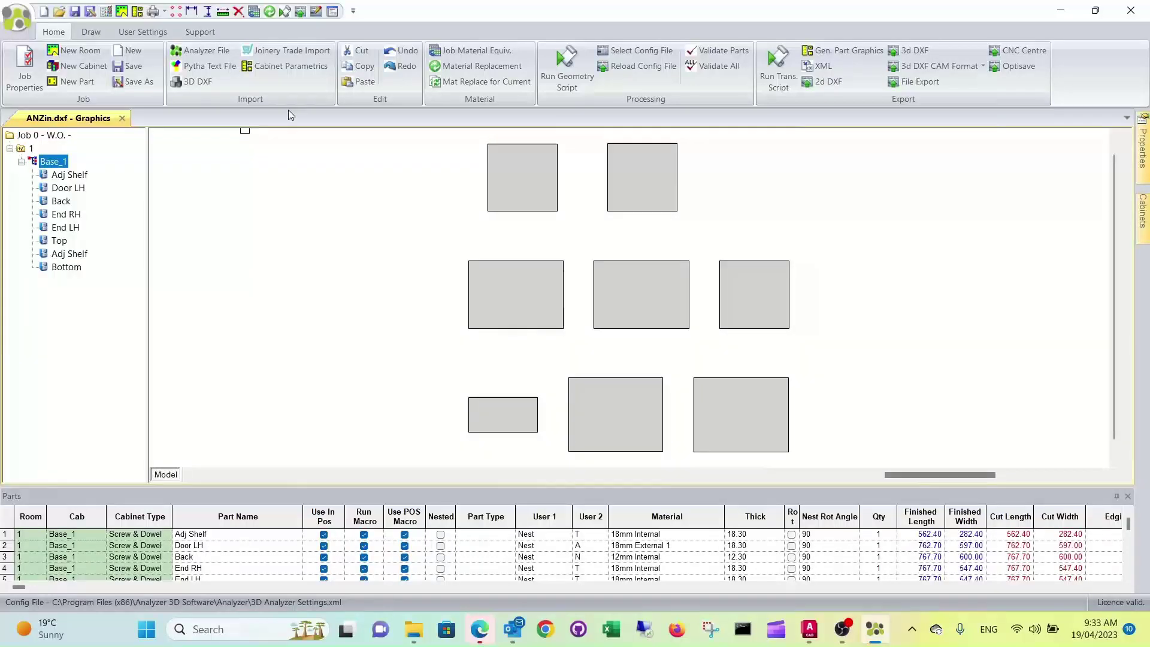
Run the geometry script on Base_1, then close Analyzer without saving ANZin.dxf
click(566, 69)
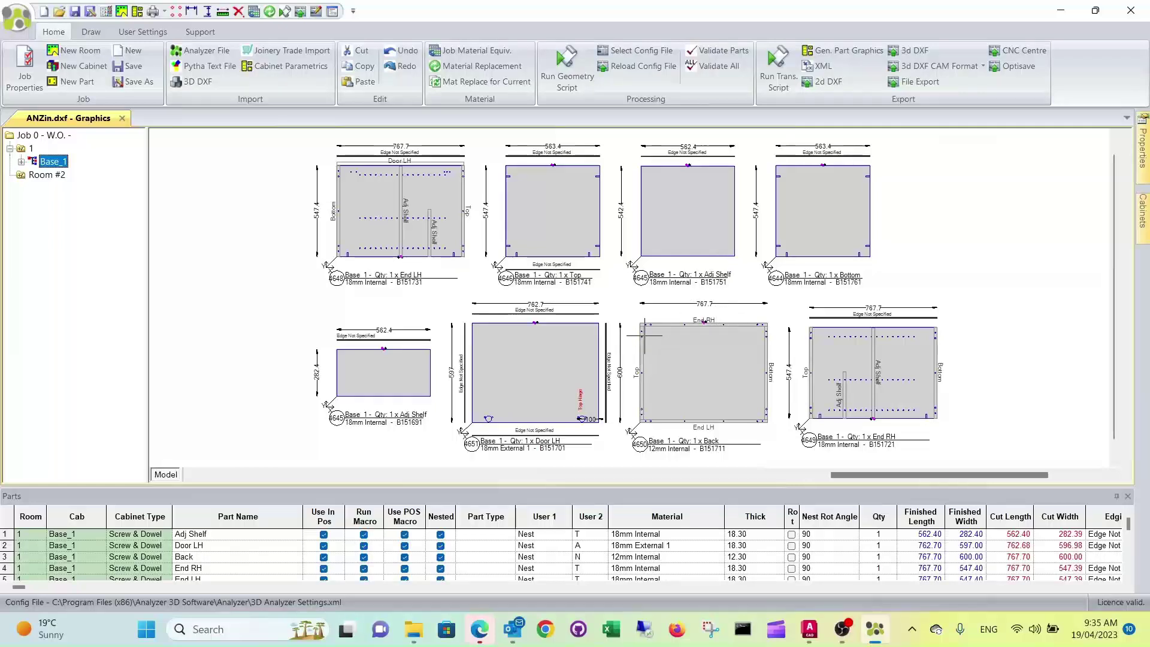
click(1130, 14)
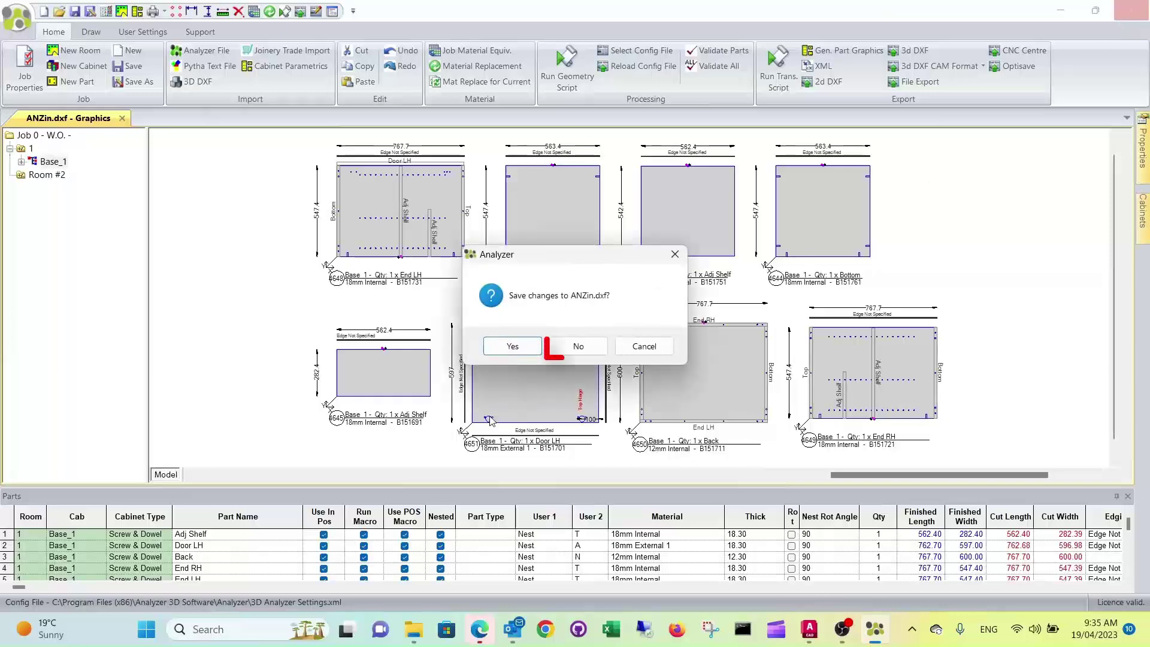
click(576, 346)
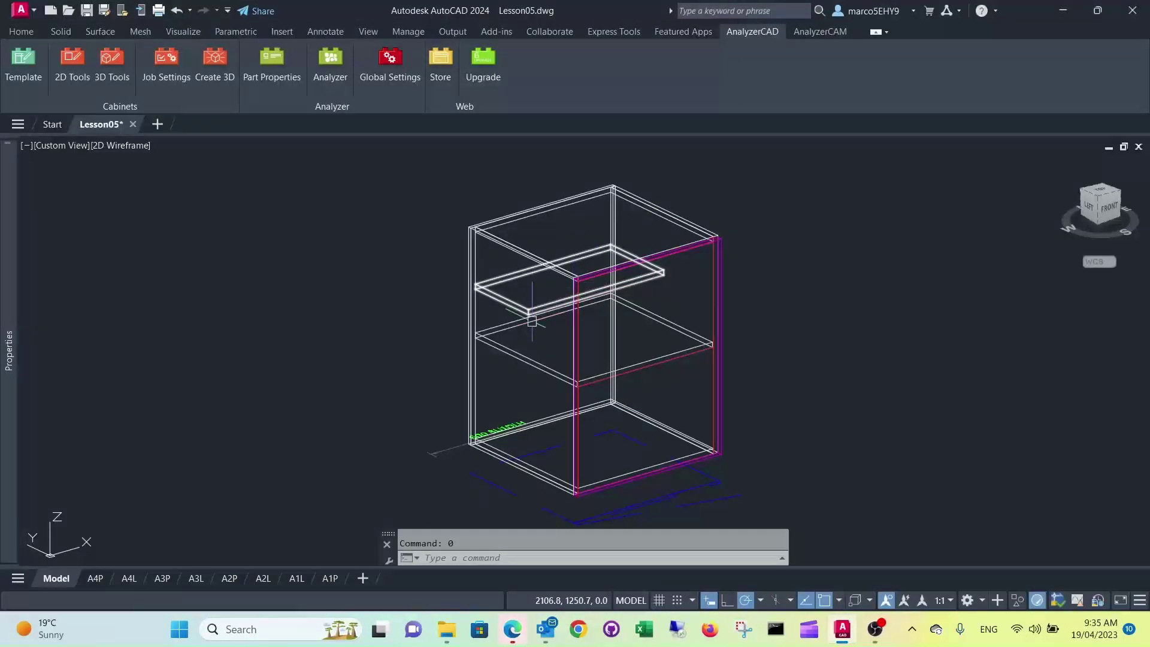
Set the part type of the cabinet's back panel to Screw in its Analyzer part properties and save
scroll(499, 247, up, 5)
scroll(420, 206, up, 3)
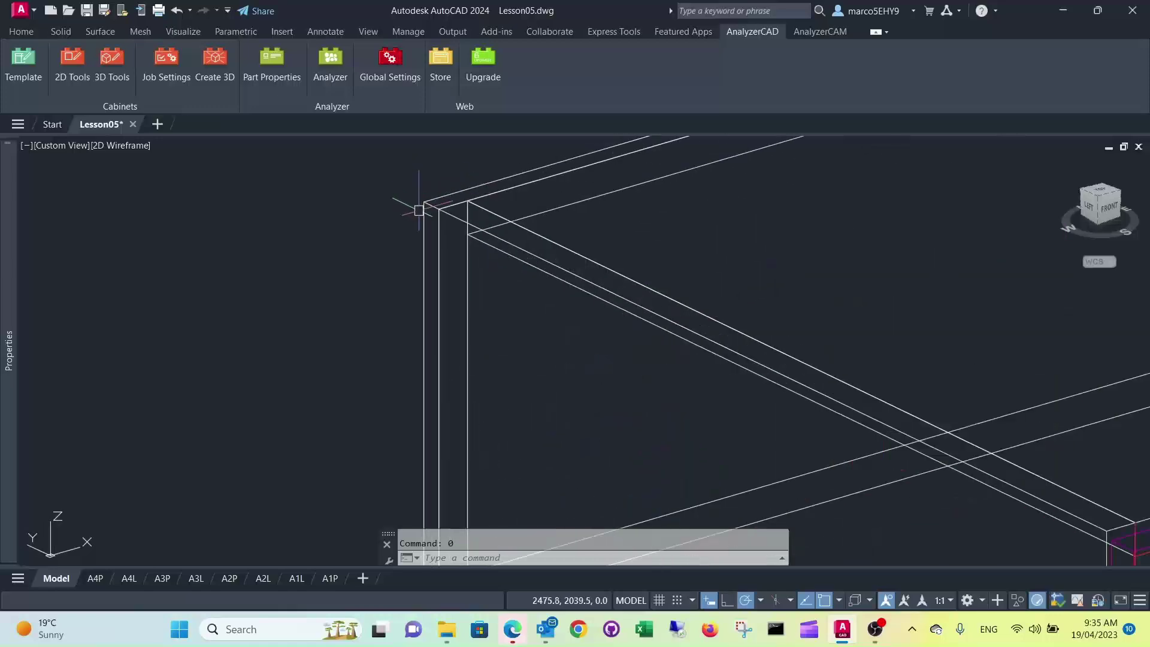
click(422, 223)
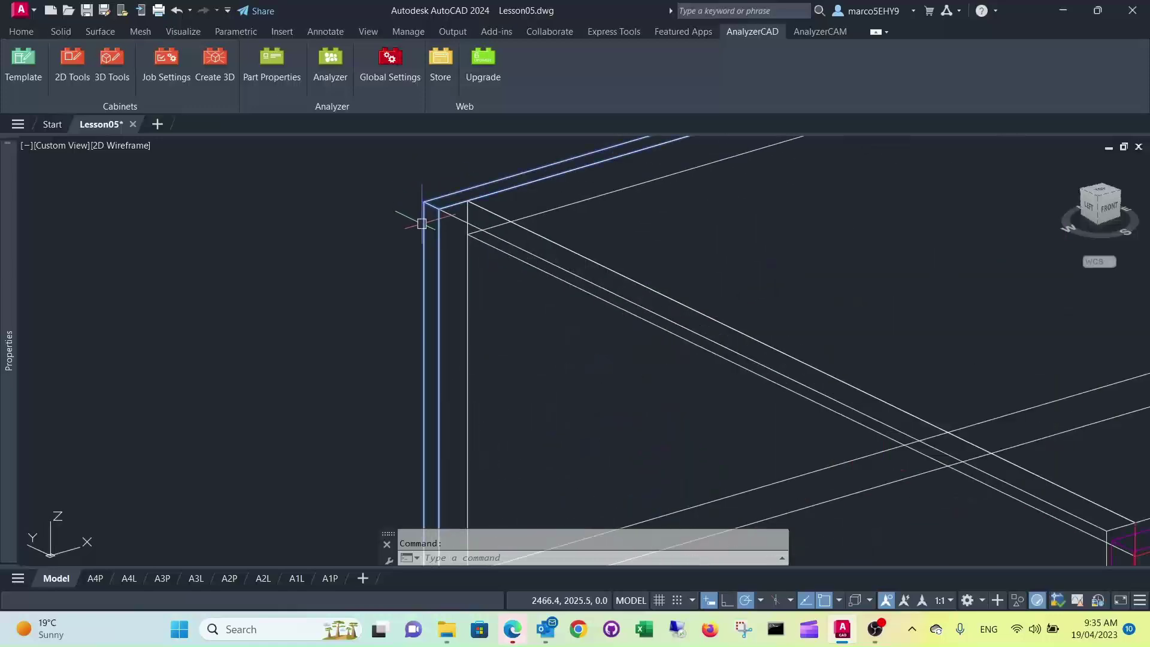
click(267, 63)
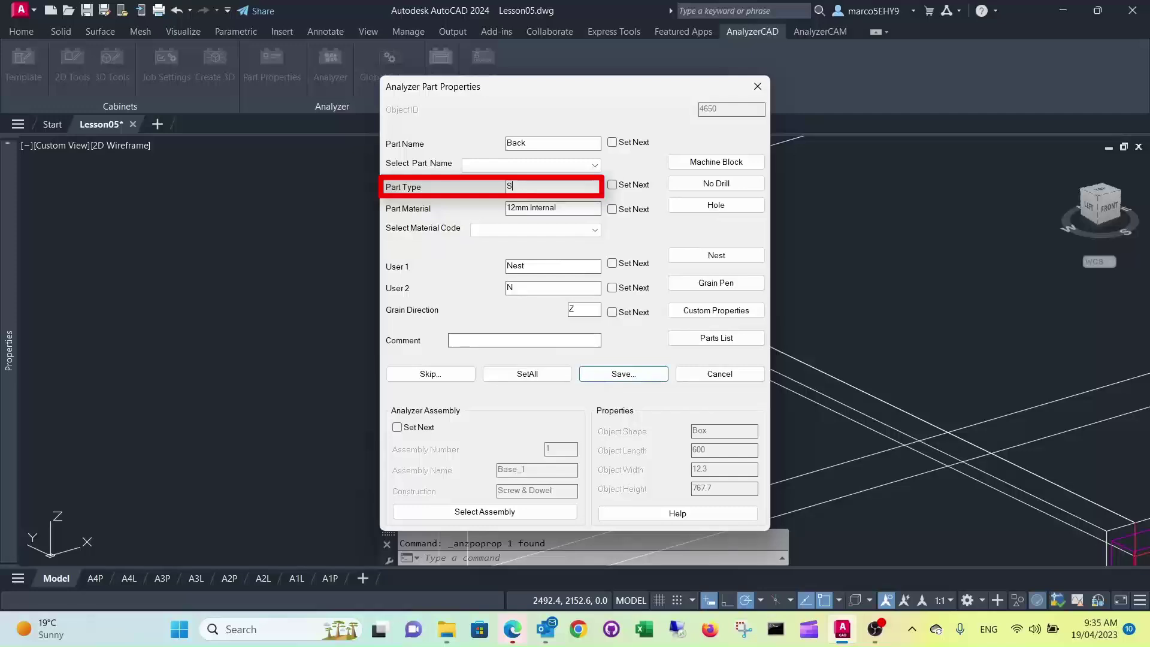
text(w)
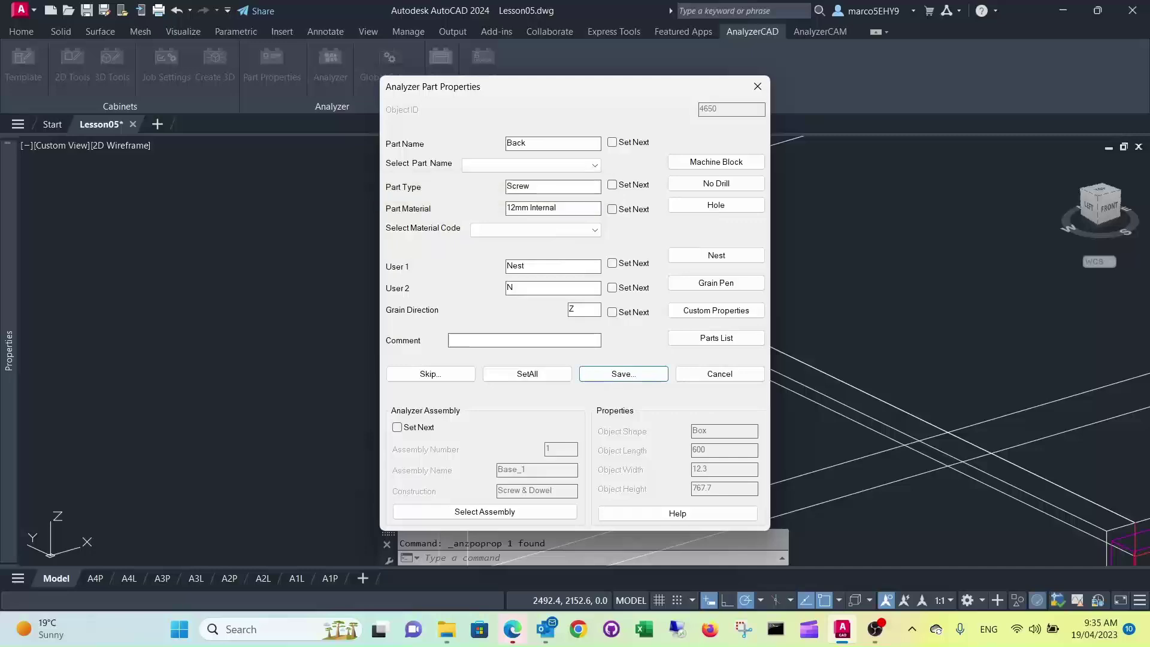
click(622, 374)
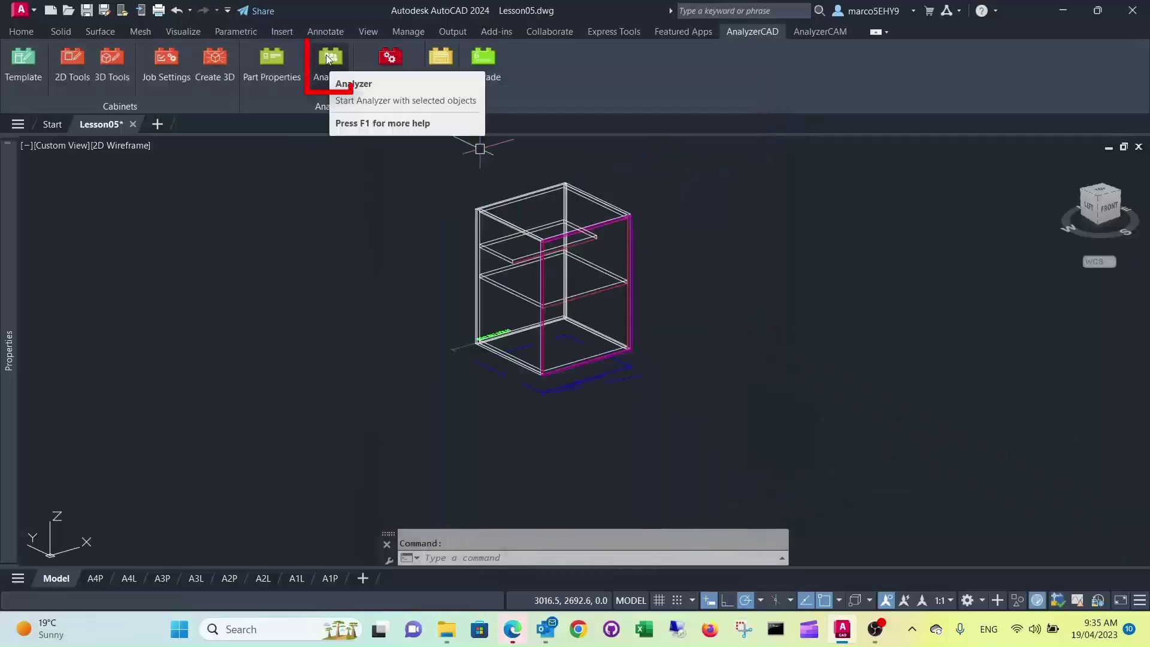
Run Analyzer again on the complete cabinet with all its parts and accept the default job details
click(329, 59)
click(678, 428)
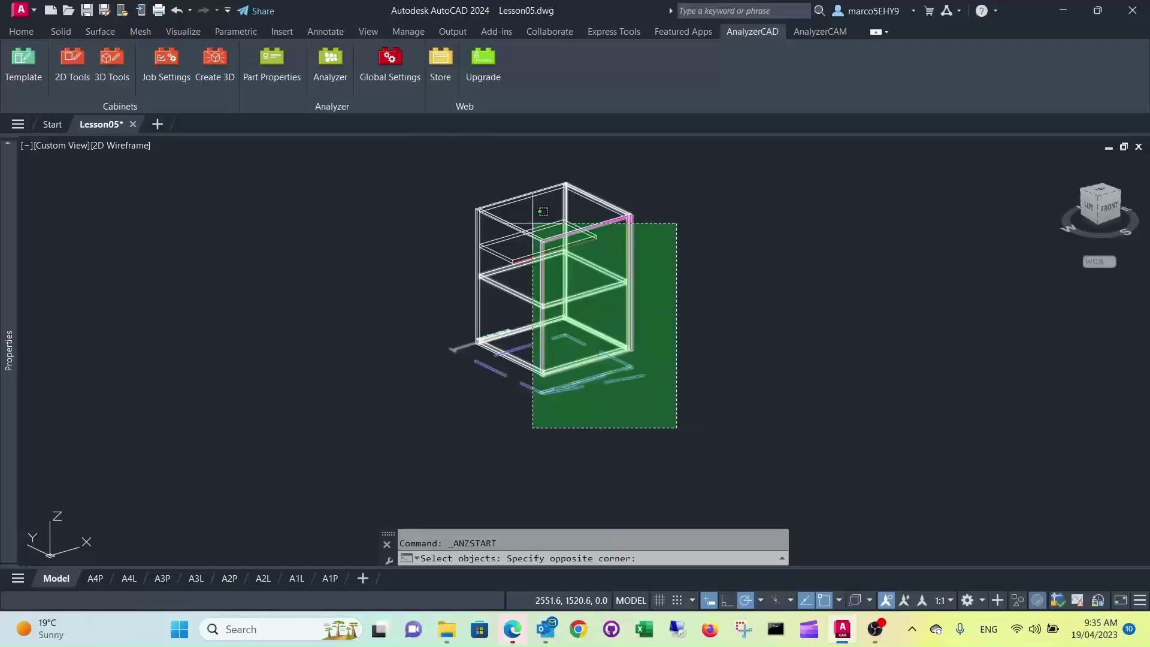
click(398, 163)
key(Return)
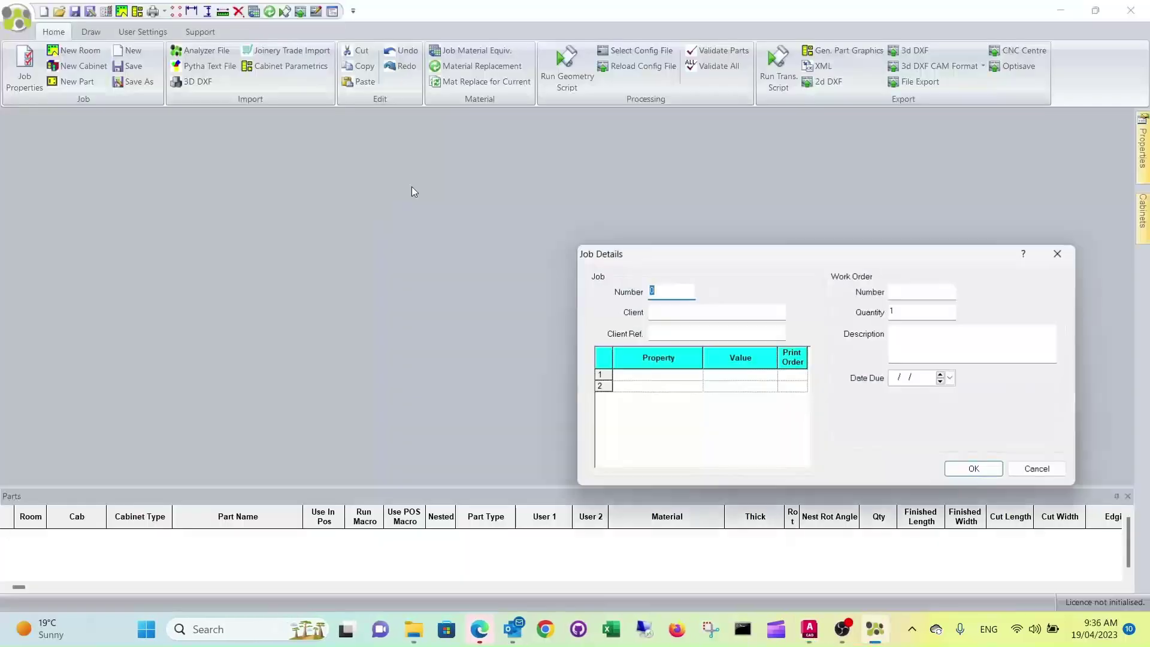
click(967, 467)
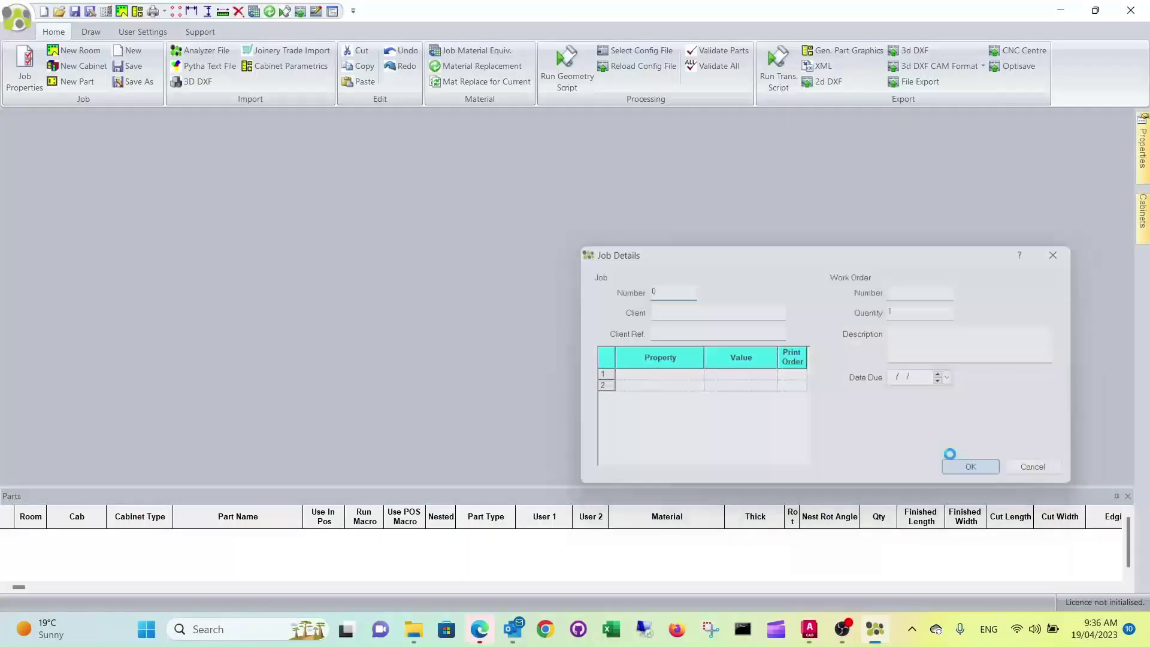
Run the geometry script on the re-imported job and examine the drilling along the Back part's edges
click(565, 63)
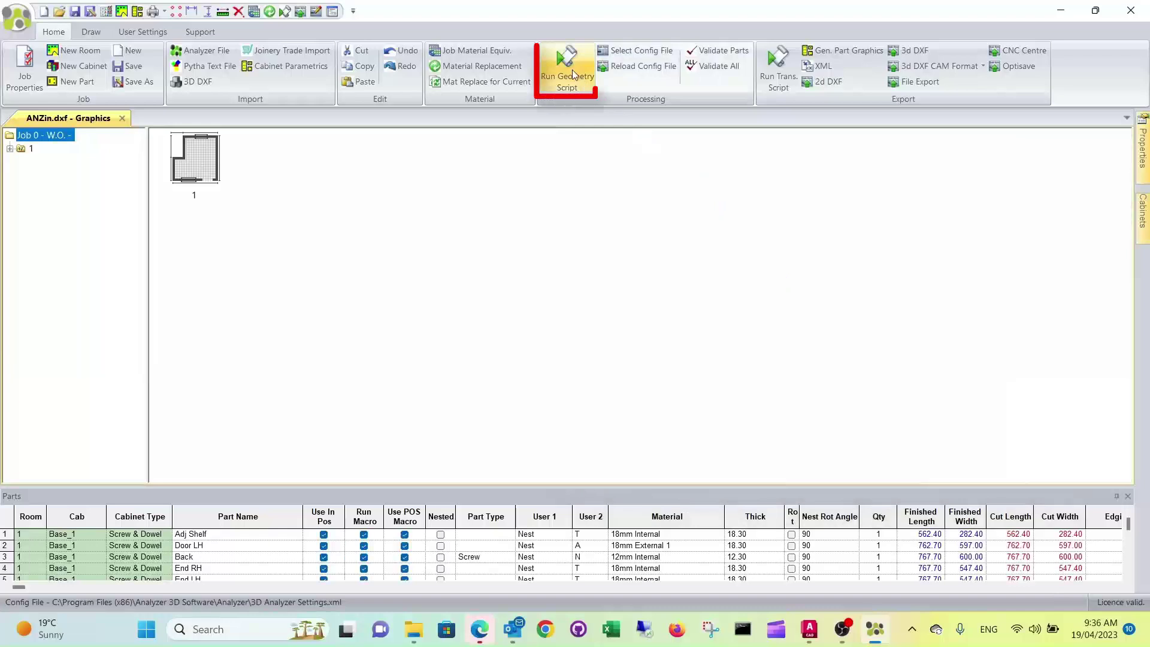
click(22, 159)
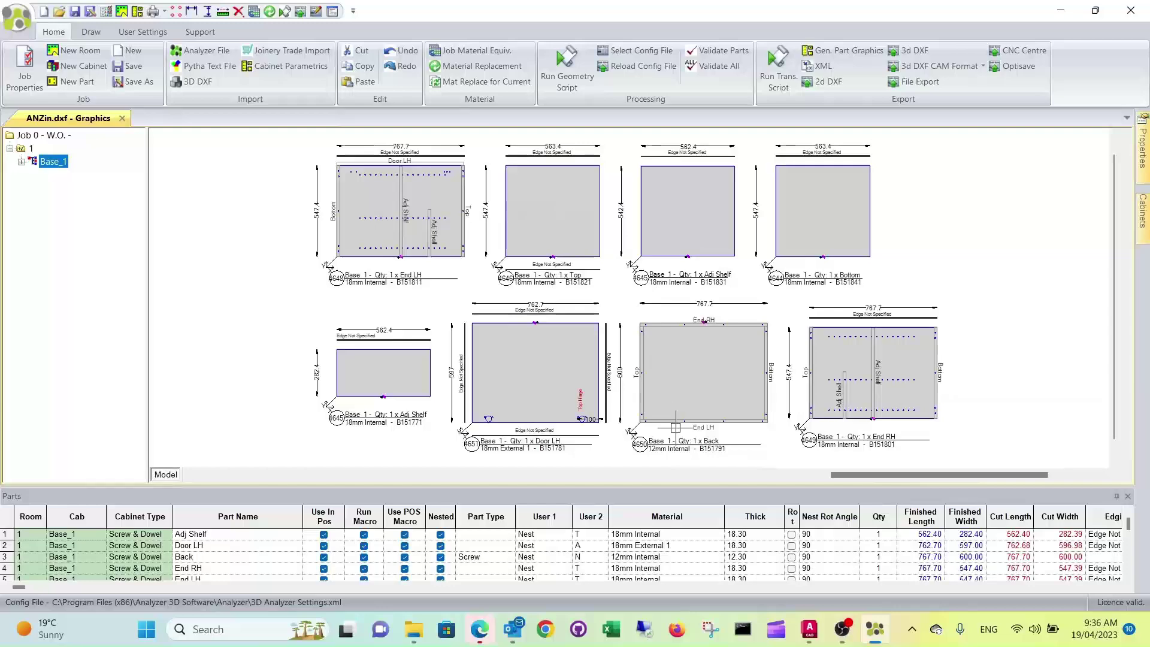
scroll(676, 428, up, 4)
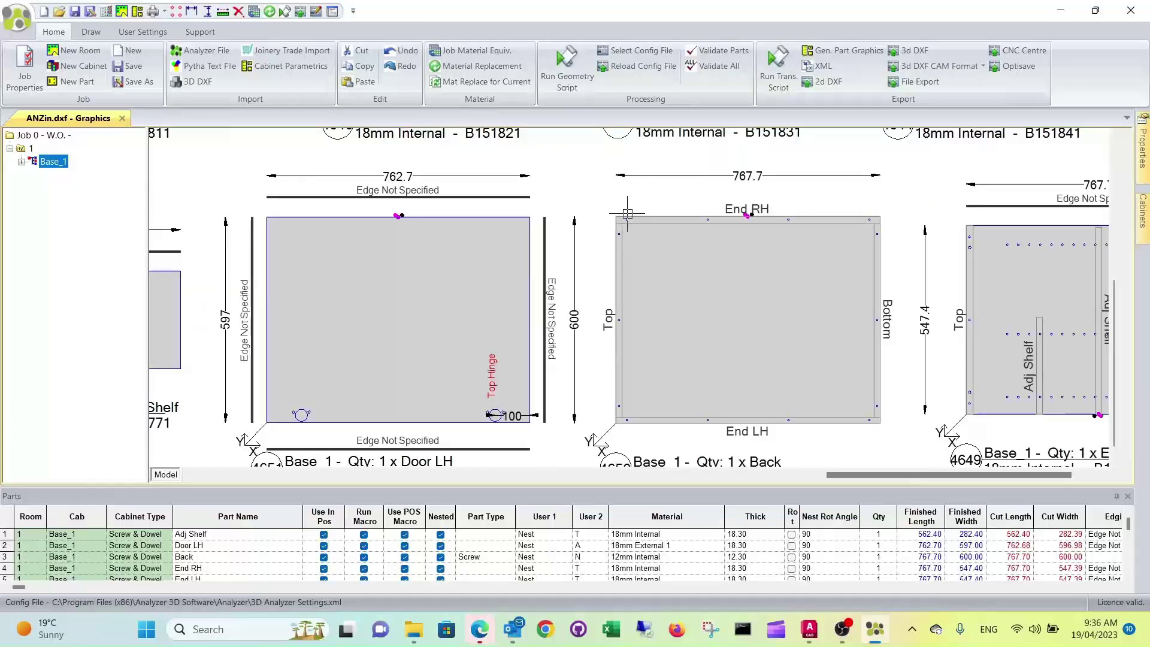
scroll(627, 213, down, 5)
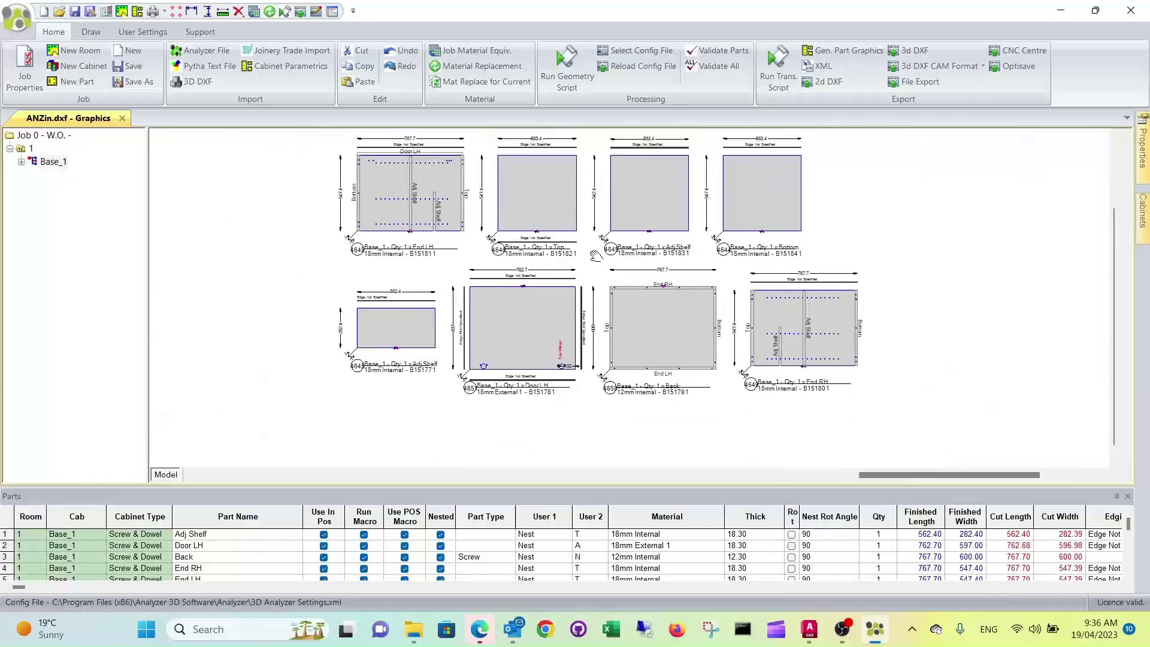
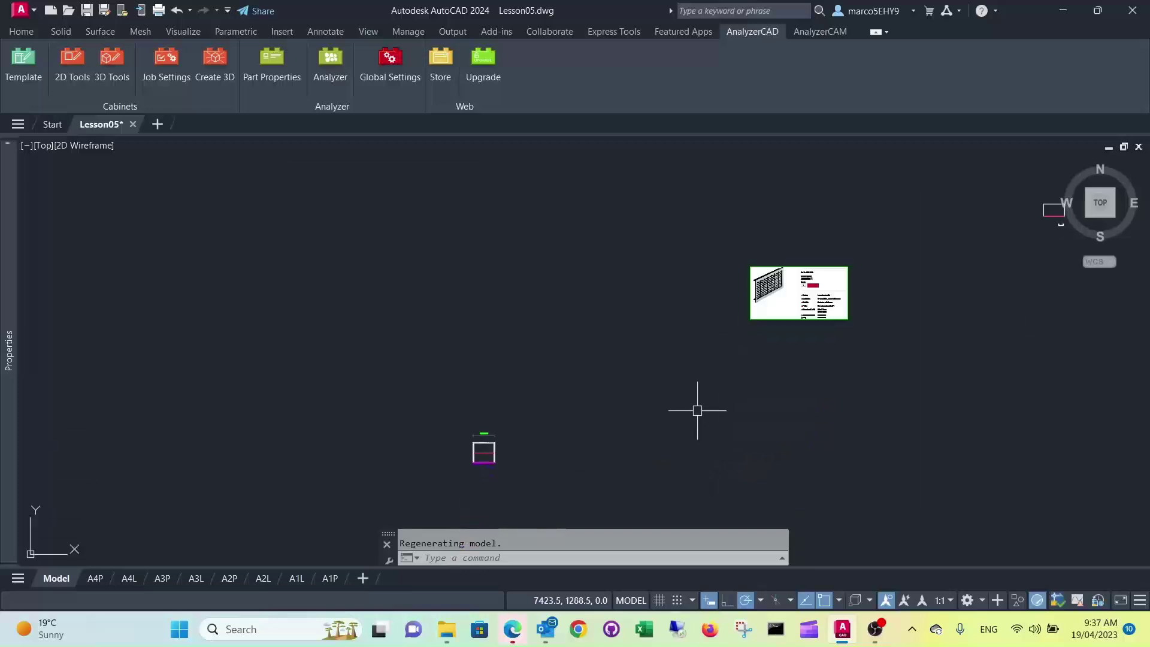
Draw a 100 mm line straight up along Z from the midpoint of the door's lower front edge in AutoCAD
scroll(455, 484, up, 3)
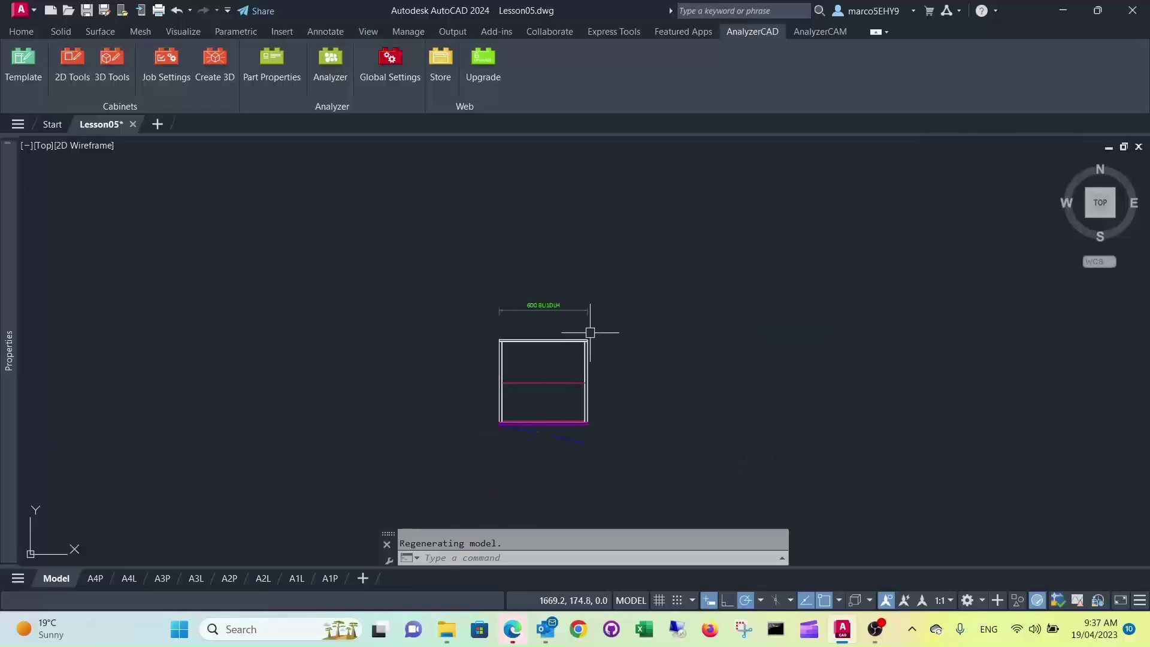
mouse_move(527, 383)
shift+middle_down()
mouse_move(515, 390)
mouse_move(527, 386)
shift+middle_up()
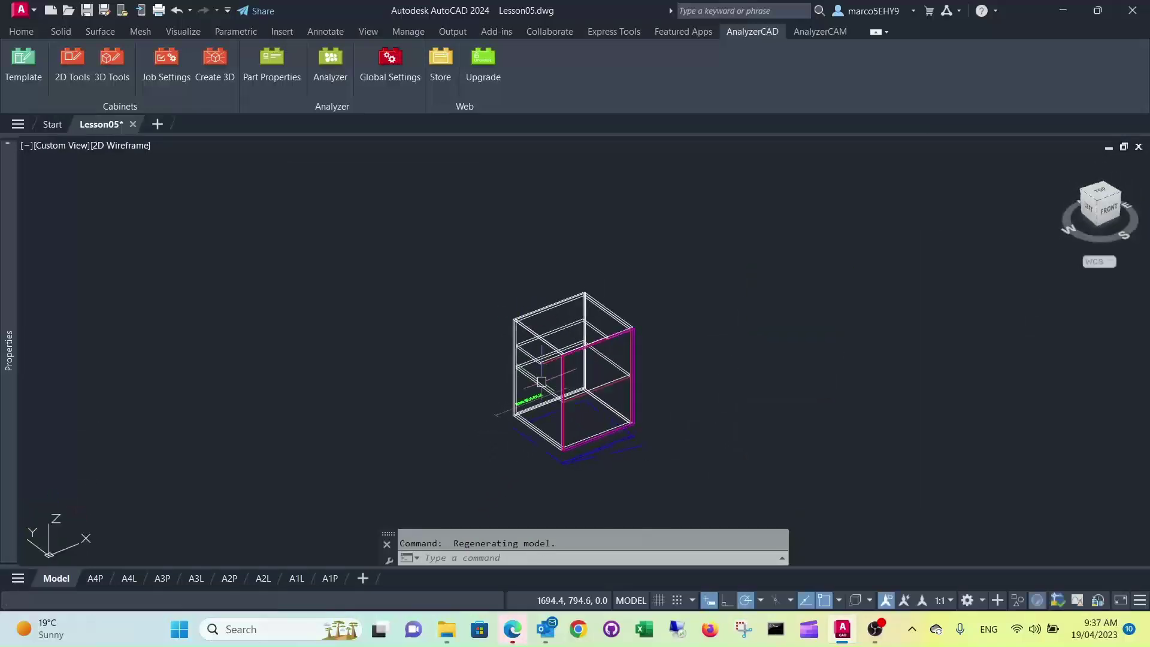
scroll(582, 462, up, 5)
scroll(581, 463, up, 4)
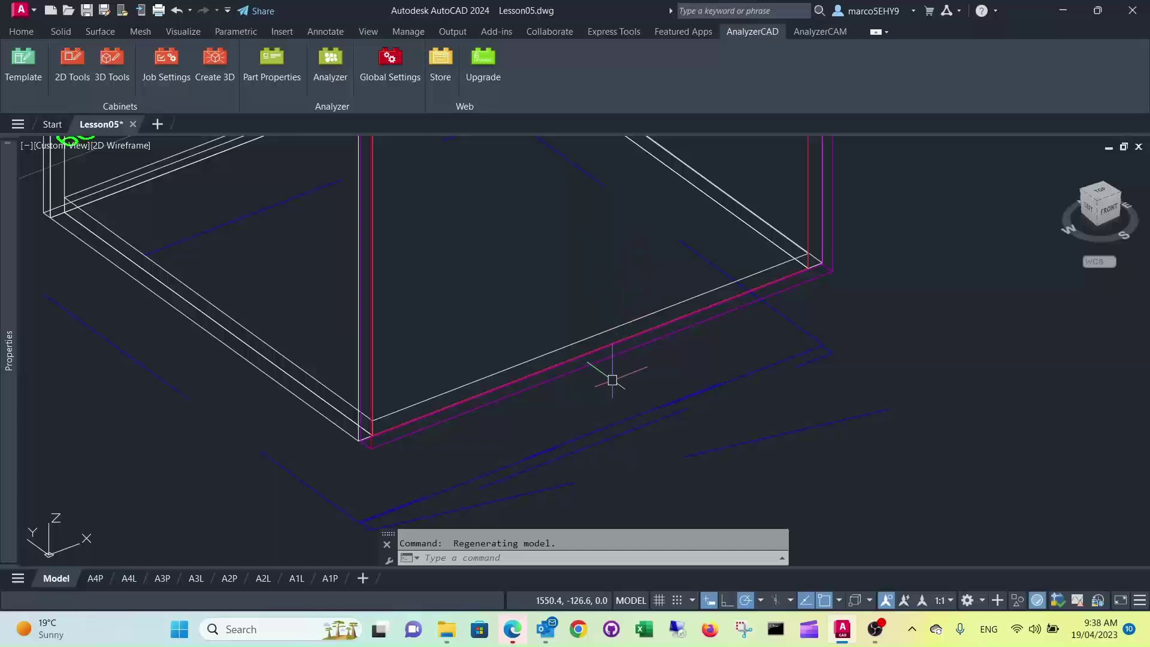
click(115, 54)
click(20, 31)
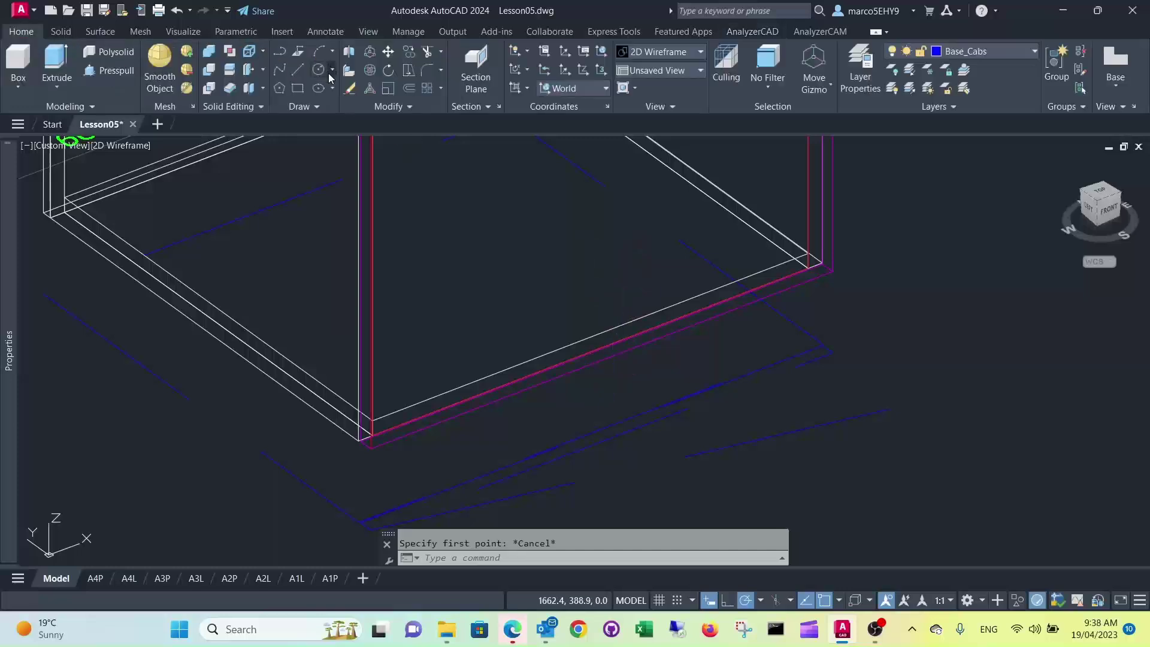
click(298, 69)
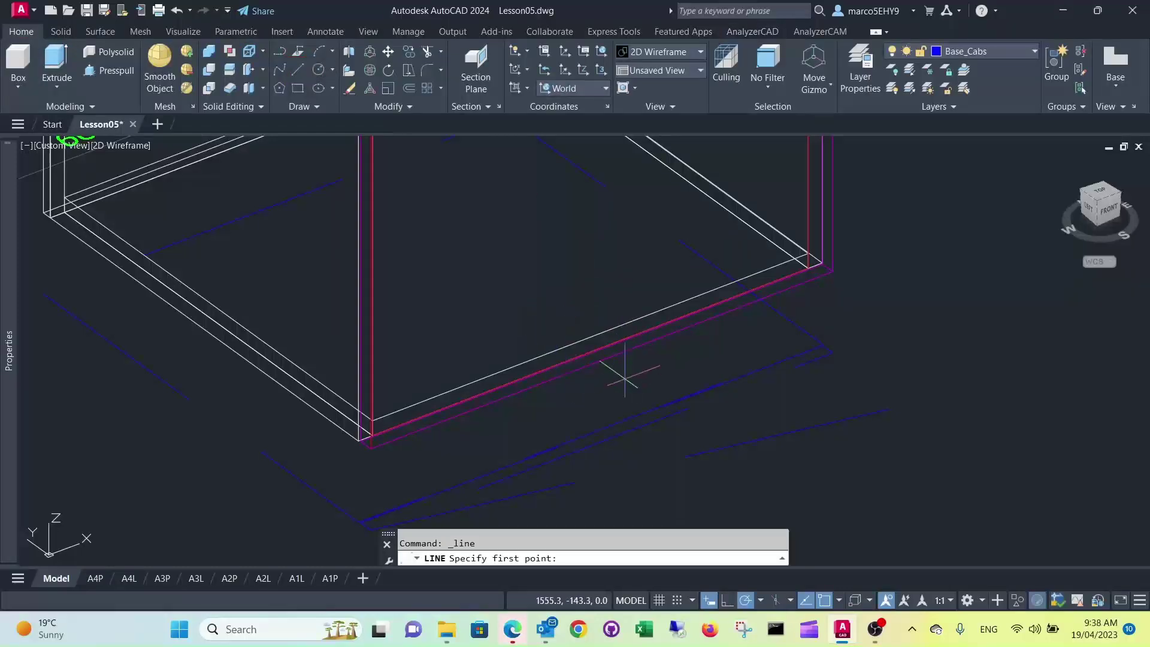
click(602, 358)
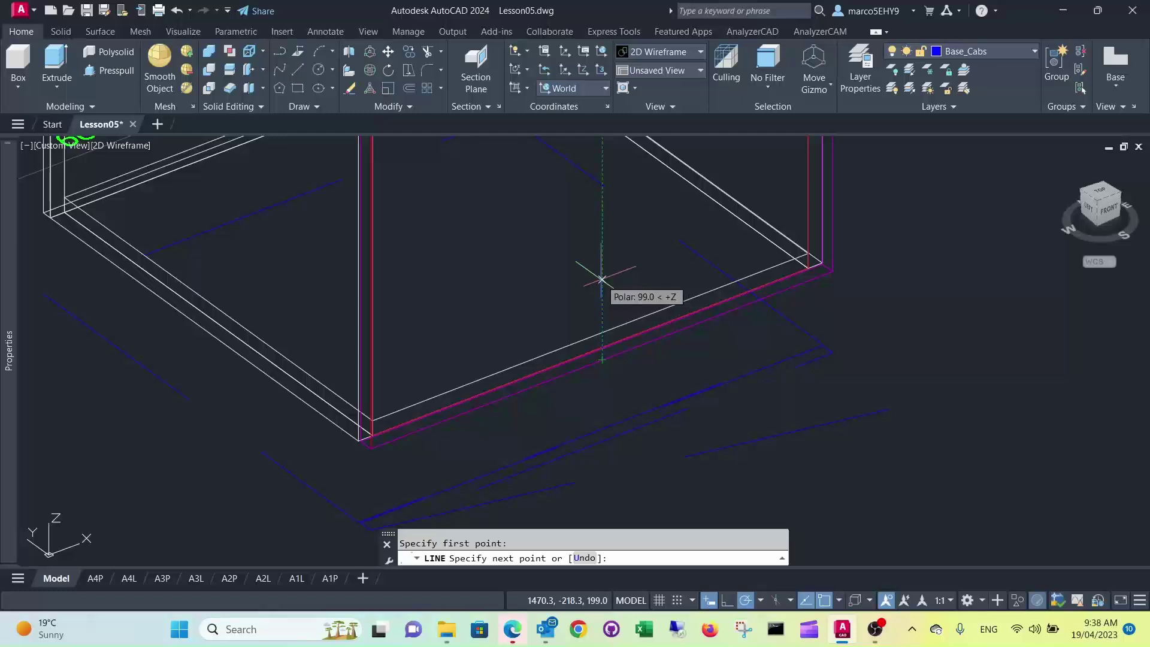
text(100)
key(Return)
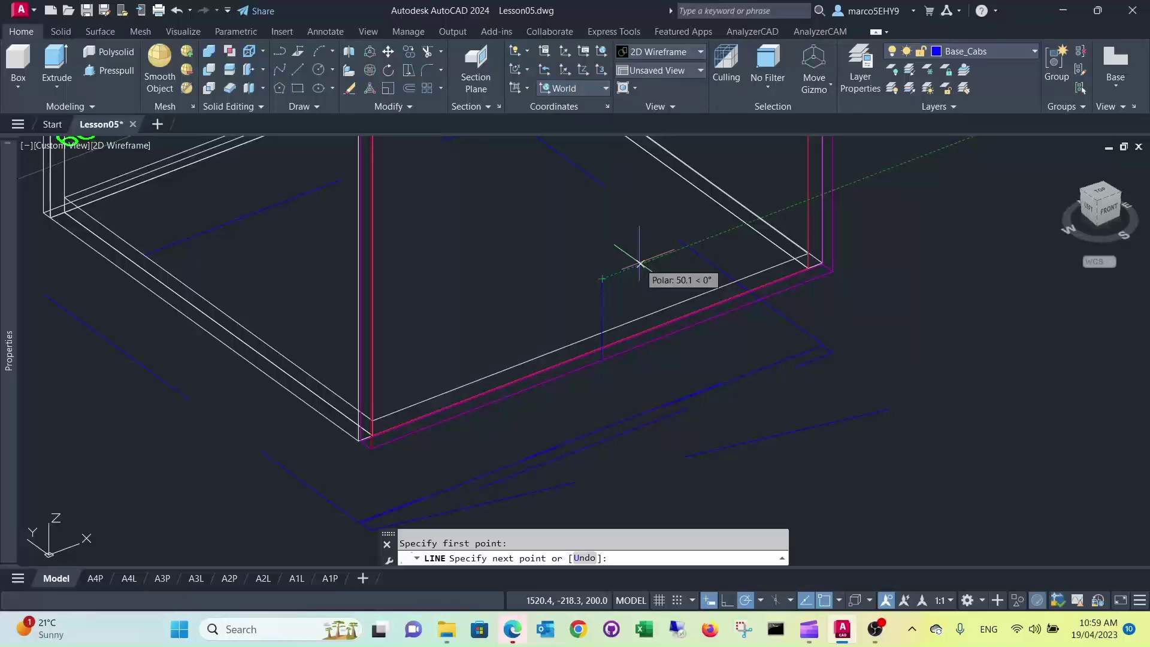
Outline a rectangle from the line's upper end with segments 112.5 mm along positive X, 96 mm up, 225 mm along negative X and 96 mm down
text(112)
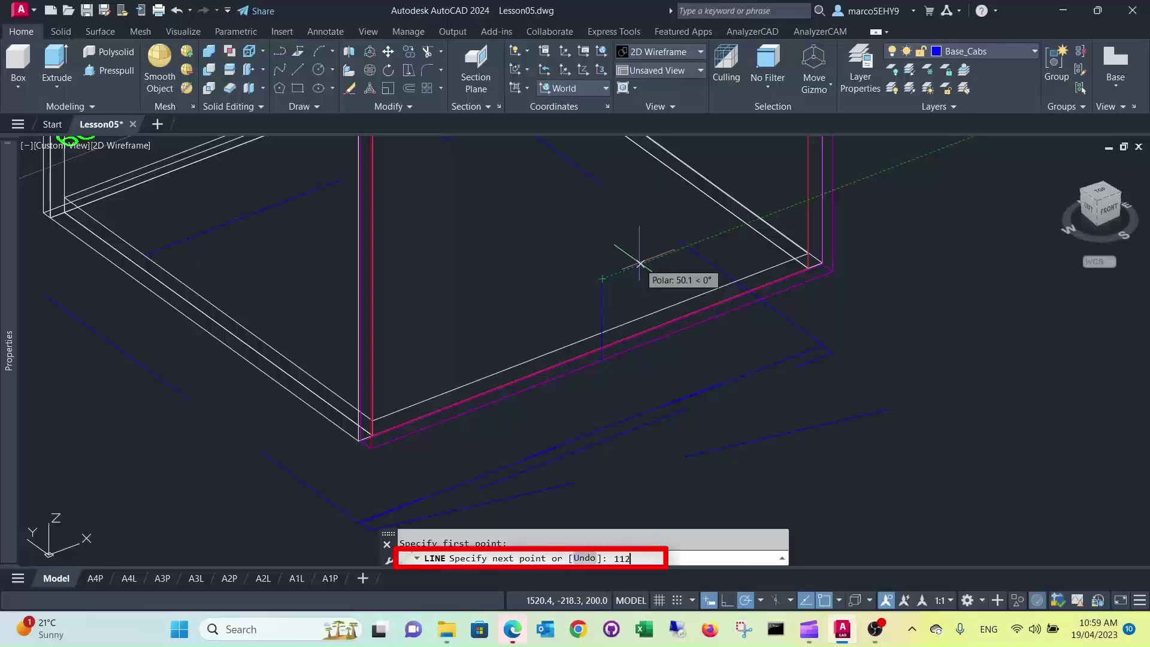
text(.5)
key(Return)
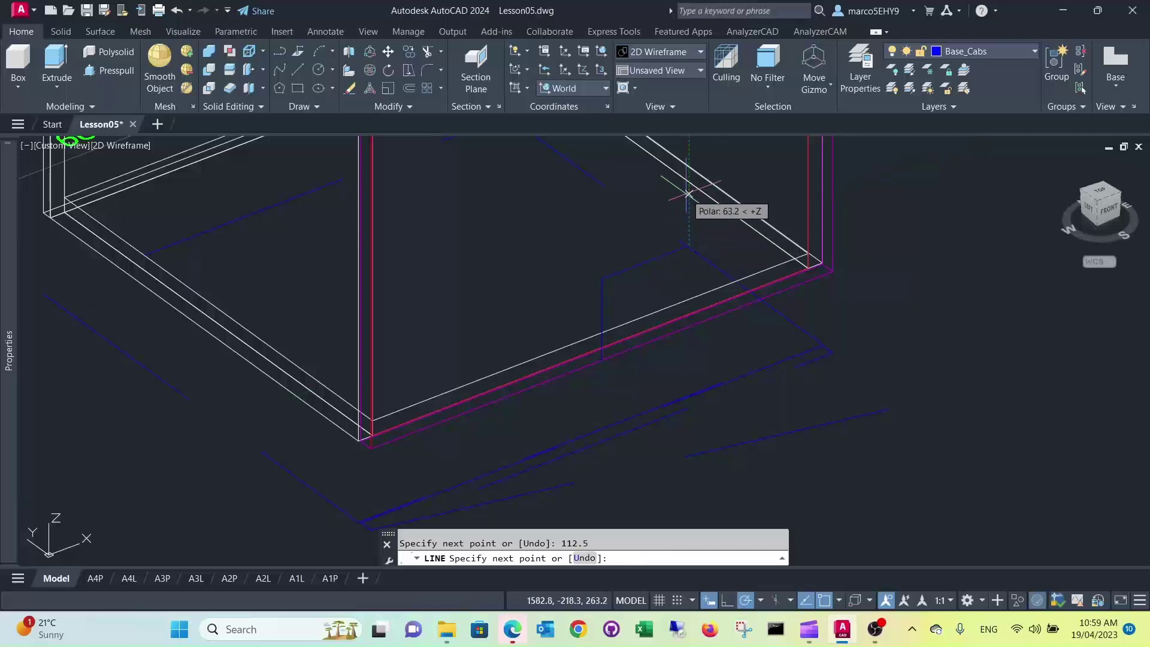
text(96)
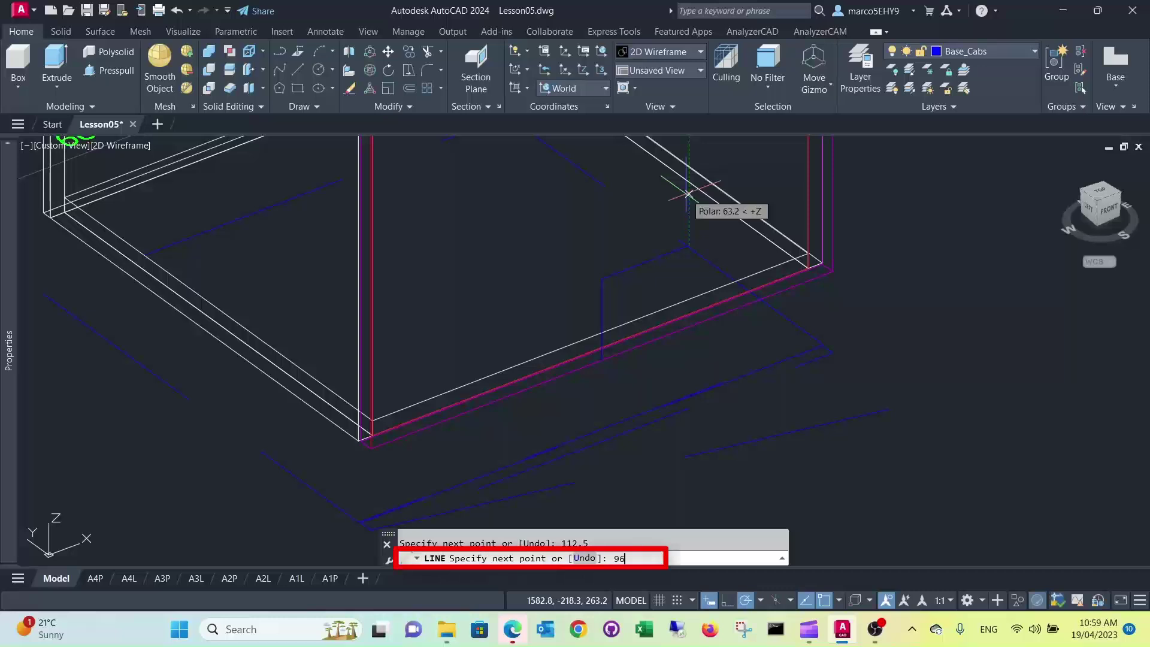
key(Return)
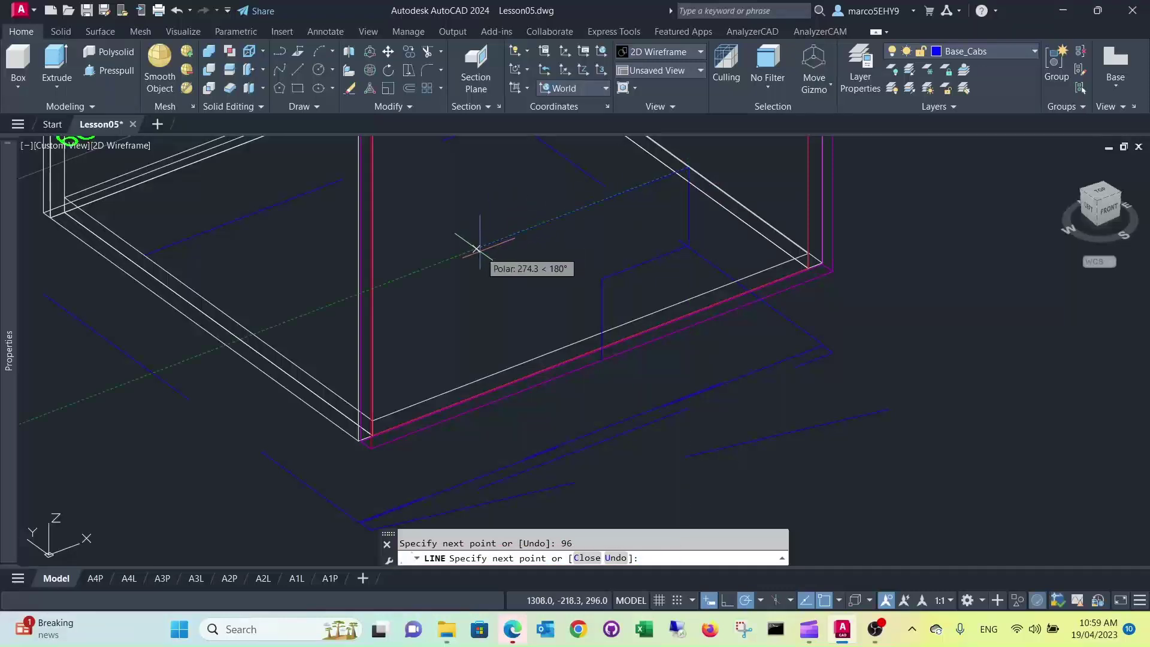
text(225)
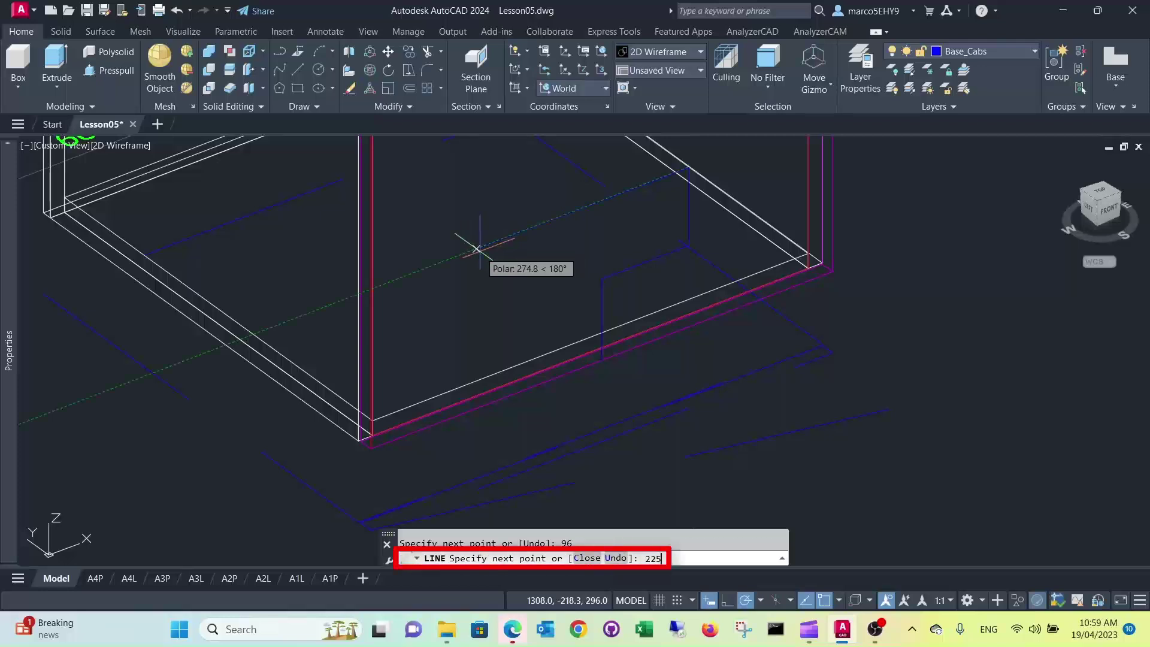
key(Return)
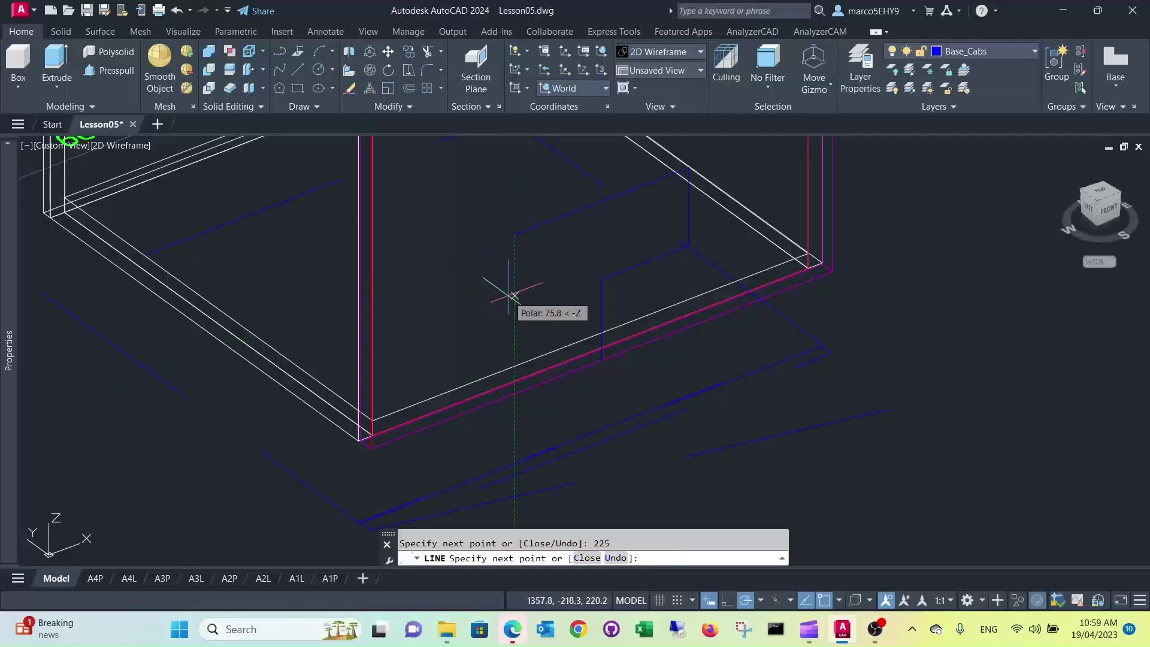
text(96)
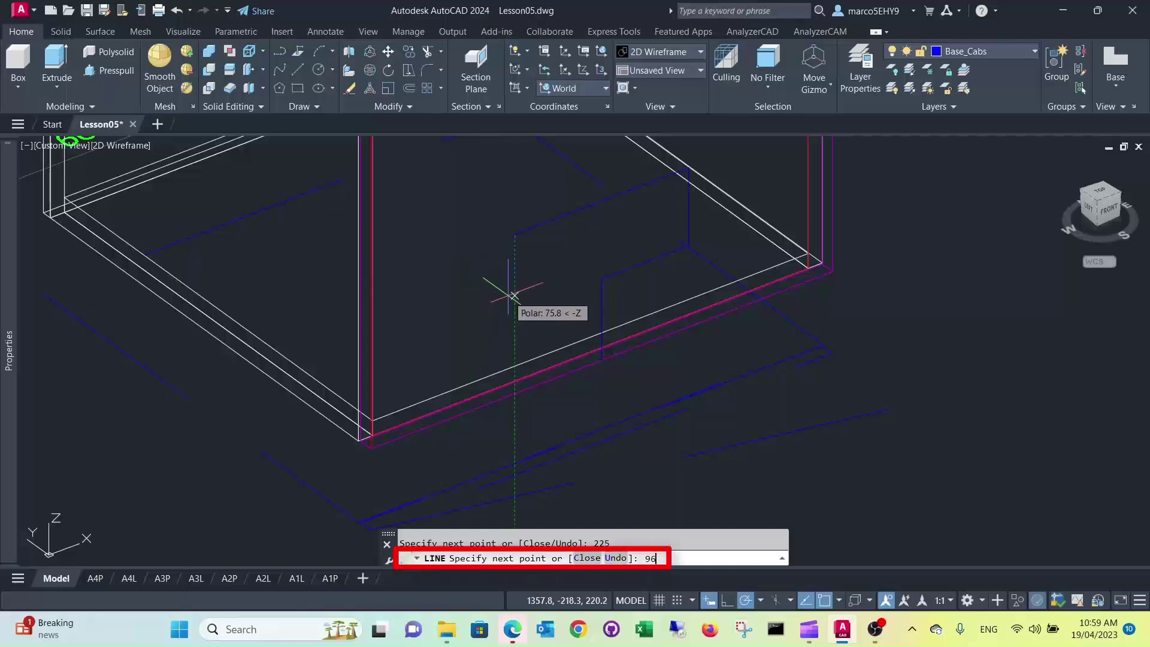
key(Return)
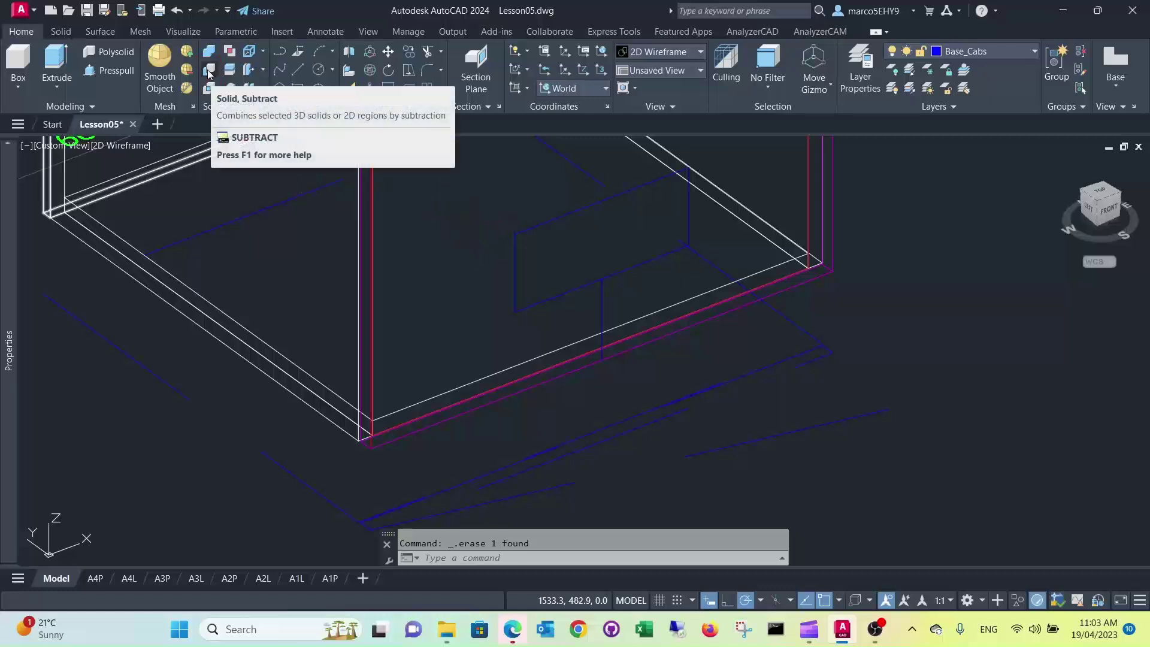
Draw a solid box from the outline's lower left corner, passing back through the door, with its height taken from the outline's upper left corner
click(17, 60)
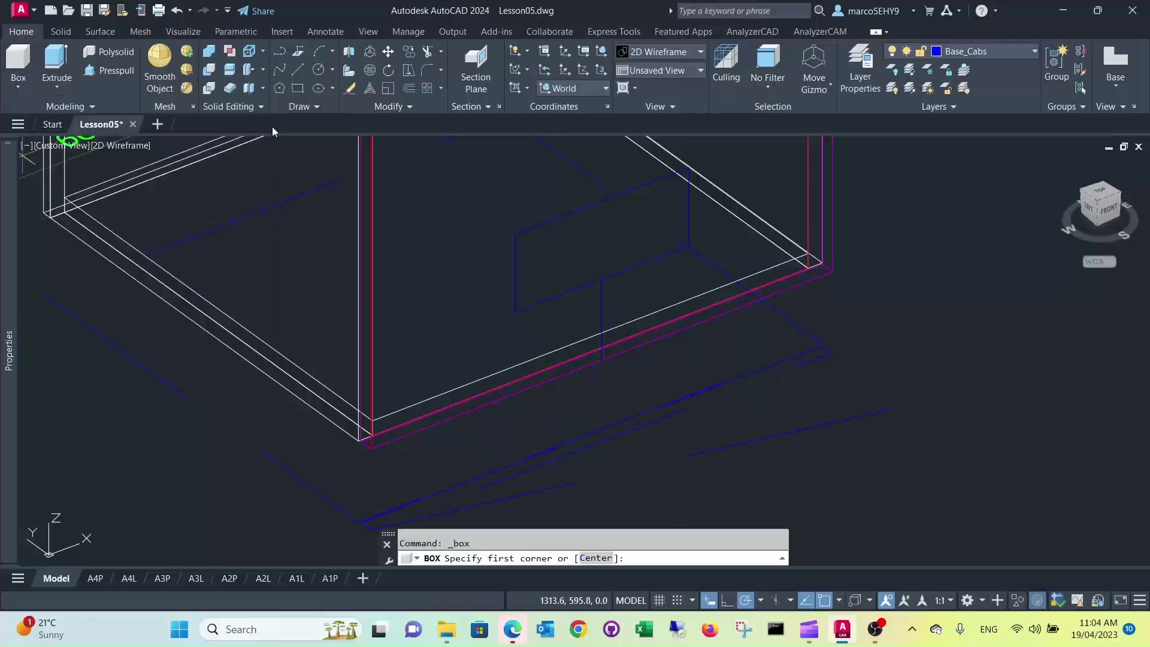
click(514, 312)
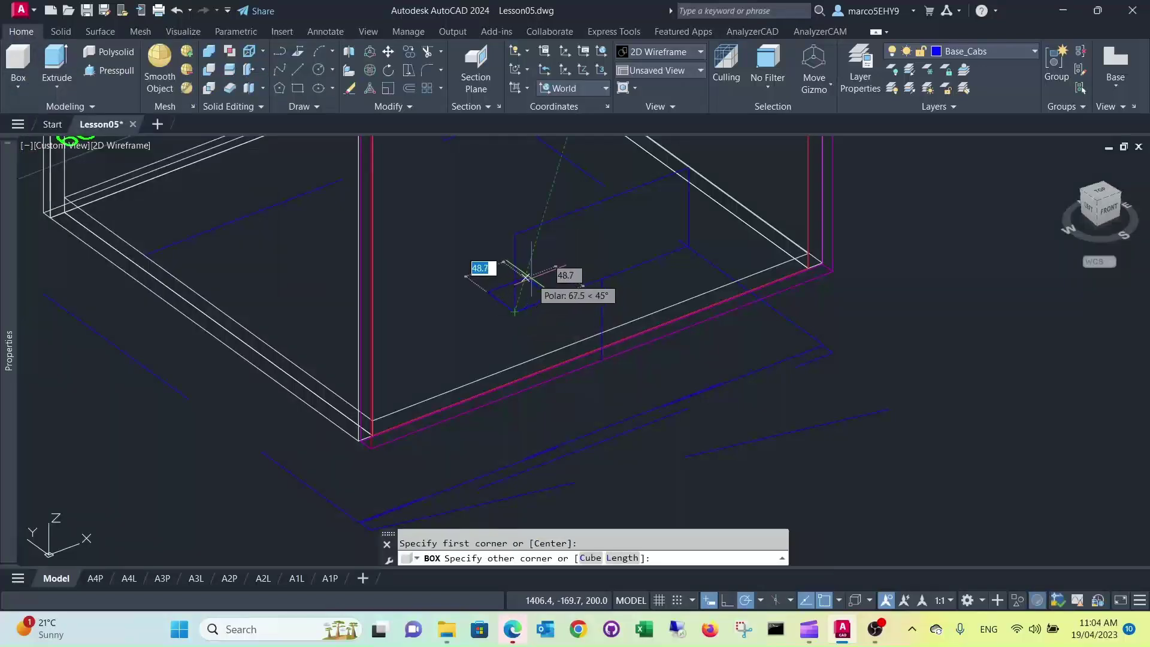
click(628, 231)
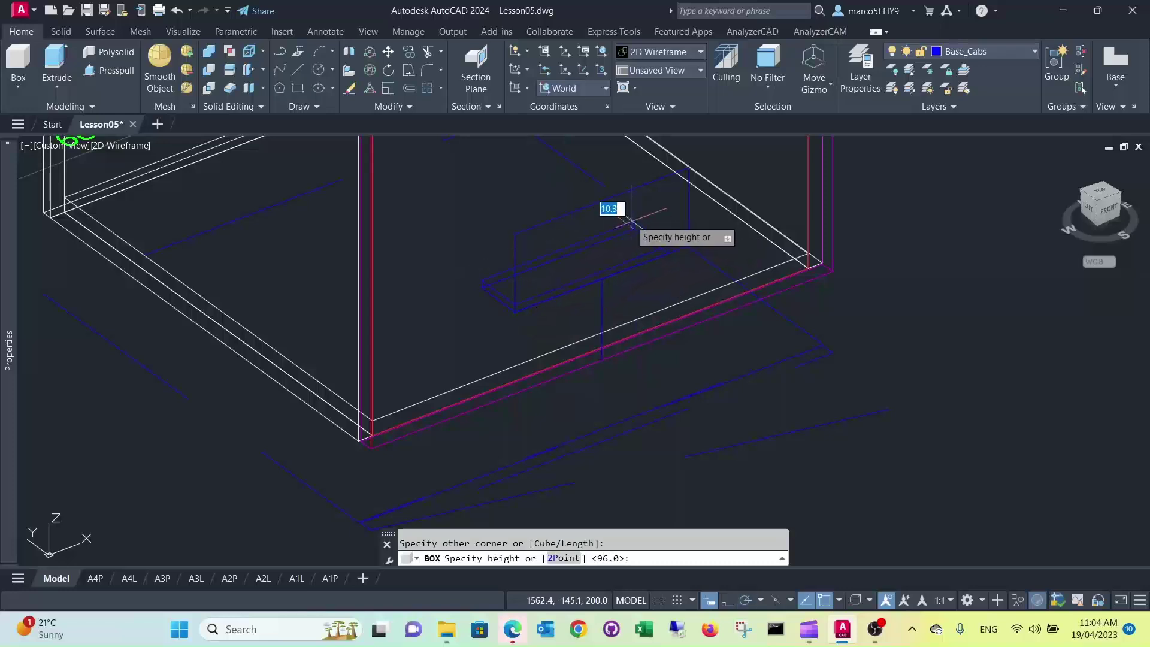
click(514, 232)
Stretch the box's end face along positive X to the lower right corner of the rectangular outline
click(652, 241)
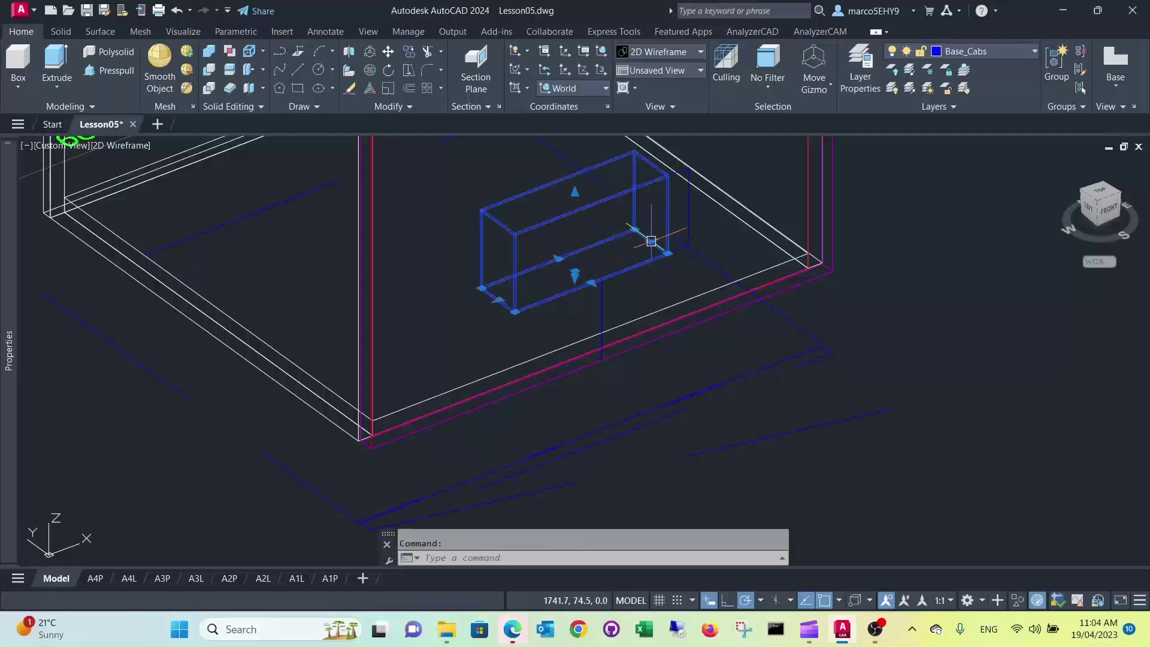
click(651, 241)
scroll(673, 250, up, 5)
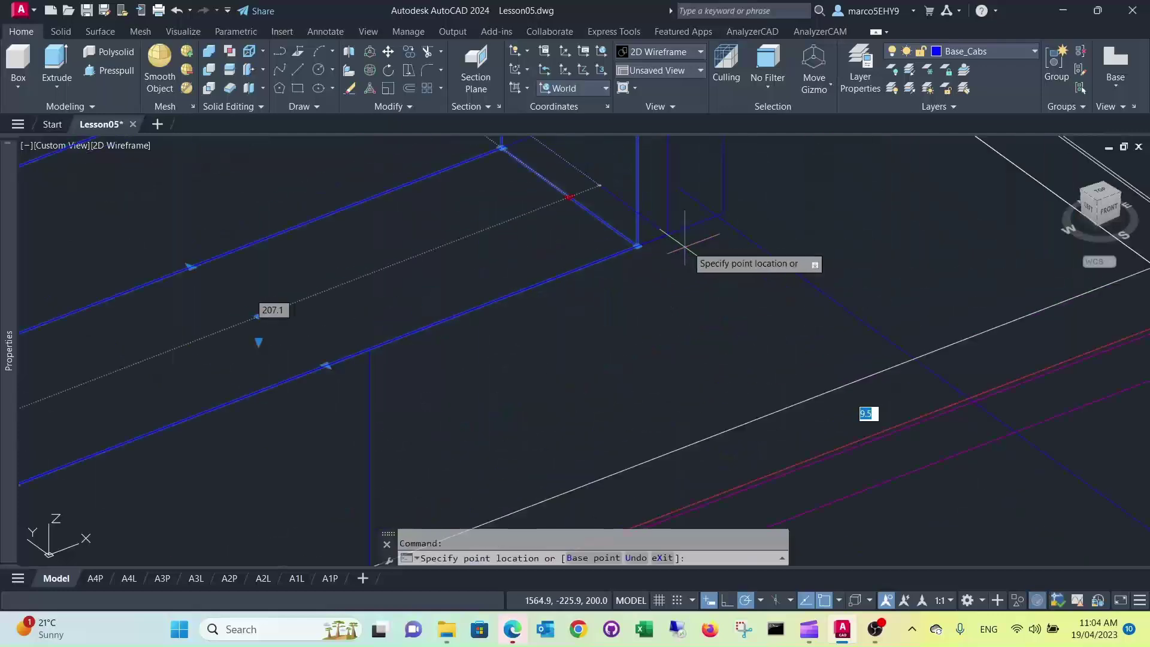
click(724, 214)
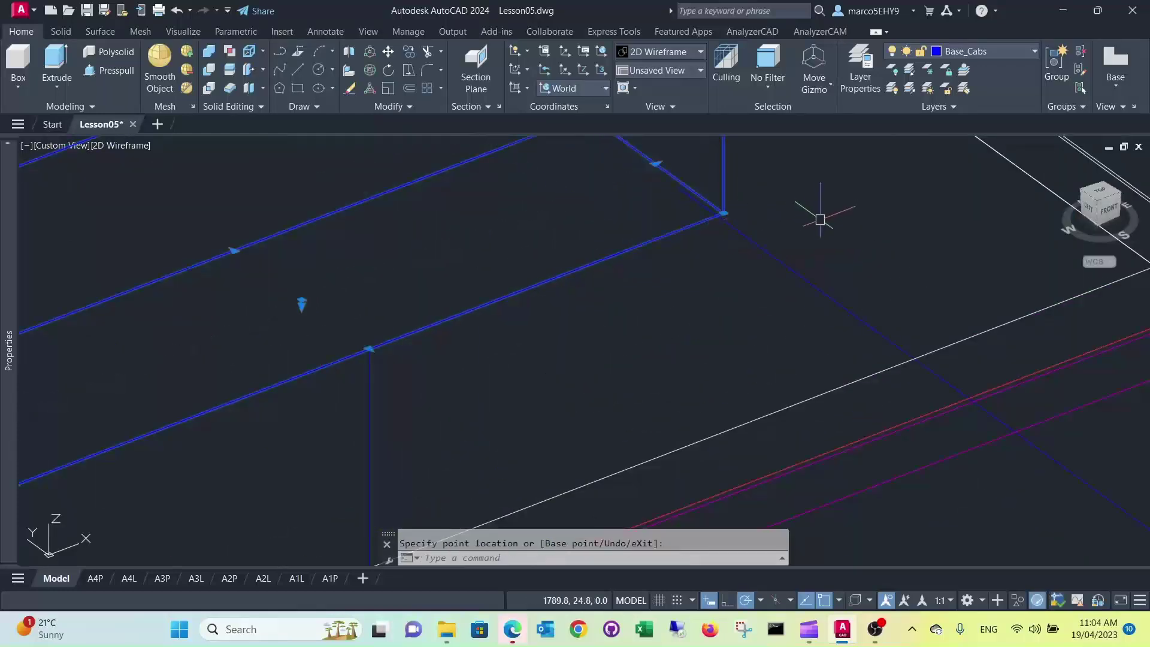
scroll(808, 222, down, 5)
scroll(734, 219, up, 3)
key(Escape)
key(Escape)
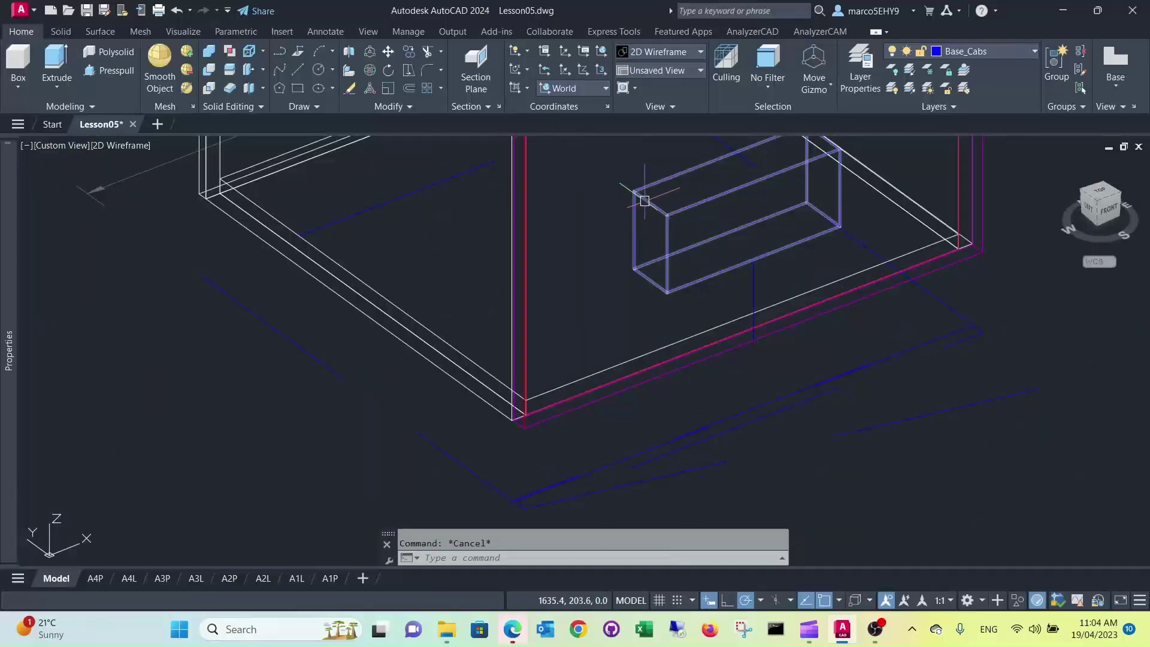
Subtract the box from the door solid to cut a rectangular opening through it
middle_drag(637, 221, 619, 229)
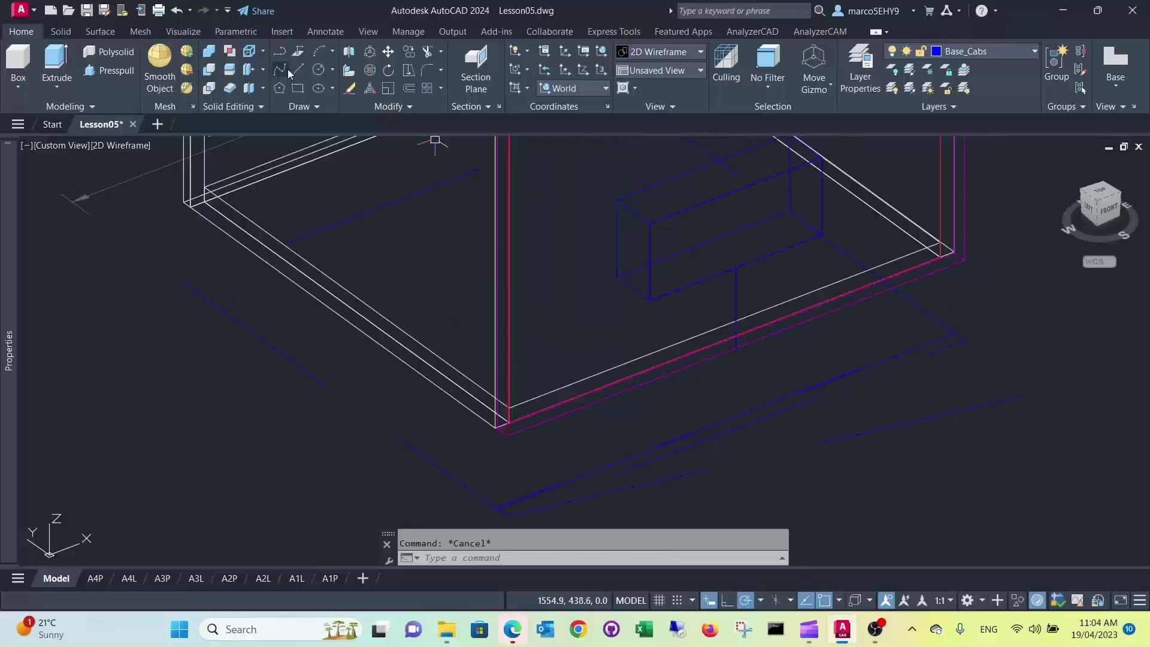
click(209, 71)
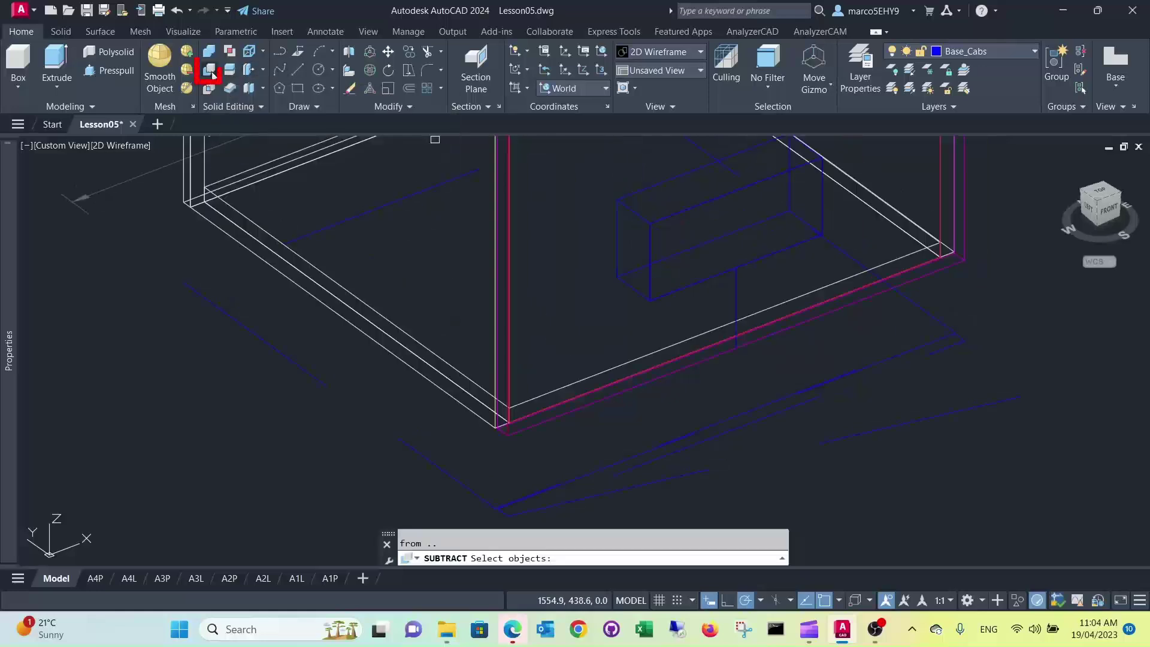
scroll(527, 428, up, 2)
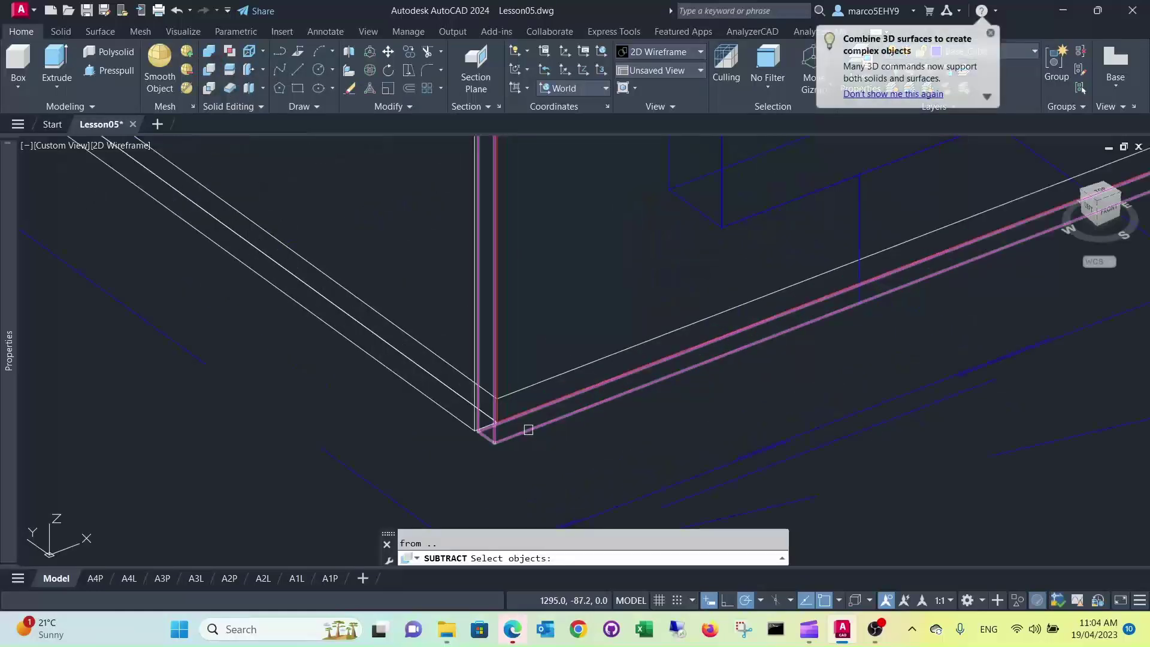
click(531, 428)
scroll(530, 427, down, 3)
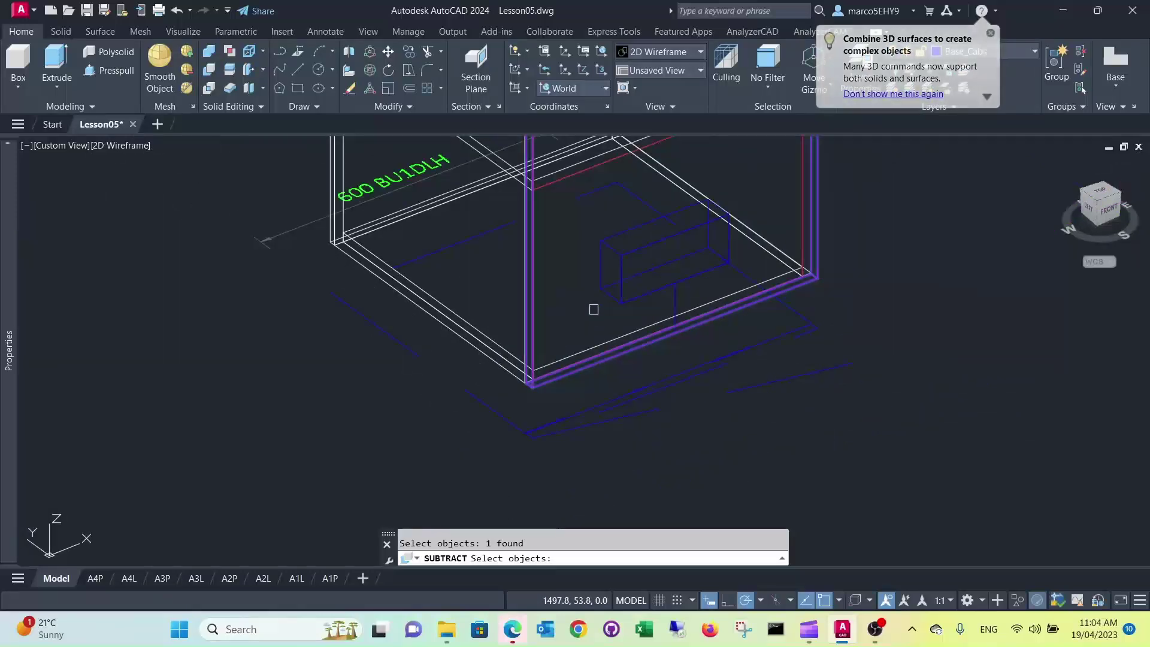
key(Return)
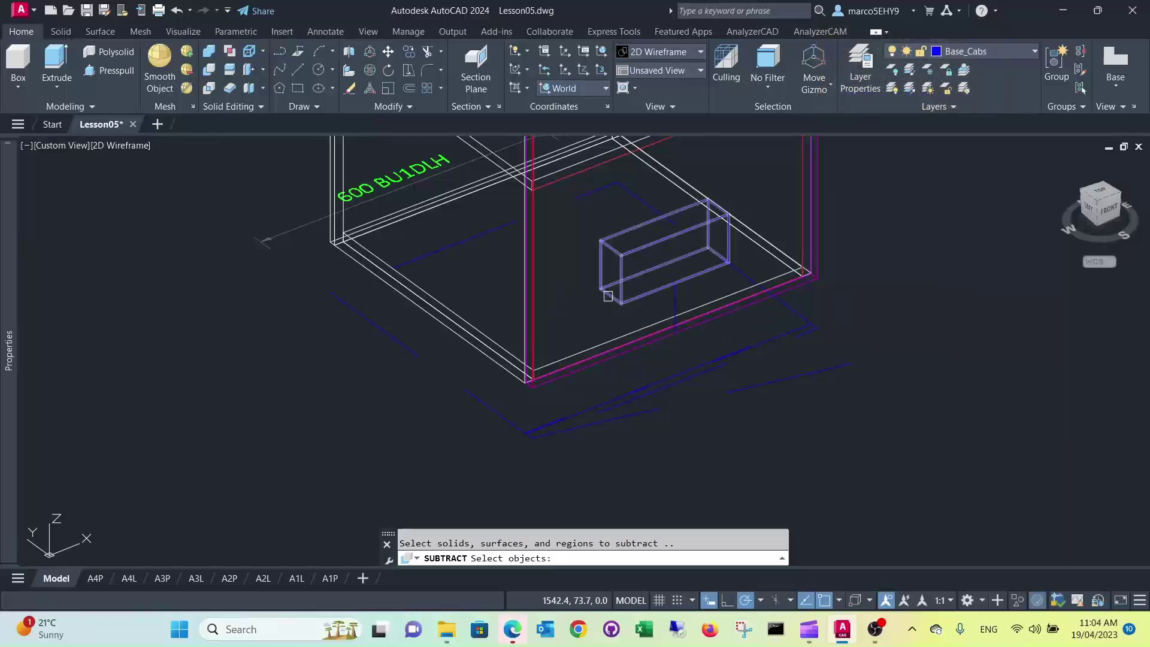
click(608, 296)
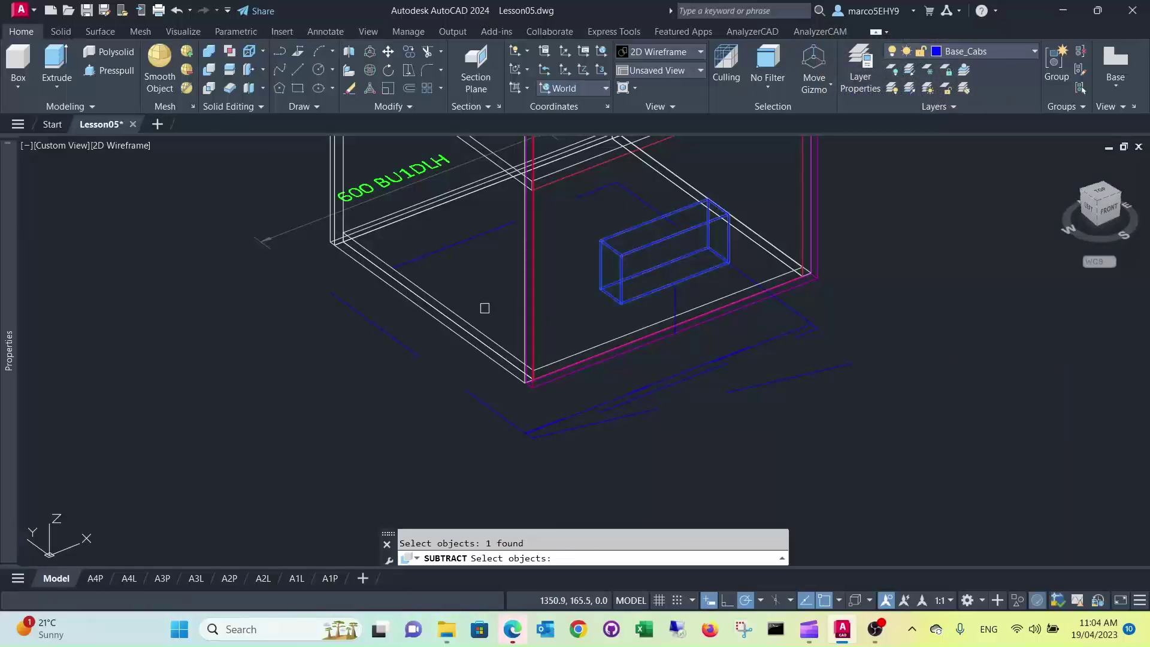
key(Return)
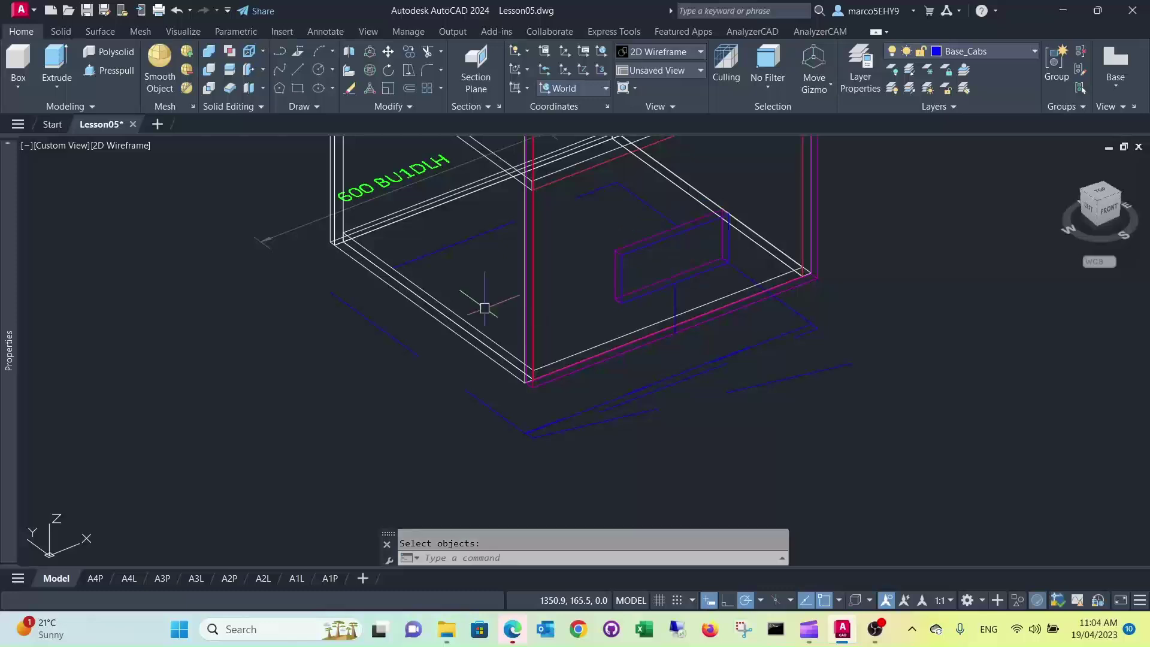
Delete the vertical construction line and all the outline lines around the door opening
scroll(715, 261, up, 2)
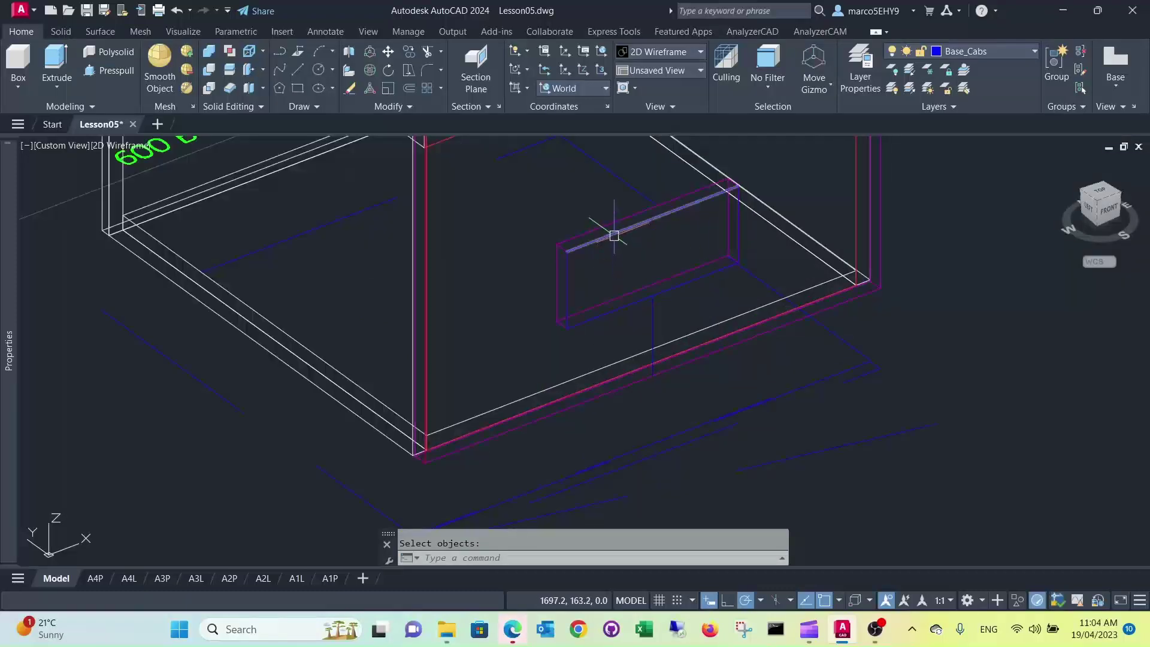
click(557, 290)
ctrl+click(562, 289)
ctrl+click(599, 313)
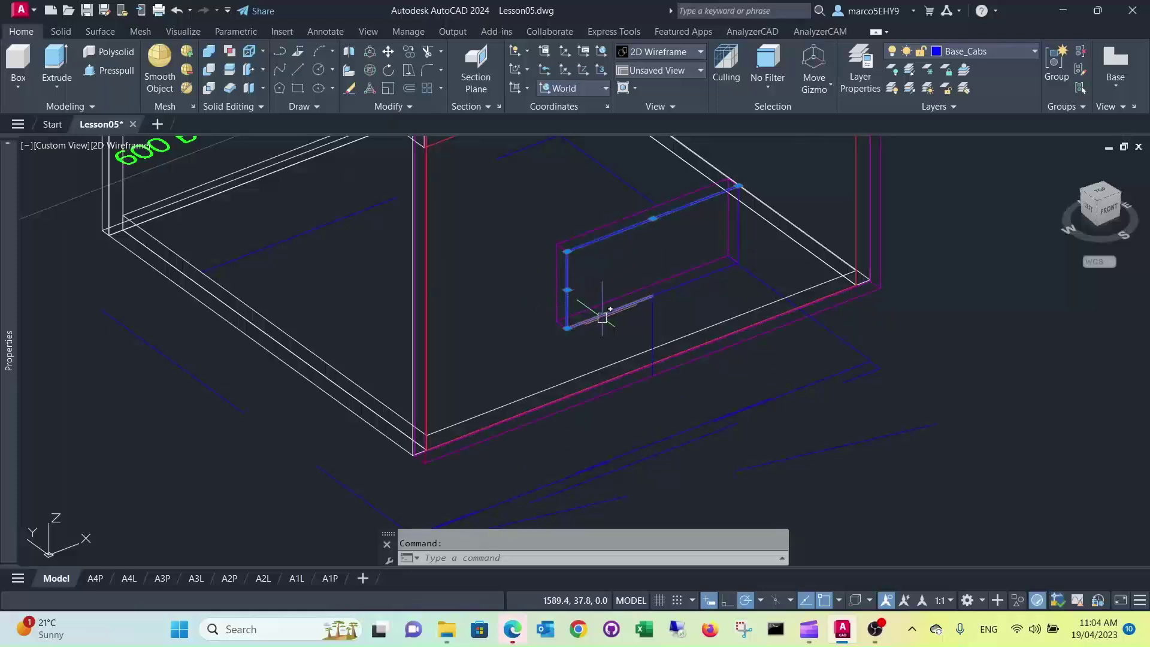
ctrl+click(725, 271)
ctrl+click(737, 232)
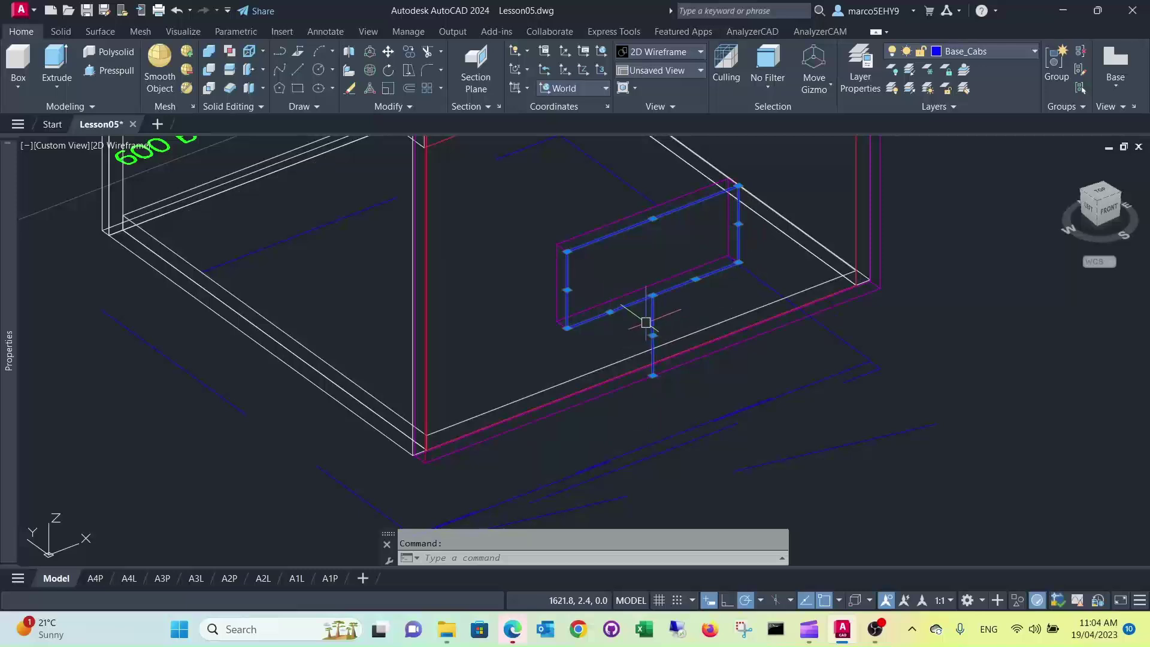
key(Delete)
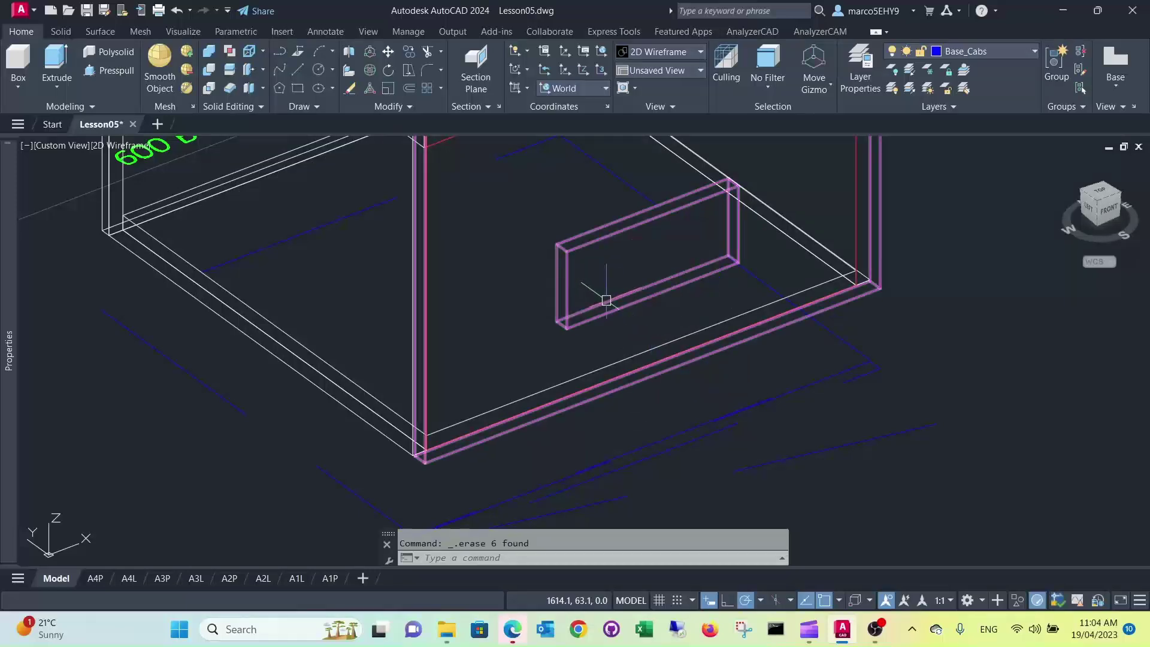
Show the cabinet in the Conceptual visual style and inspect the opening in the door
scroll(601, 307, down, 2)
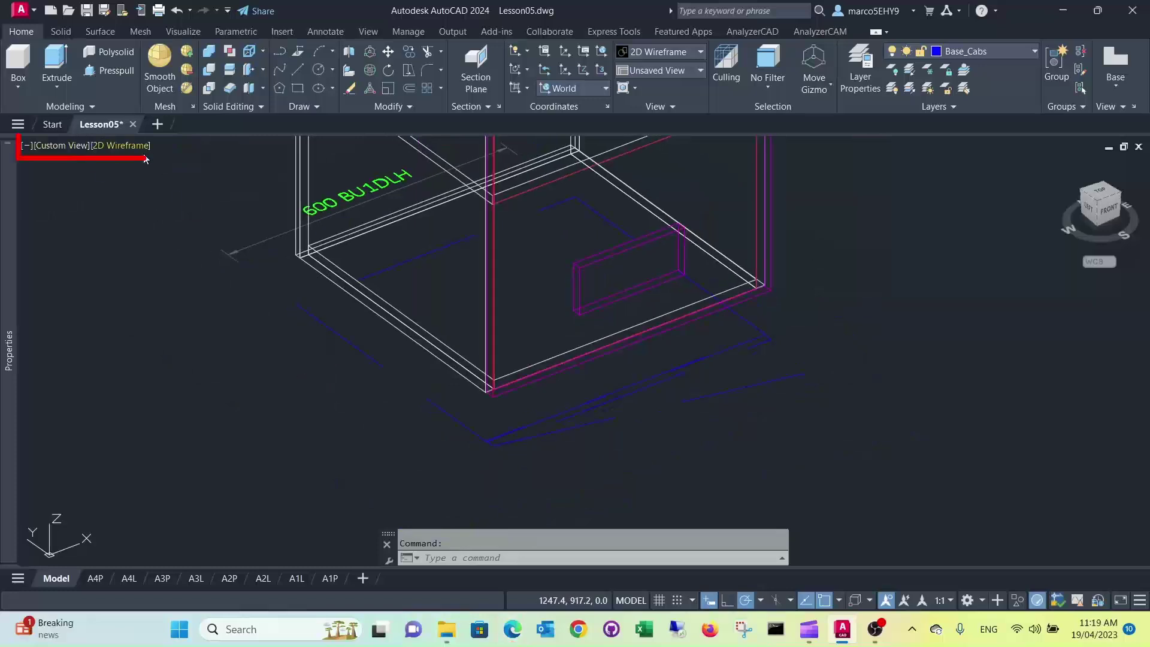
click(132, 145)
click(170, 196)
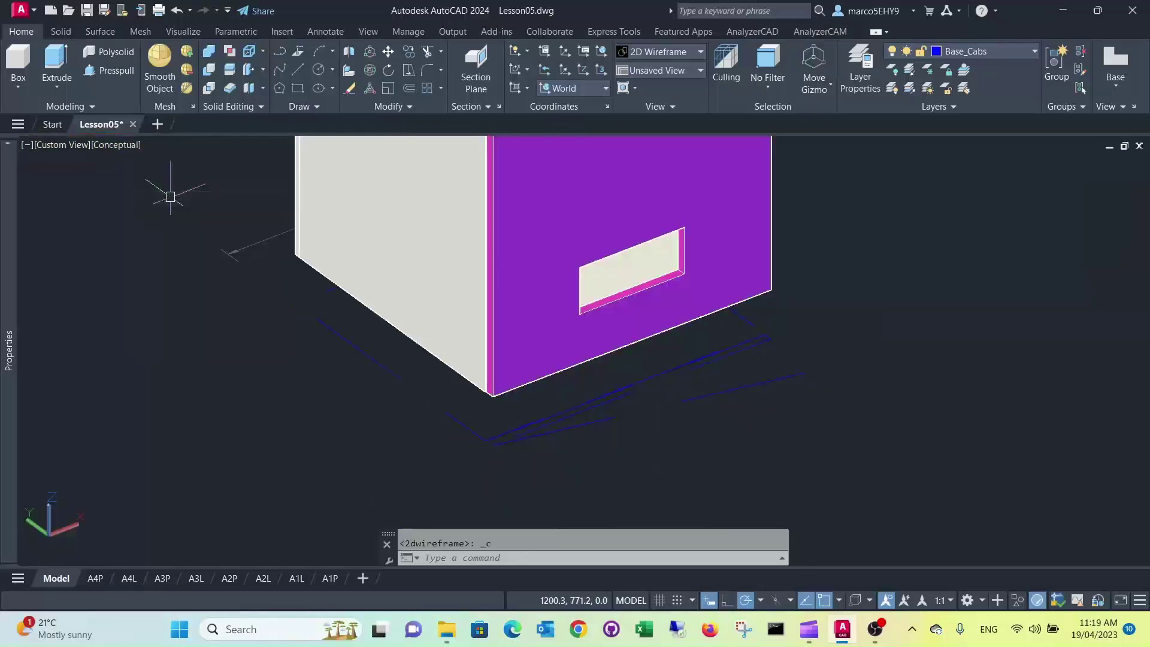
scroll(347, 222, down, 2)
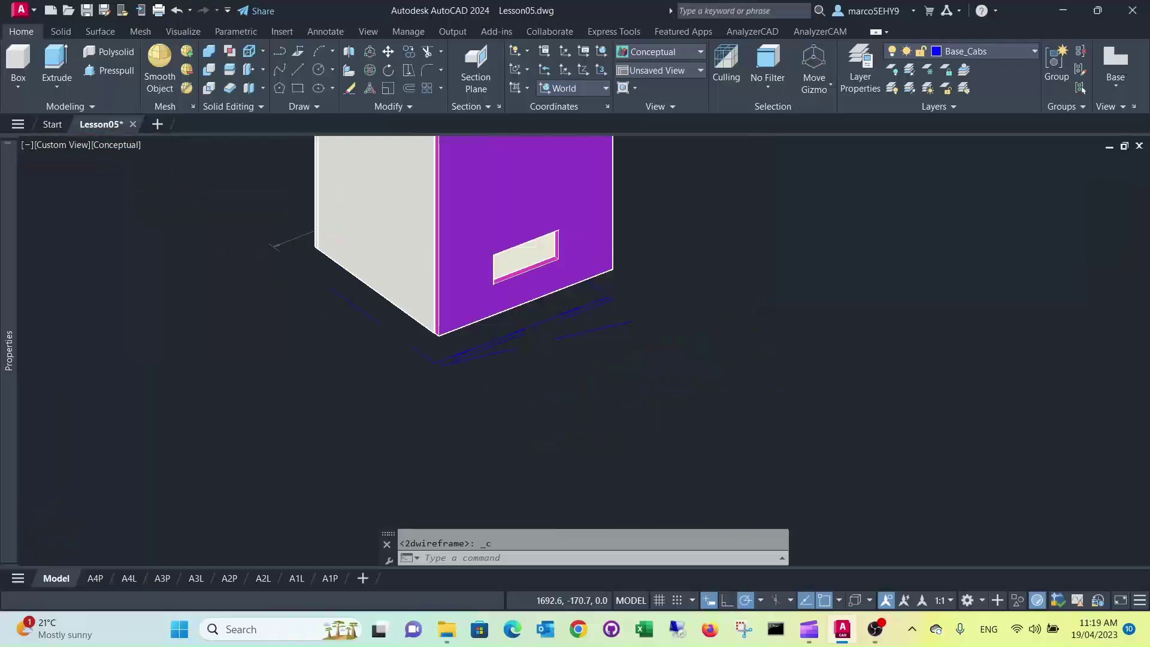
scroll(562, 335, down, 2)
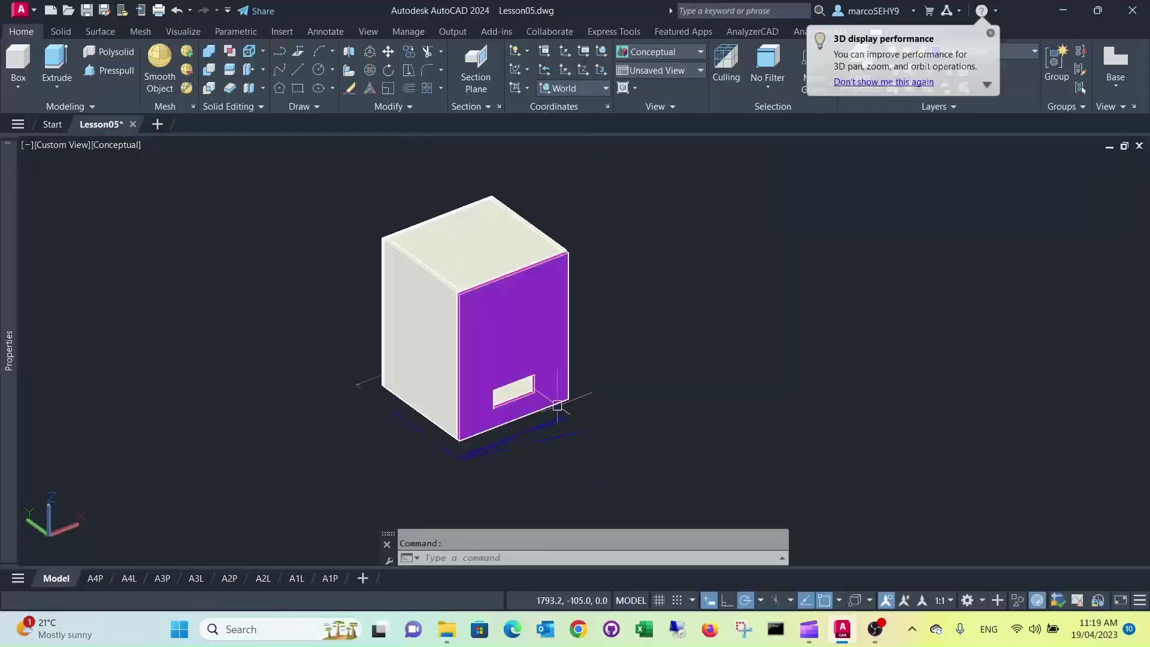
scroll(557, 405, up, 4)
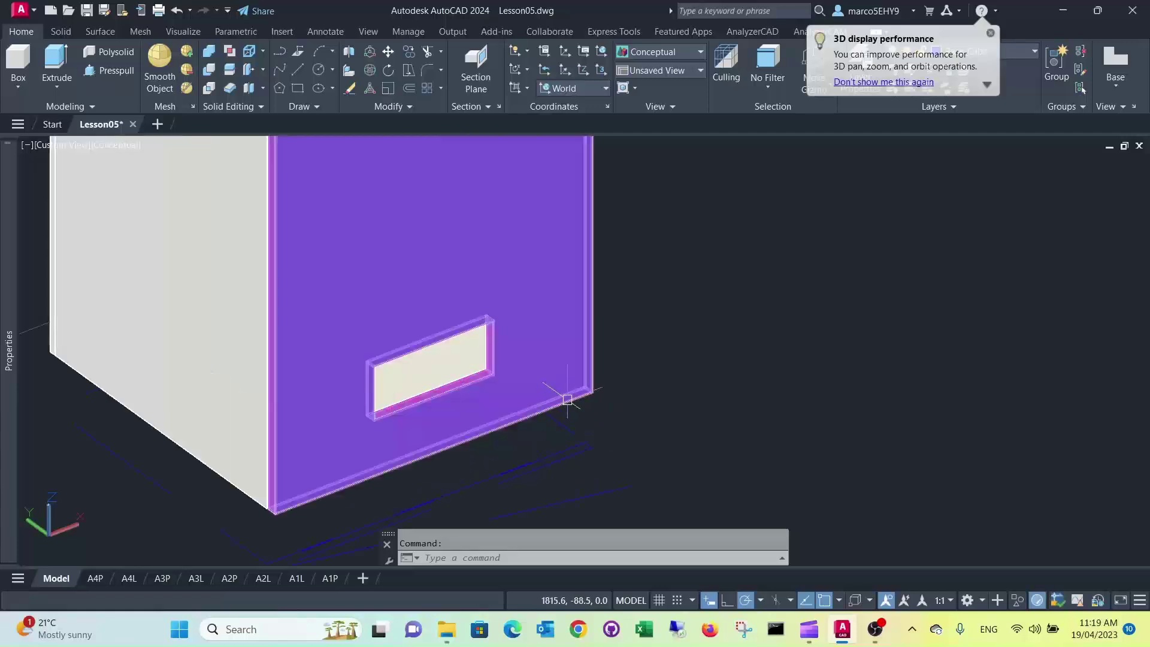
mouse_move(567, 399)
shift+middle_down()
mouse_move(570, 390)
mouse_move(457, 363)
mouse_move(411, 326)
mouse_move(441, 354)
mouse_move(570, 403)
mouse_move(598, 429)
shift+middle_up()
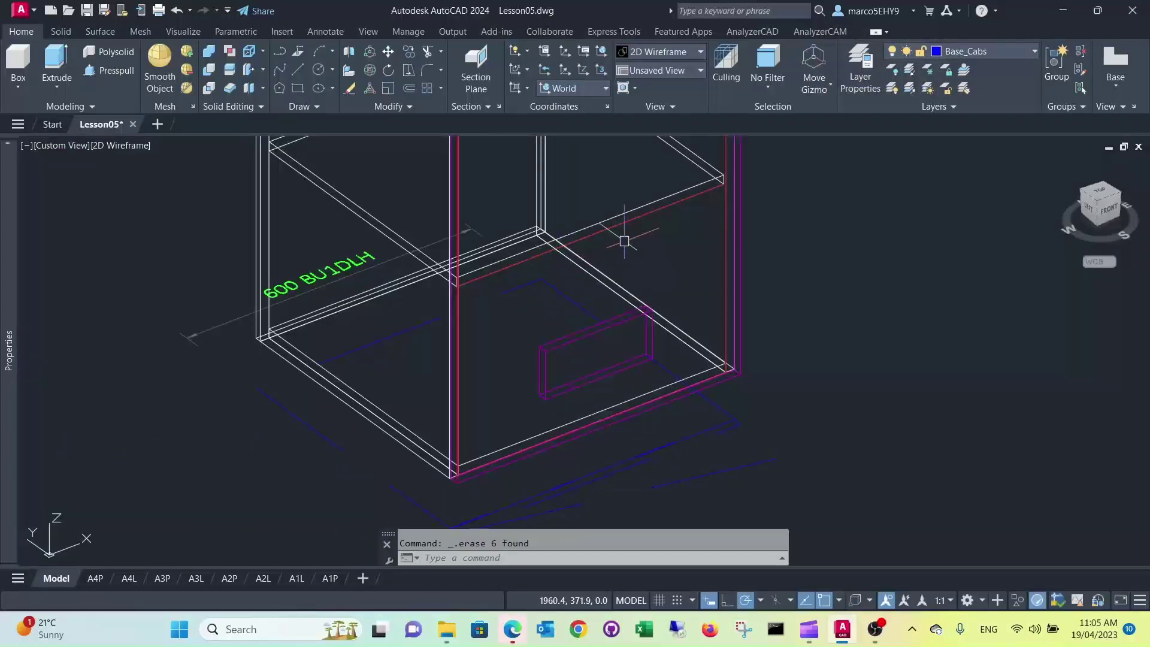
Run Analyzer on the complete cabinet with the cut-out door and accept the default job details
click(744, 31)
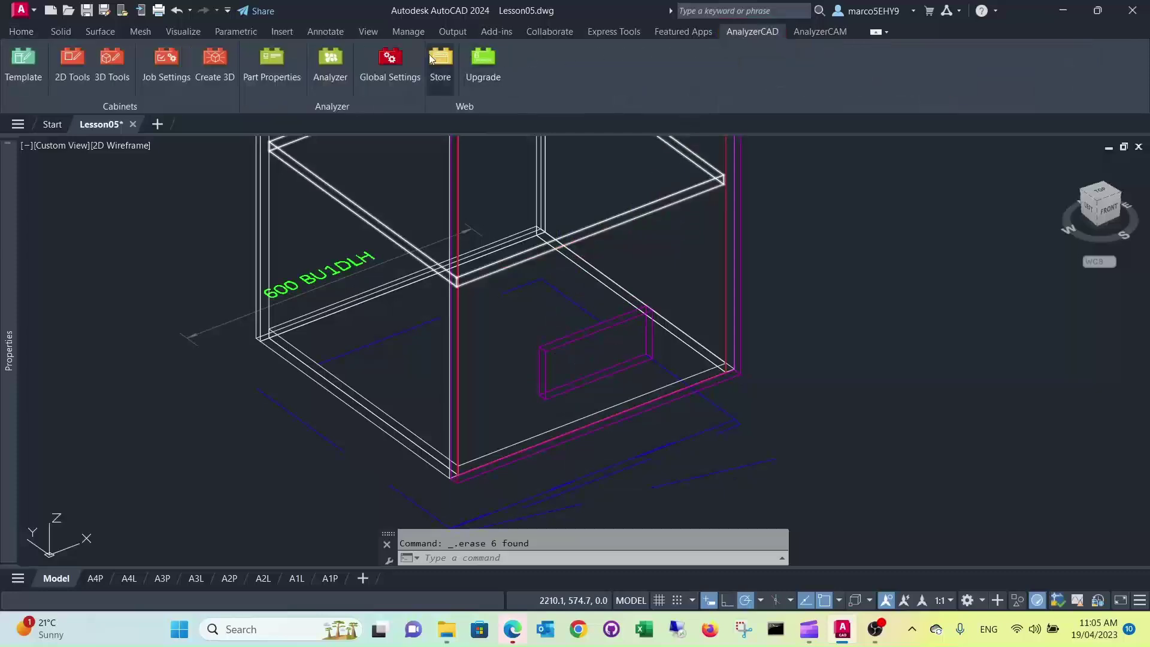
click(339, 55)
scroll(509, 240, down, 5)
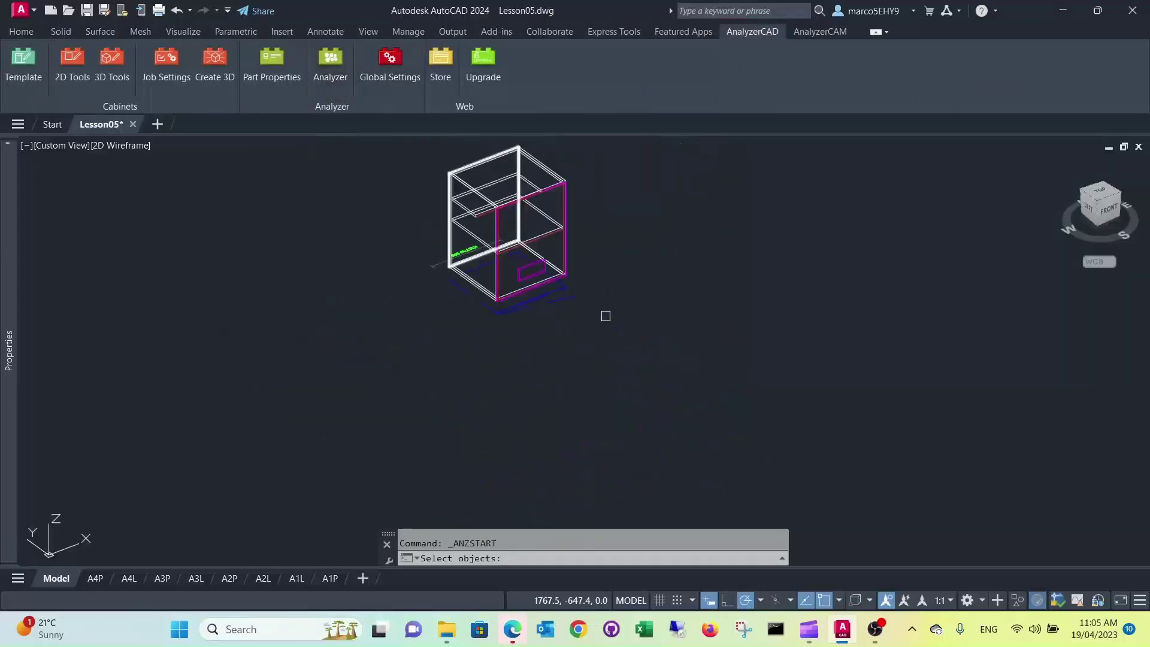
click(626, 319)
click(427, 140)
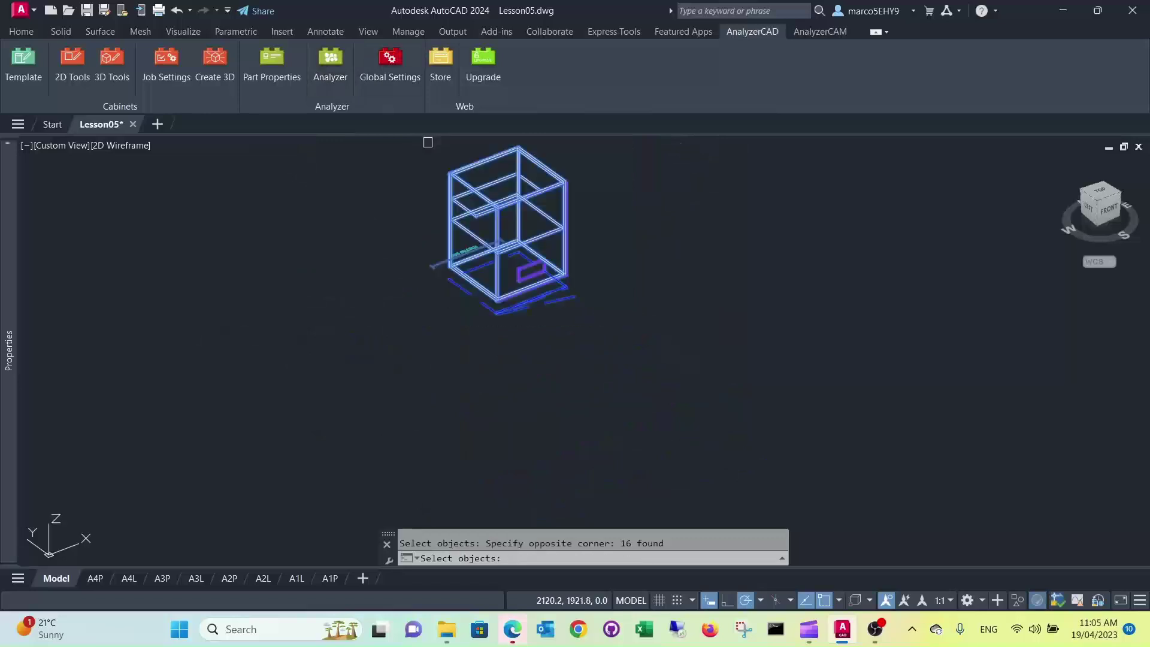
key(Return)
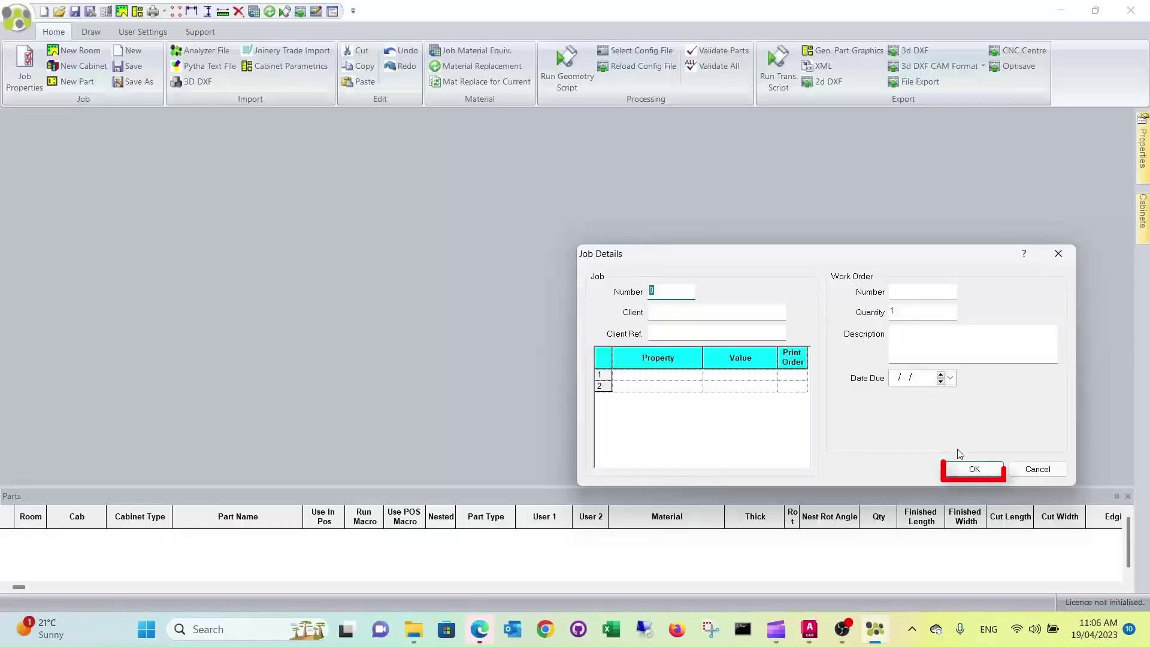
click(971, 470)
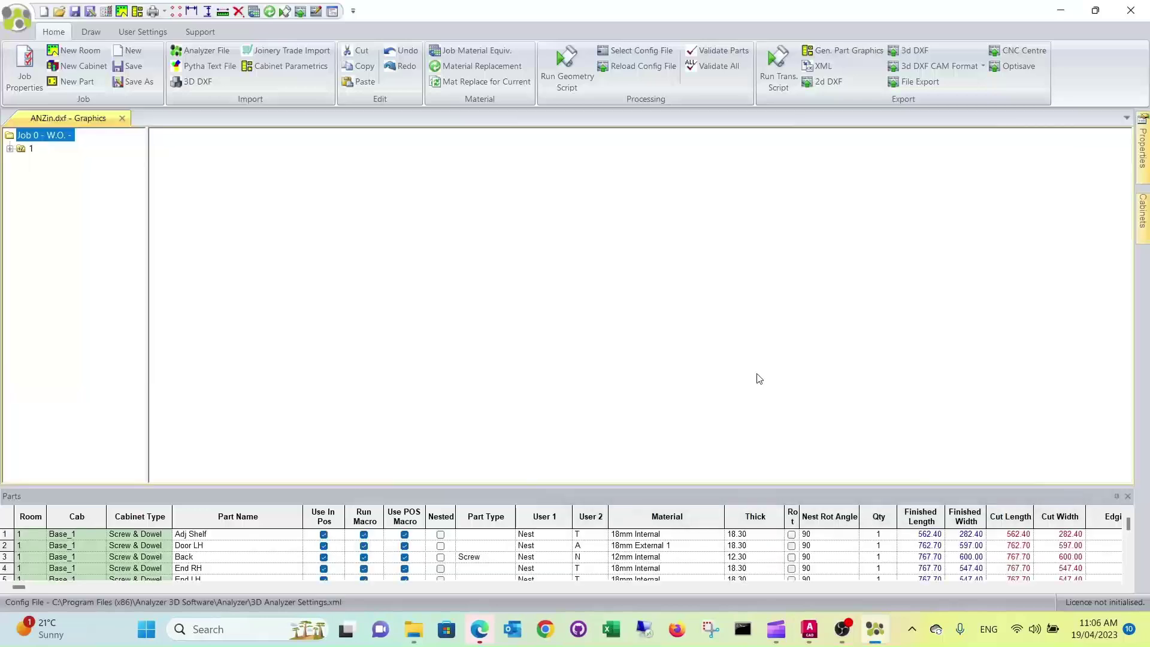
Display the parts of cabinet Base_1 in room 1 and run the geometry script on them
click(10, 148)
click(53, 162)
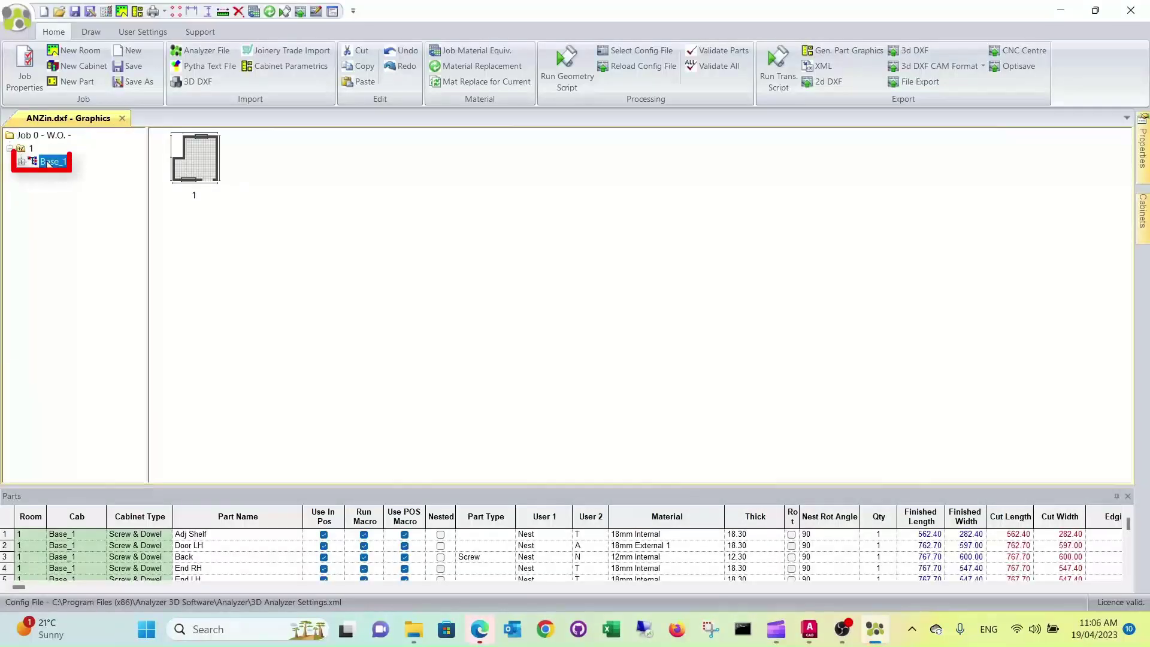
click(567, 69)
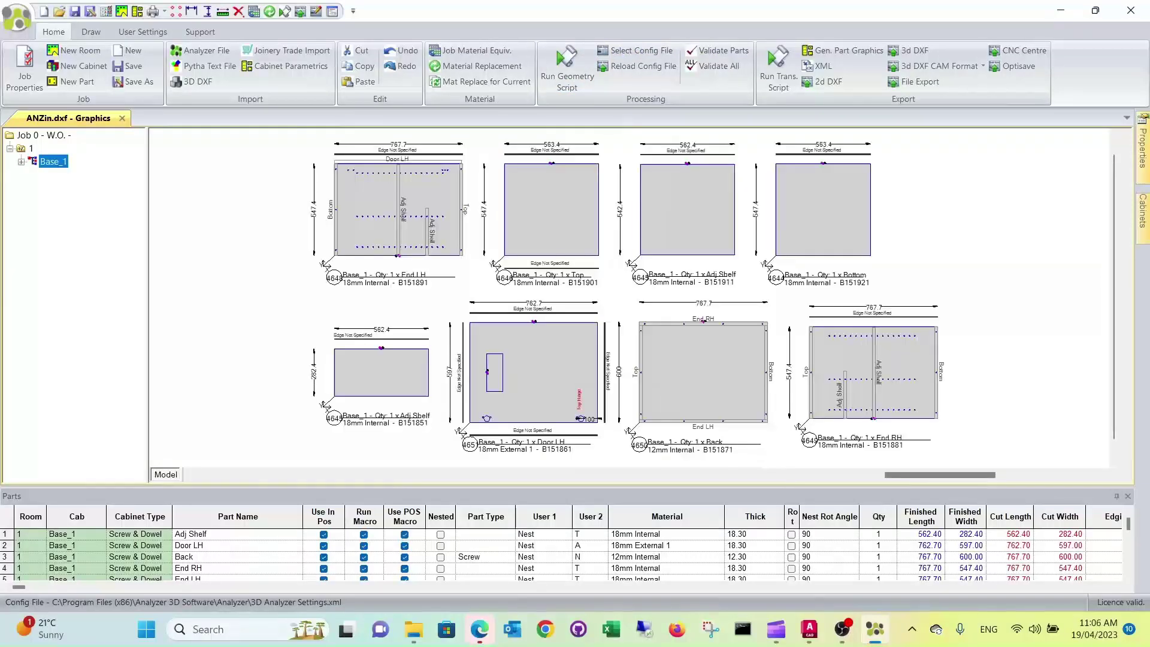
Examine the route instructions of the rectangular cut-out on the Door LH part and close them with the settings kept
scroll(495, 381, up, 2)
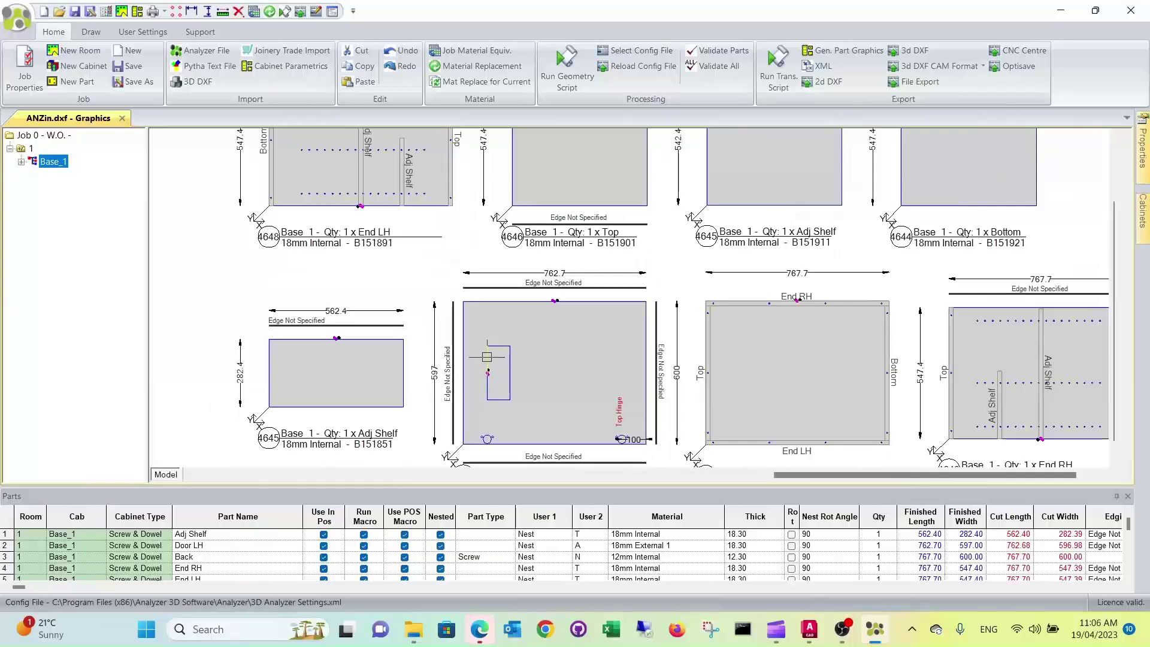
scroll(487, 367, up, 2)
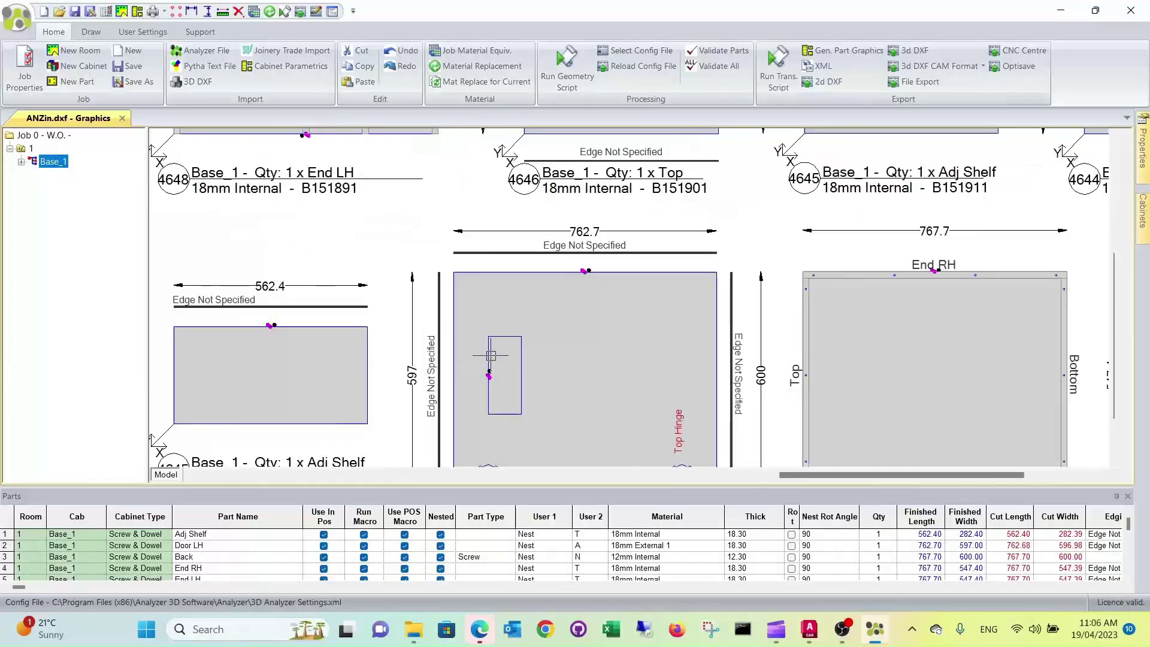
double_click(488, 355)
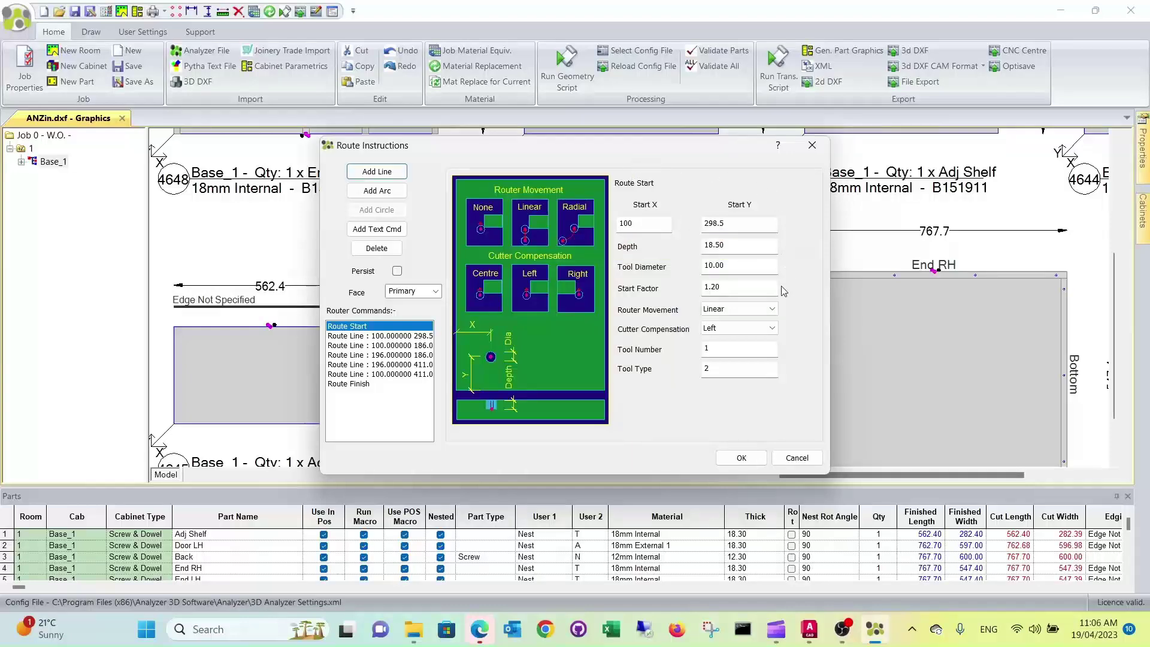
click(742, 458)
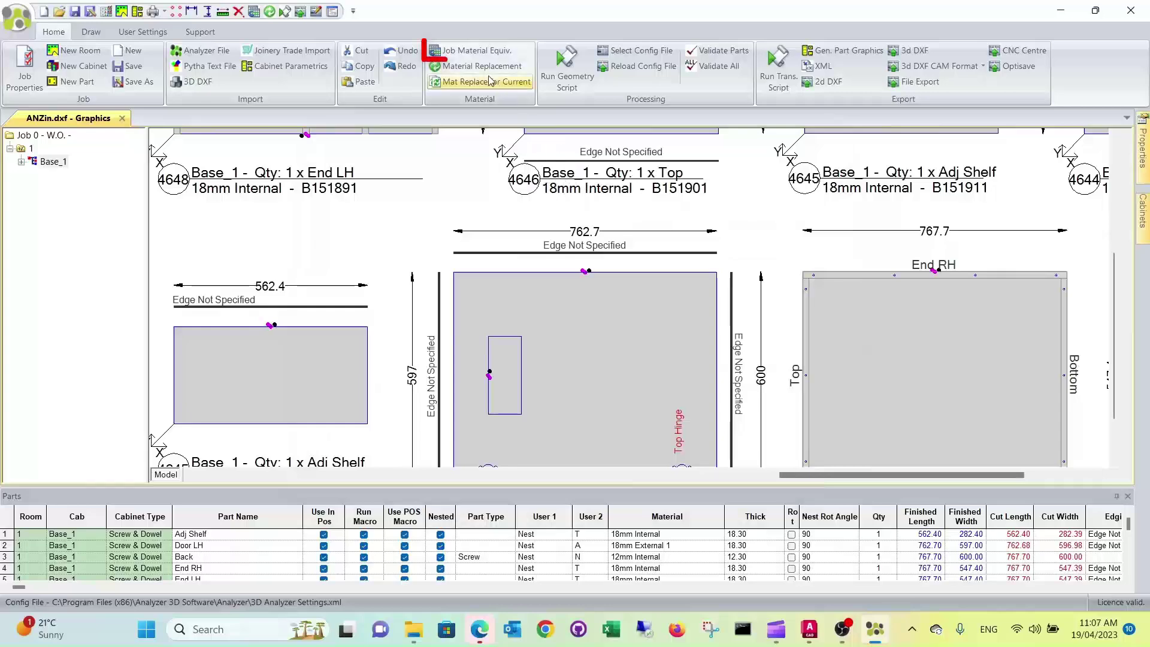
Open the job material equivalence table and set the use material of 12mm Internal to White PB 12mm
click(473, 50)
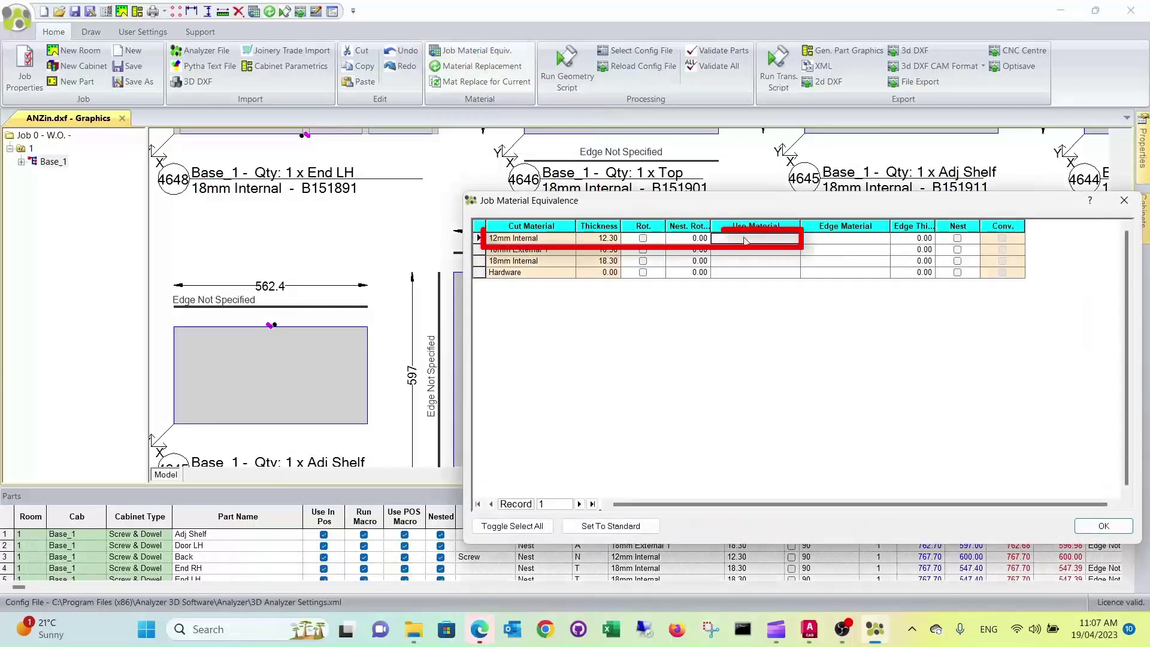
text(Wit)
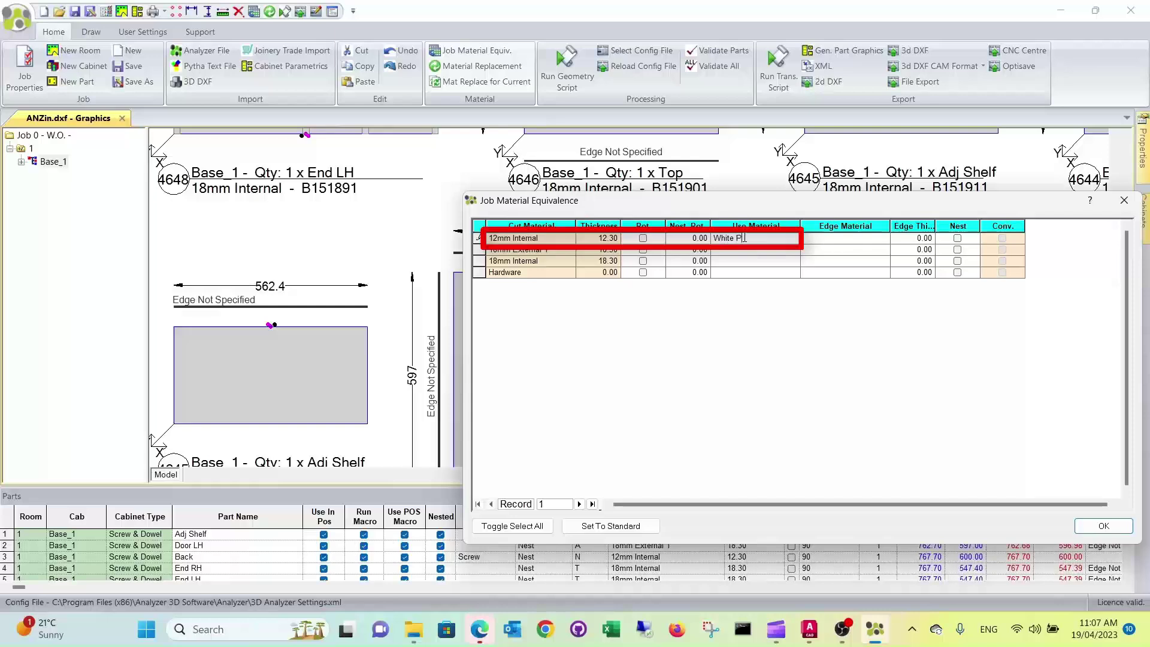
text(12mm)
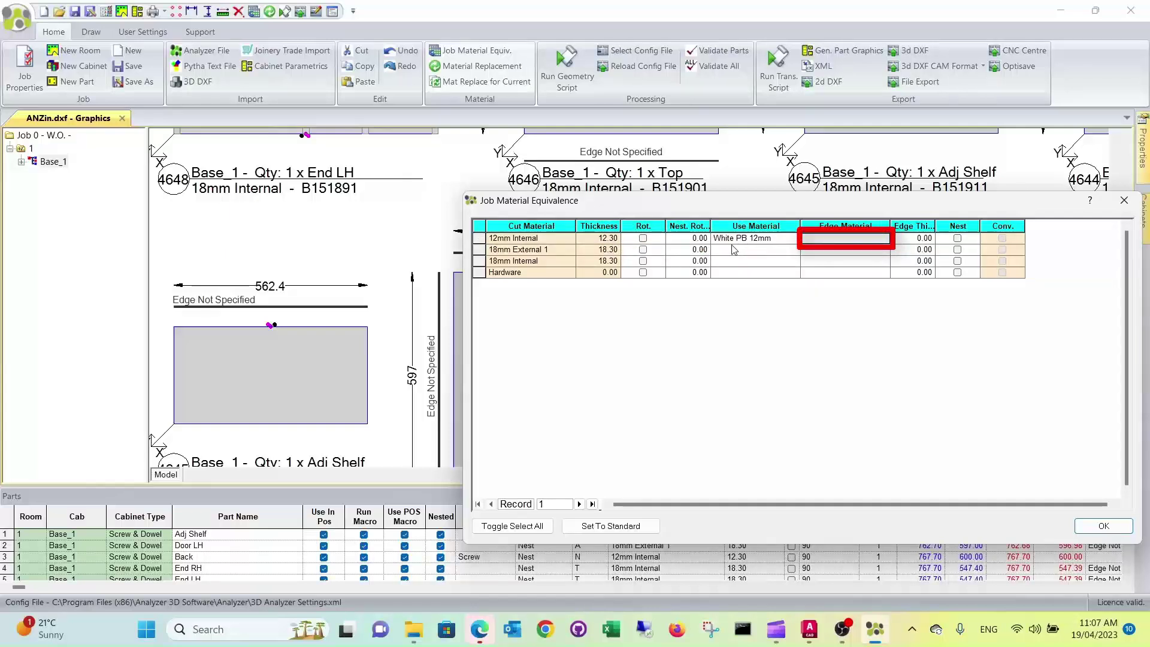
Set 18mm External 1 to use material Formica Grey 18mm with edge material Grey ABS 1mm
click(733, 251)
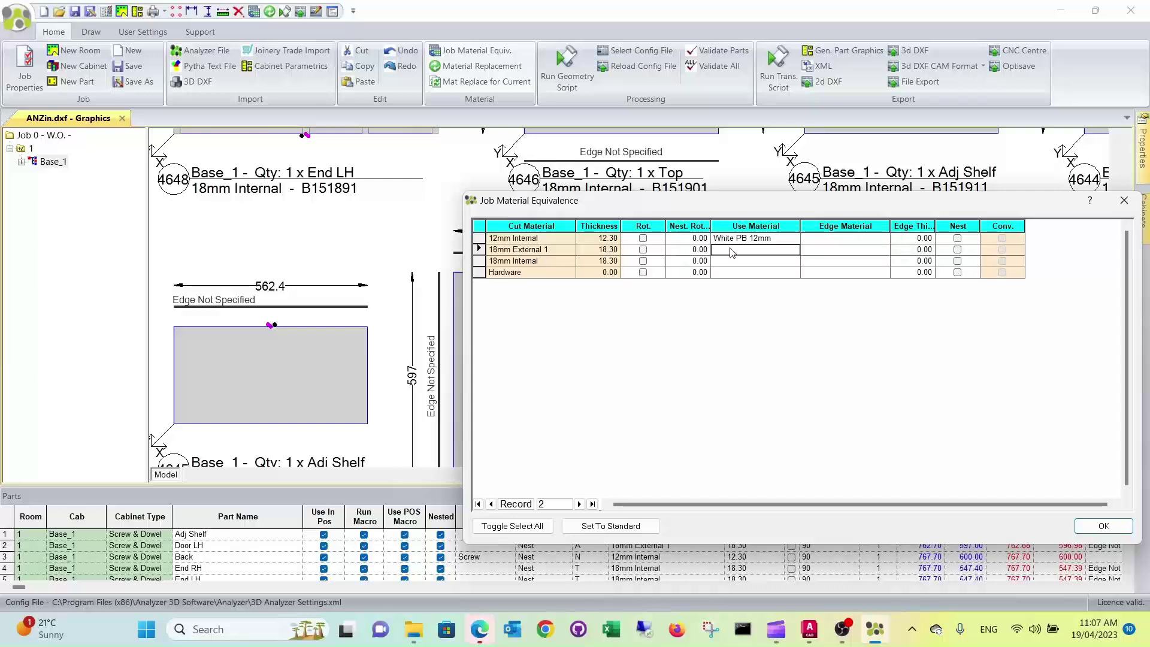
text(Form)
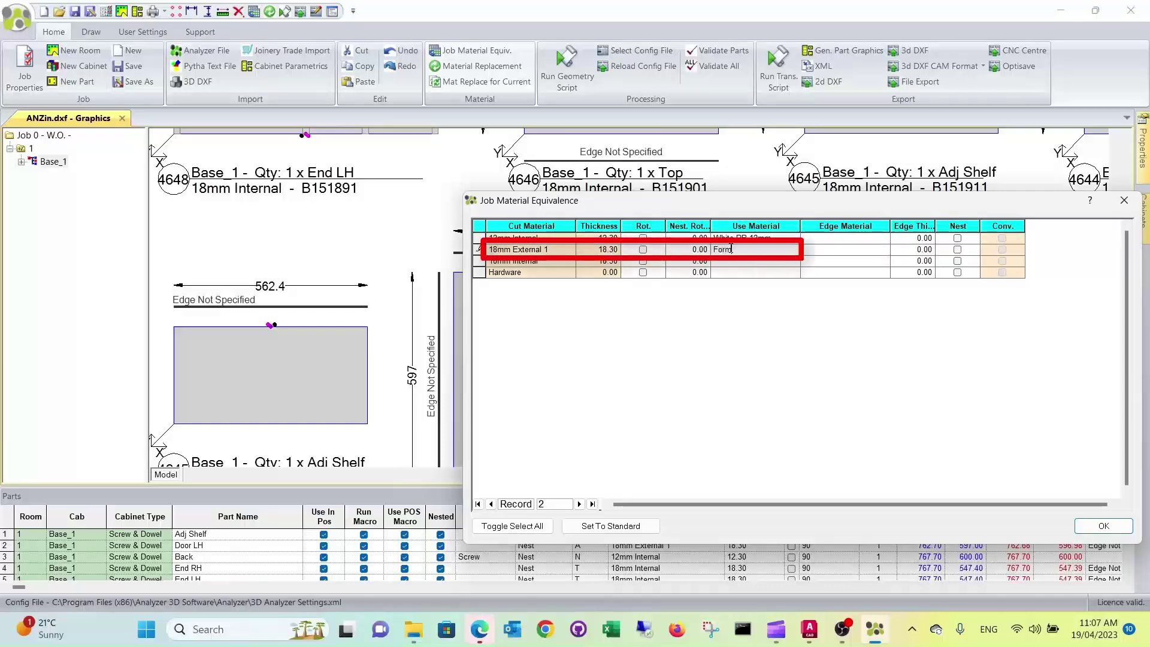
text(ica Grey 18mm)
key(Tab)
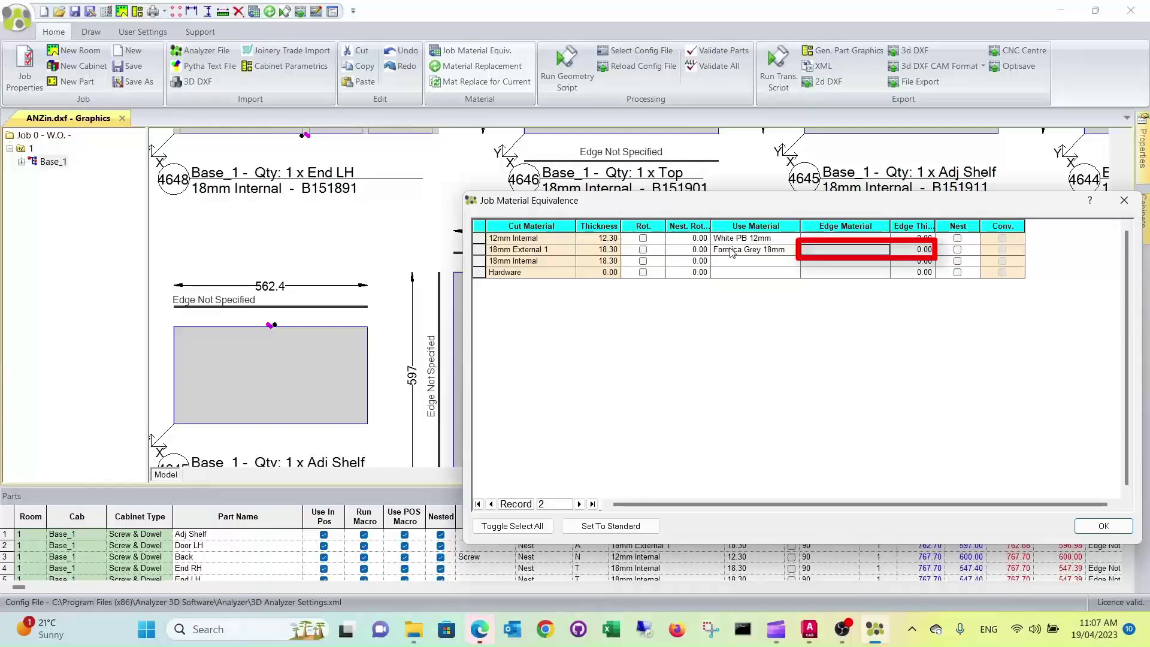
text(Gra)
text(ey ABS)
text( 1mm)
key(Tab)
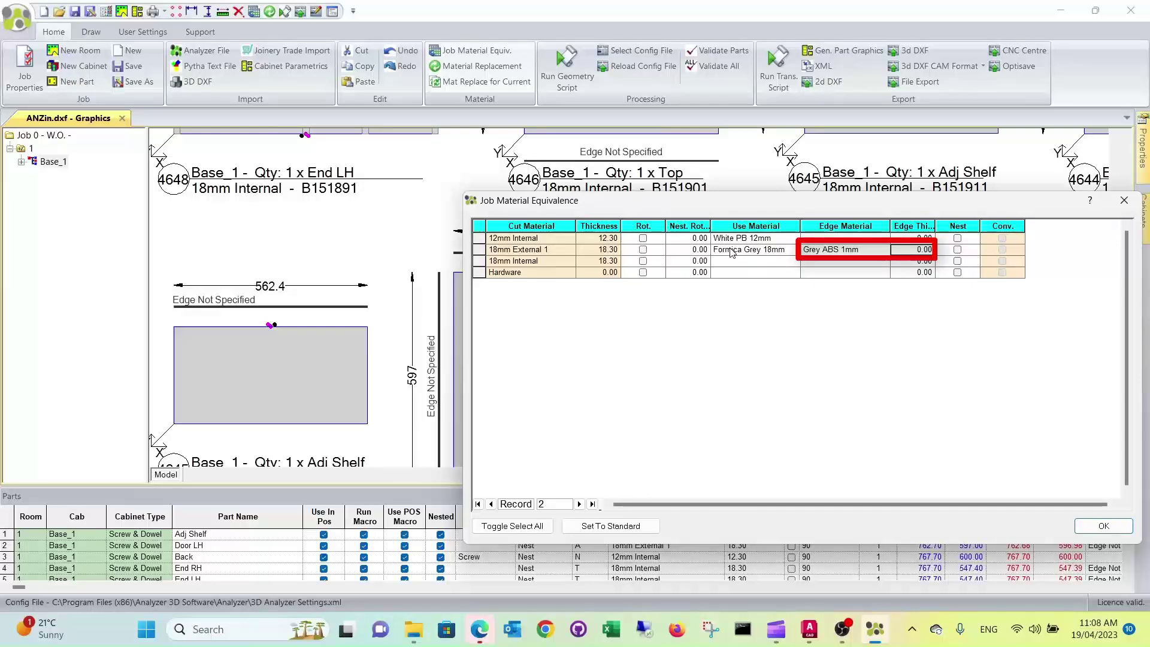
Set 18mm Internal to use material White PB 18mm with edge material White ABS 1mm
key(Tab)
key(Tab)
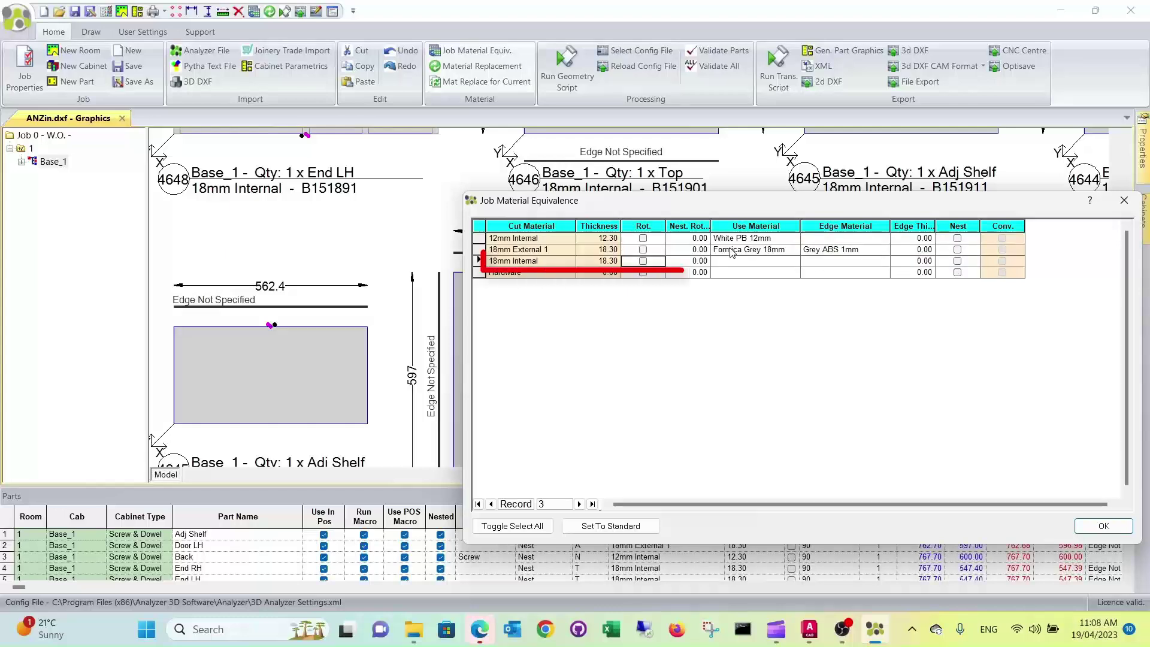
key(Tab)
key(Tab)
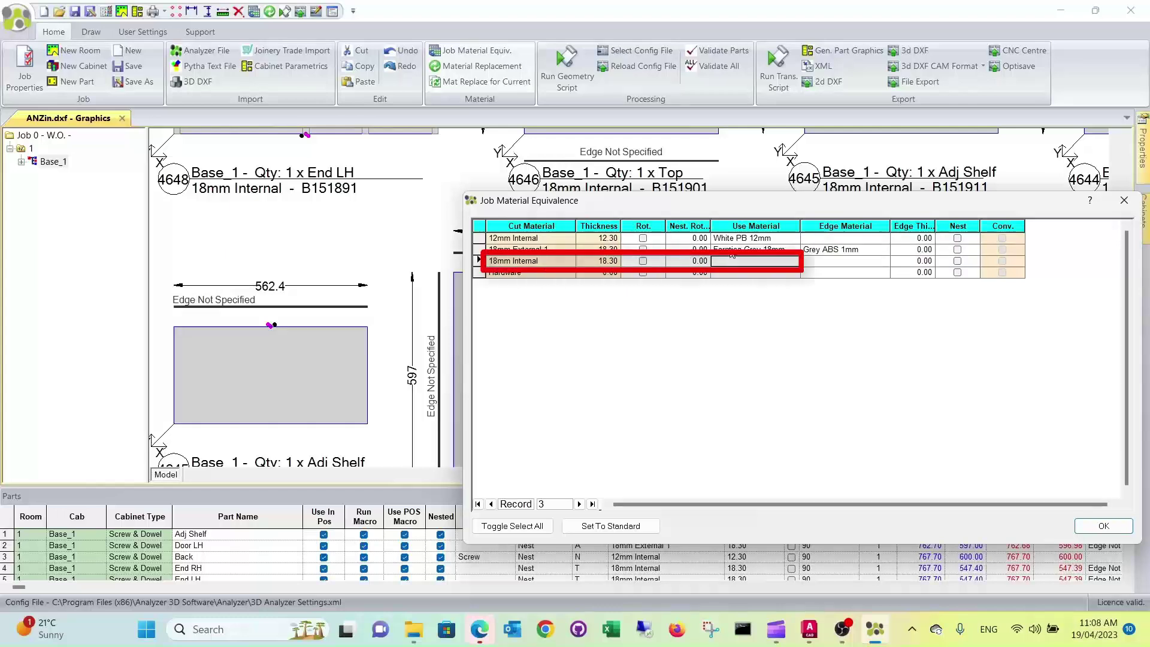
text(Wih)
text(ite )
text(P)
text(B)
text( 18mm)
key(Tab)
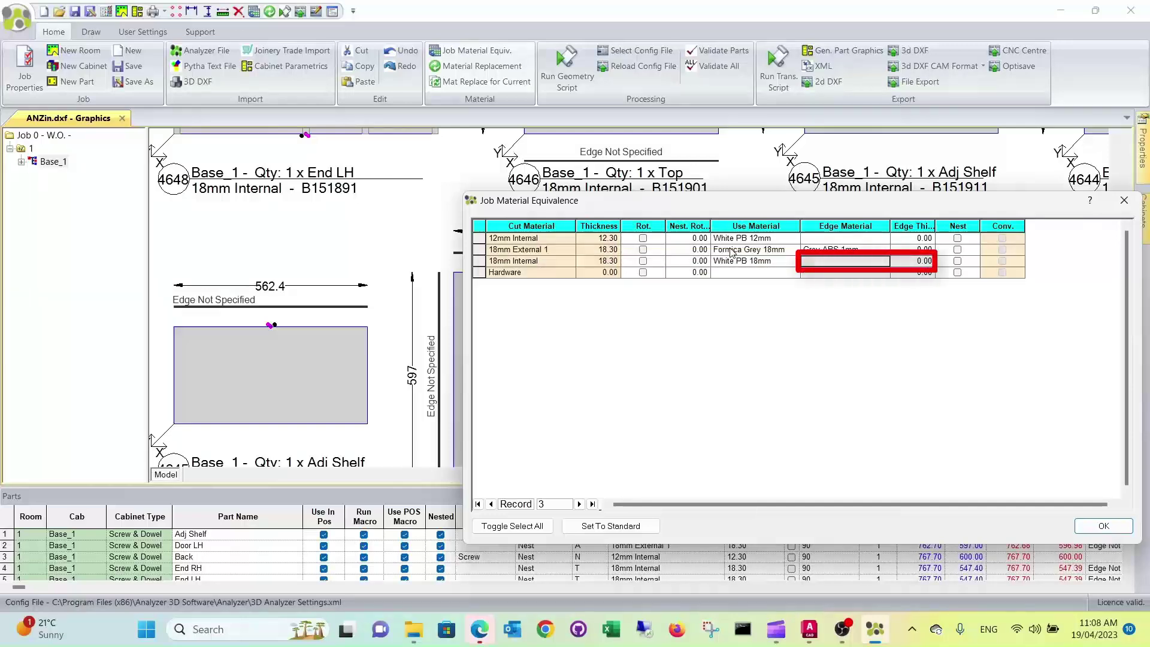
text(White ABS 1mm)
key(Tab)
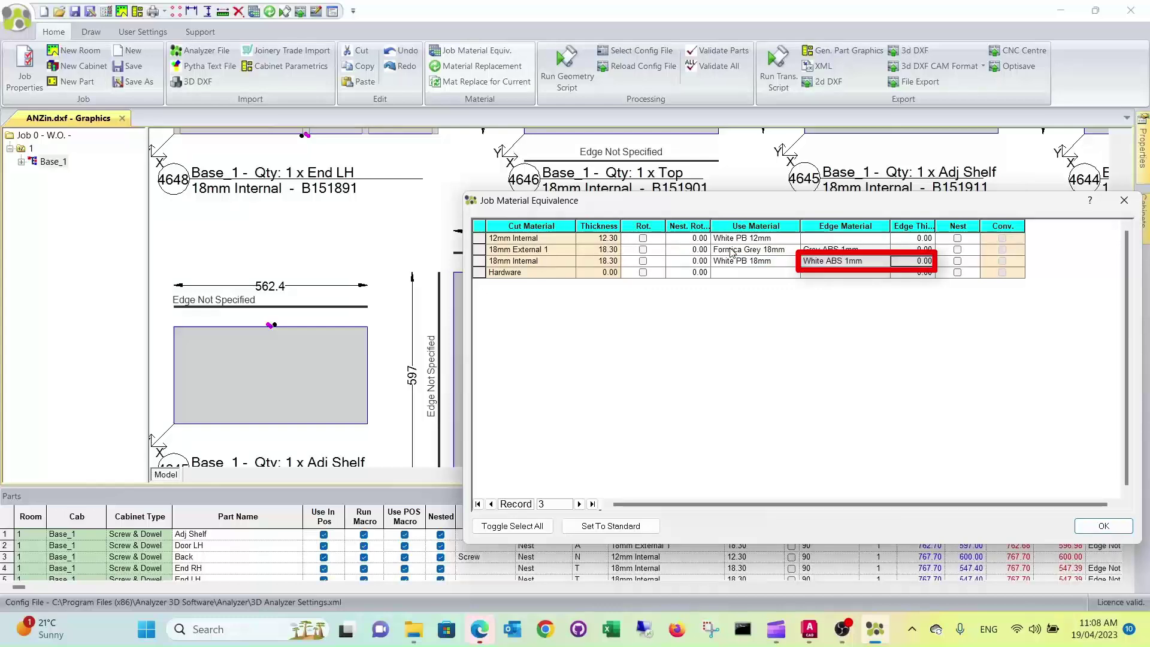
key(Tab)
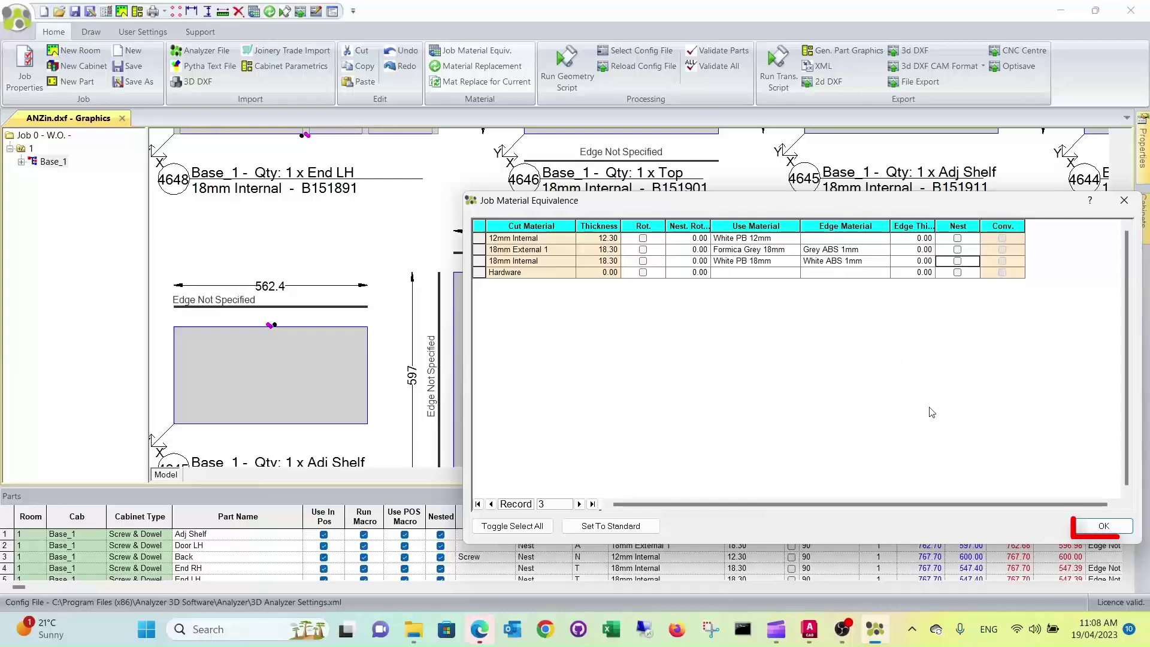
Accept the material equivalences, apply them to the existing parts and rerun the geometry script
click(1093, 527)
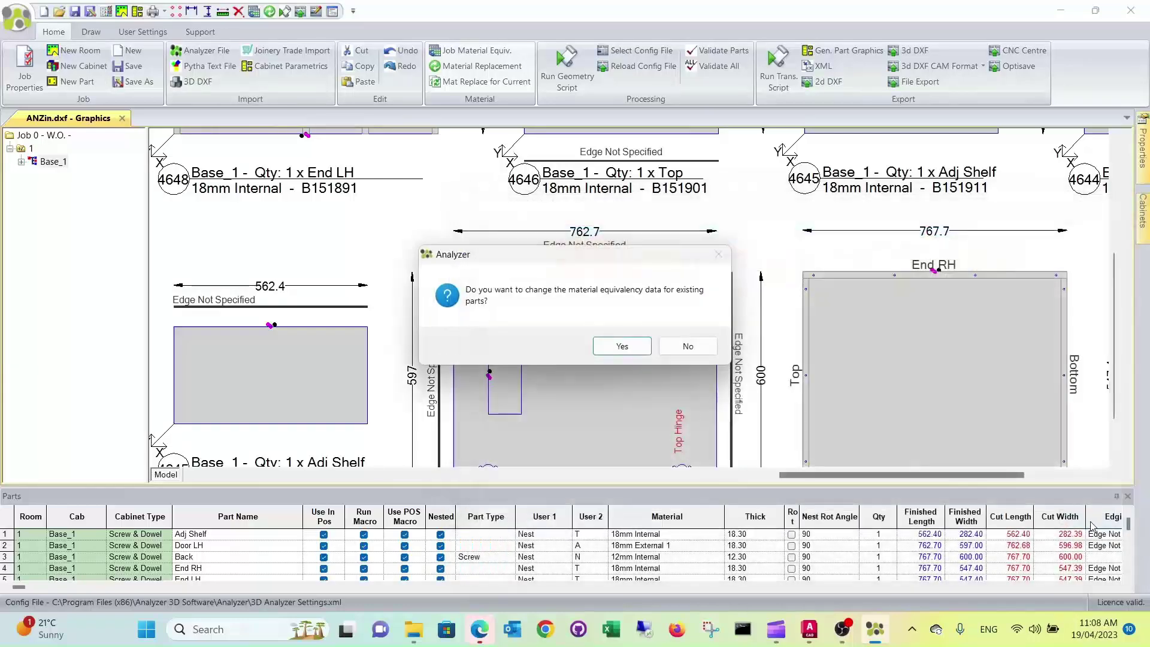
click(622, 348)
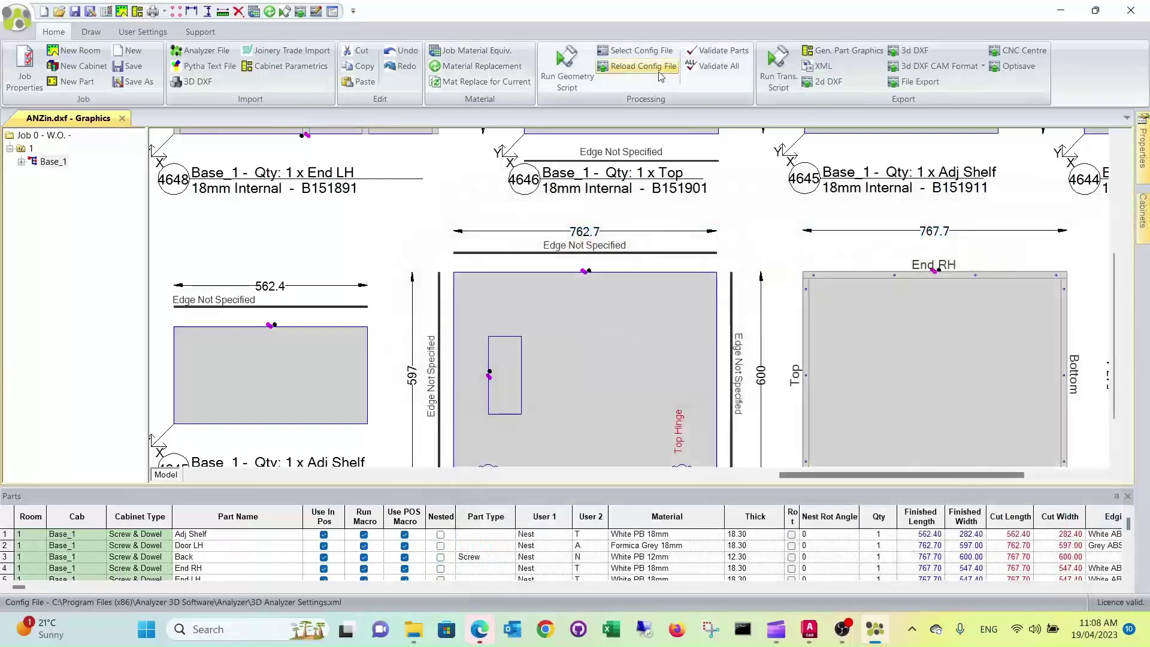
click(568, 61)
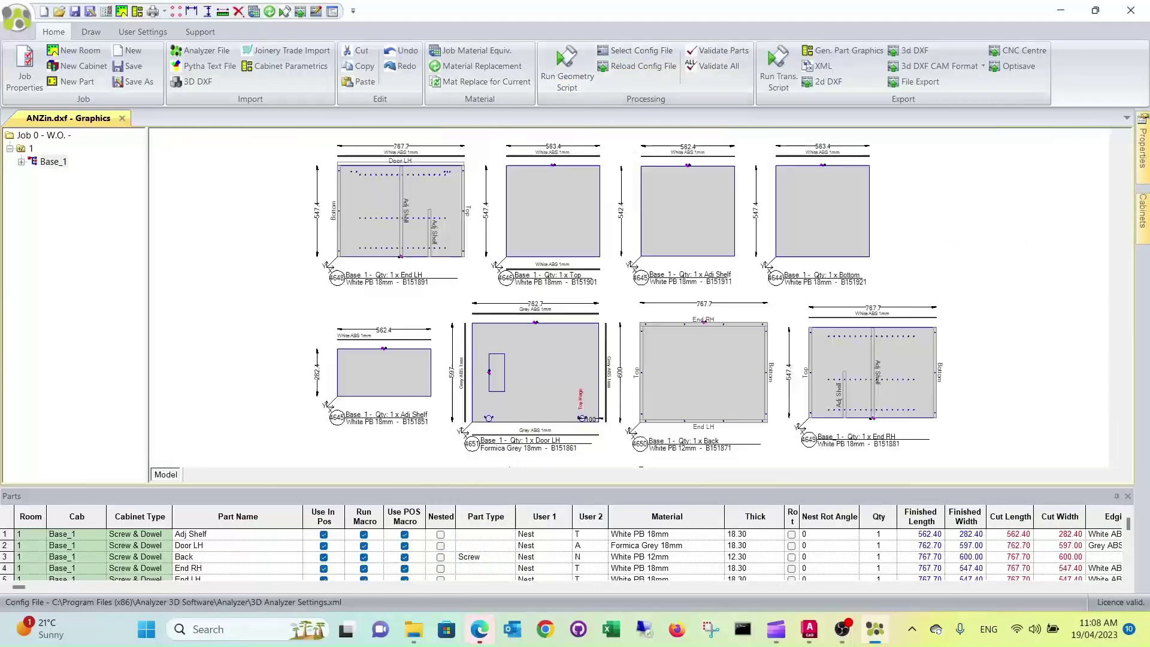
scroll(518, 344, up, 2)
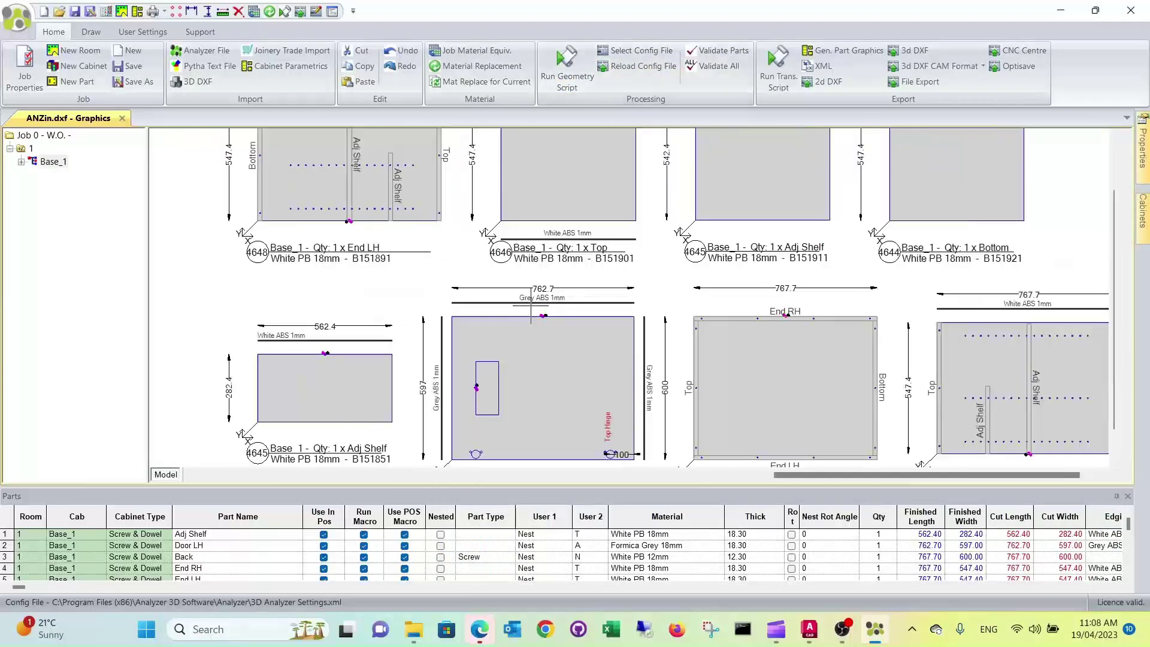